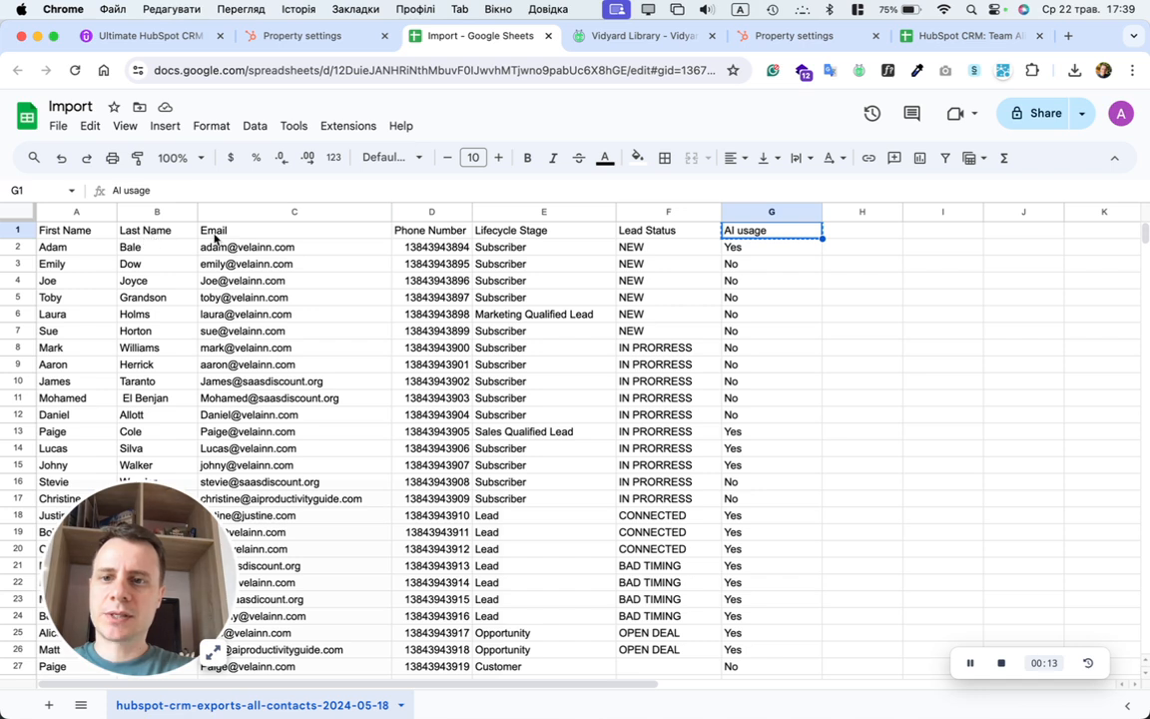
Step: Examine the Import sheet's contact rows and its Email, Lifecycle Stage, Lead Status and AI usage columns
{"action": "left_click", "coordinate": [208, 229]}
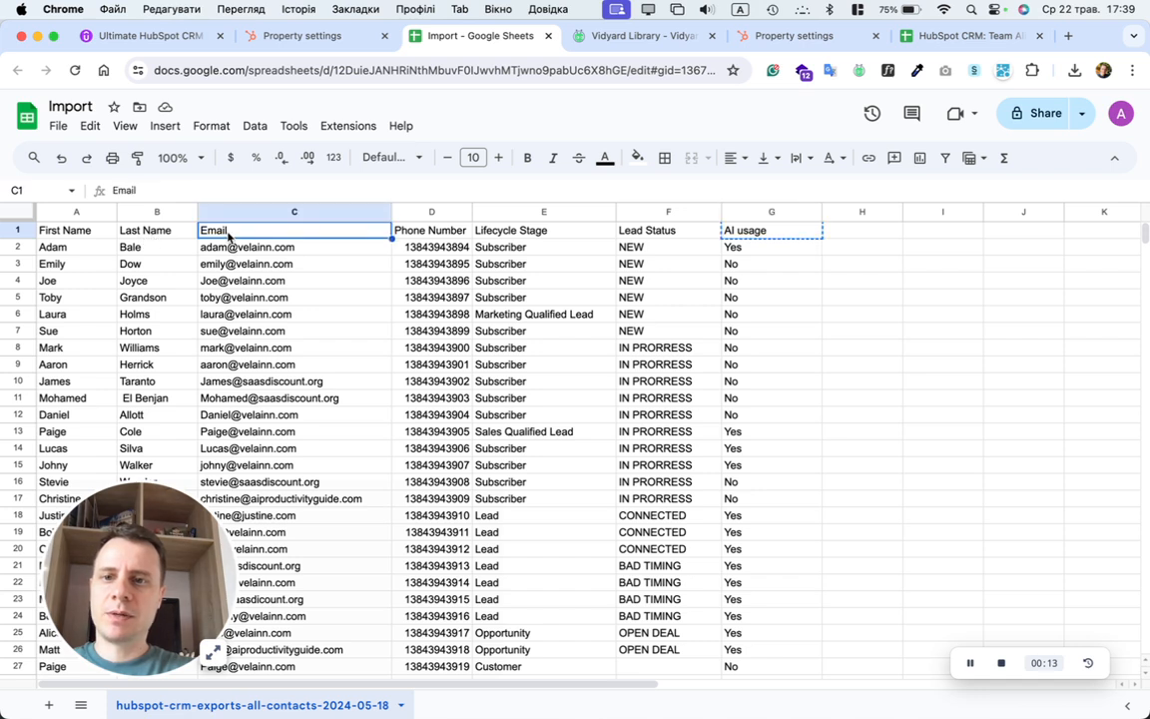
{"action": "left_click", "coordinate": [506, 231]}
{"action": "left_click", "coordinate": [646, 234]}
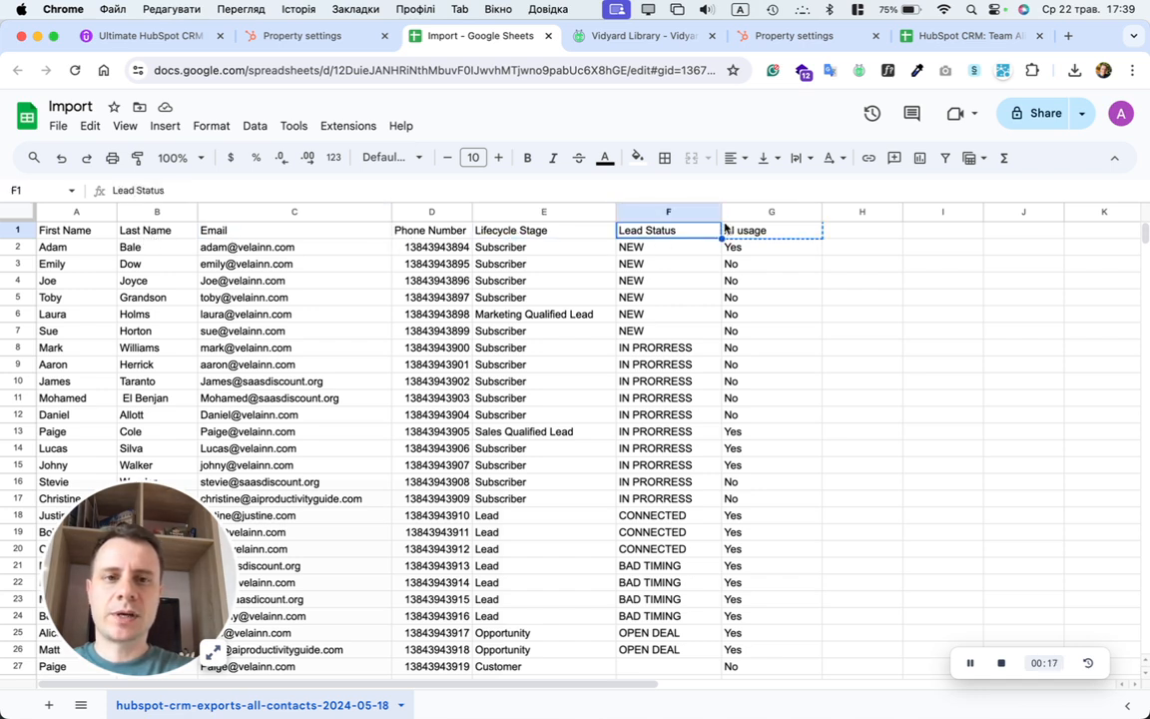
{"action": "left_click", "coordinate": [753, 231]}
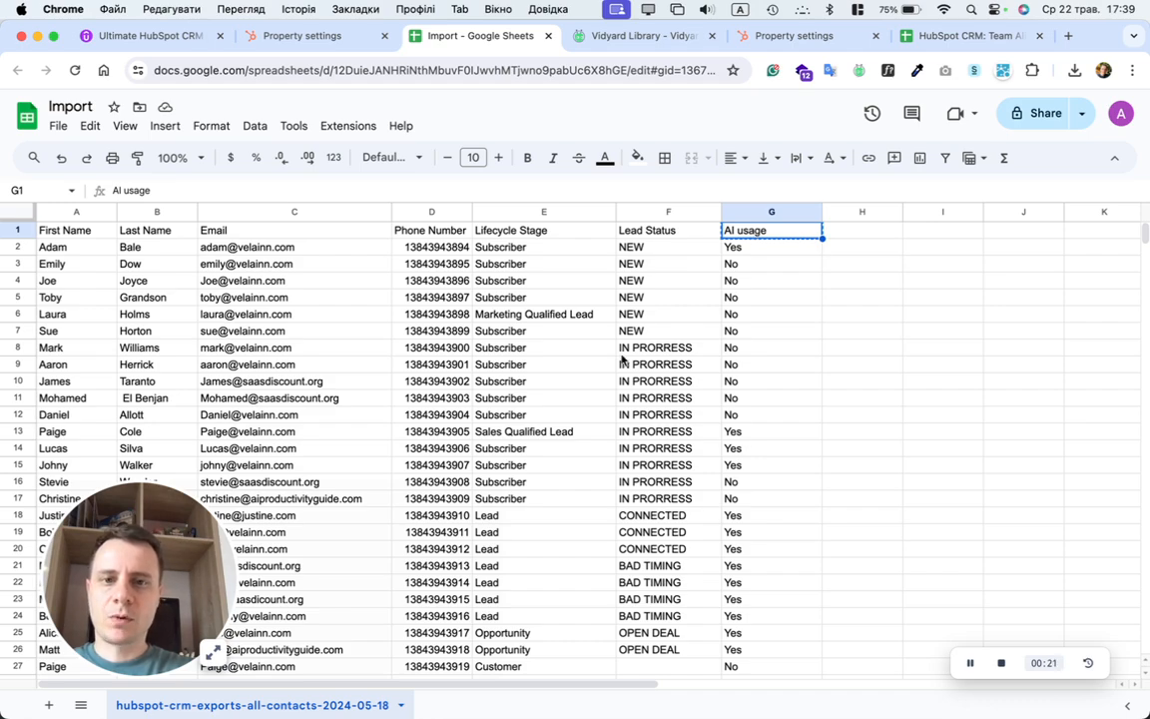
{"action": "scroll", "coordinate": [621, 359], "scroll_direction": "down", "scroll_amount": 8}
{"action": "scroll", "coordinate": [621, 360], "scroll_direction": "left", "scroll_amount": 1}
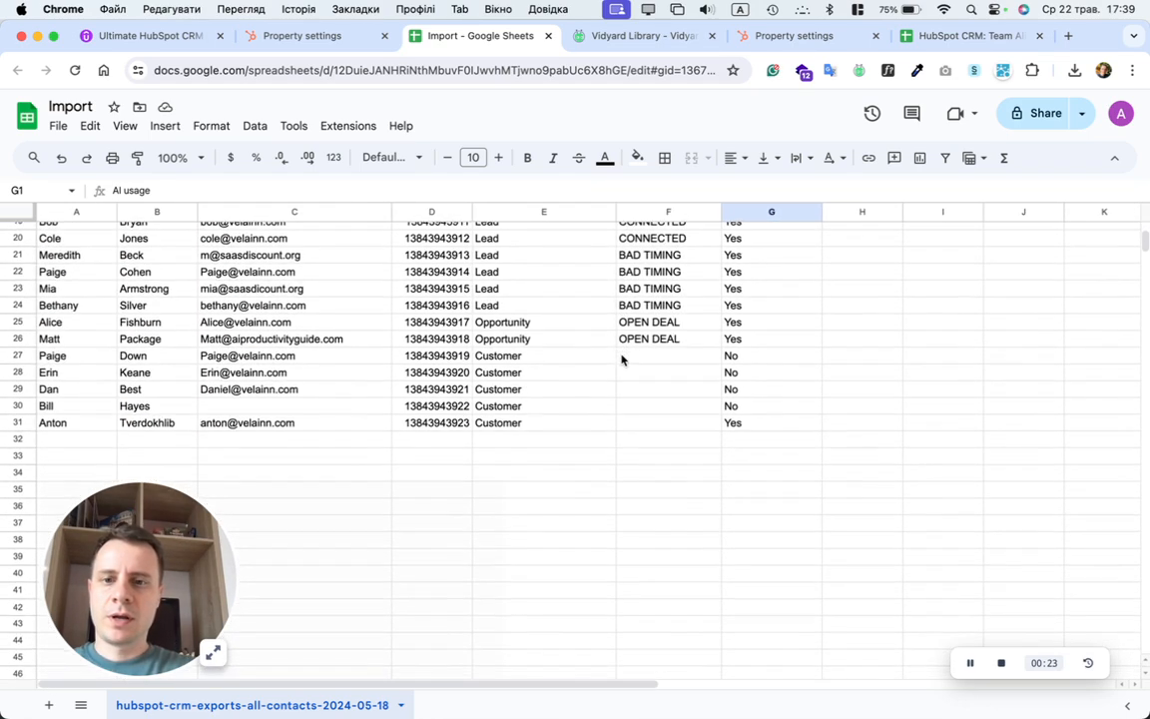
{"action": "scroll", "coordinate": [620, 359], "scroll_direction": "up", "scroll_amount": 8}
{"action": "scroll", "coordinate": [620, 360], "scroll_direction": "up", "scroll_amount": 2}
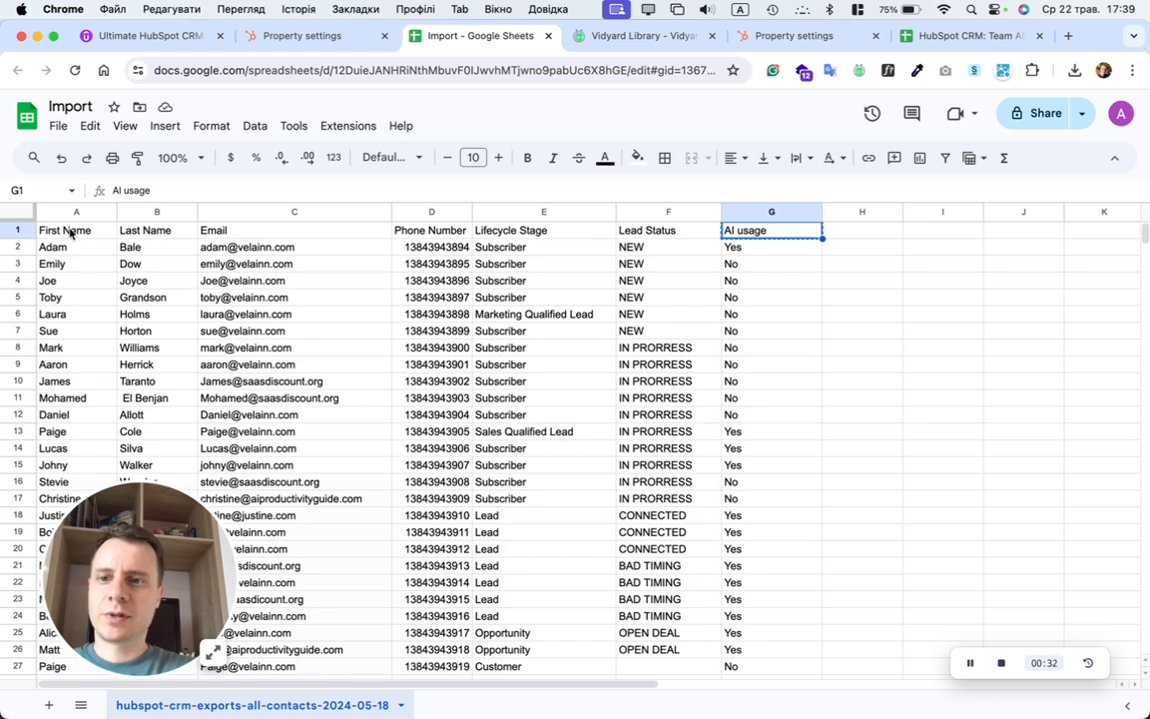
{"action": "left_click", "coordinate": [229, 230]}
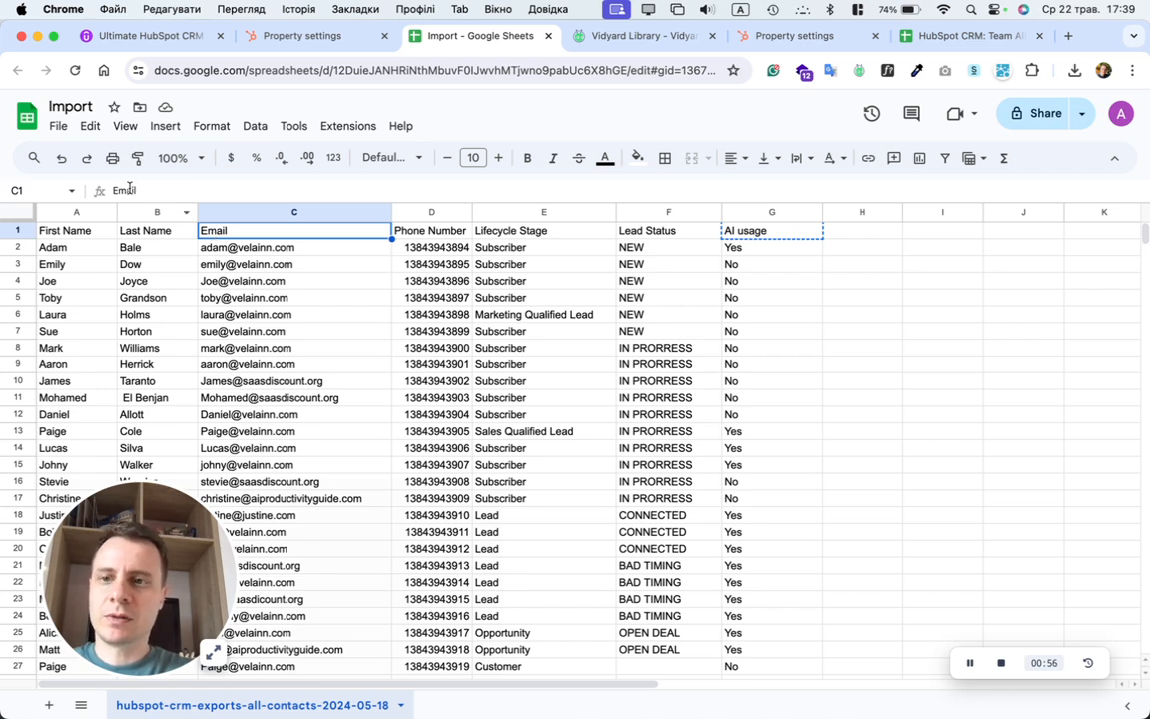
Step: Download the contacts sheet as a Comma Separated Values (.csv) file
{"action": "left_click", "coordinate": [60, 130]}
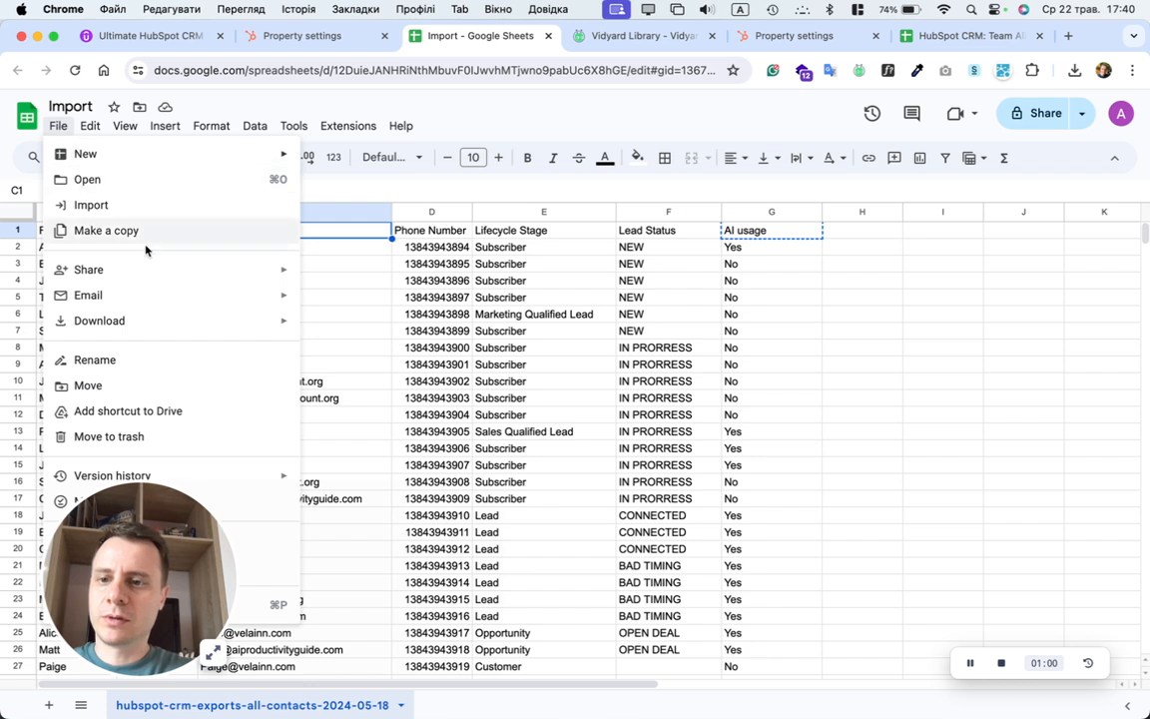
{"action": "mouse_move", "coordinate": [165, 305]}
{"action": "mouse_move", "coordinate": [203, 322]}
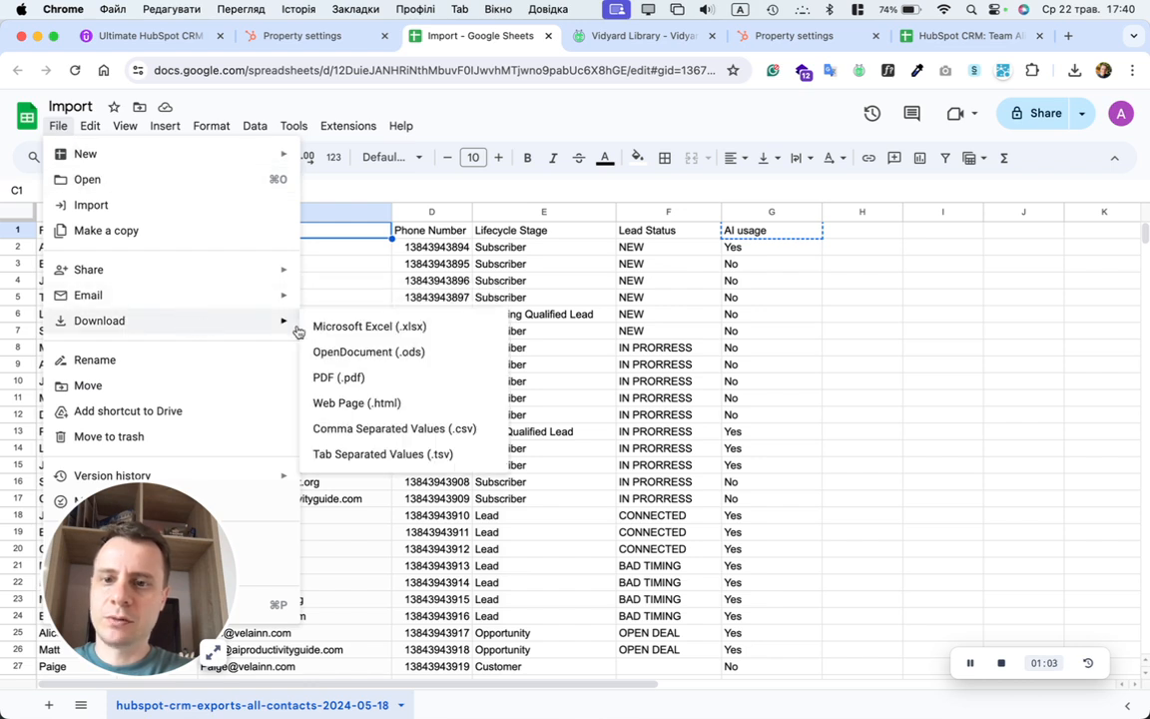
{"action": "left_click", "coordinate": [394, 430]}
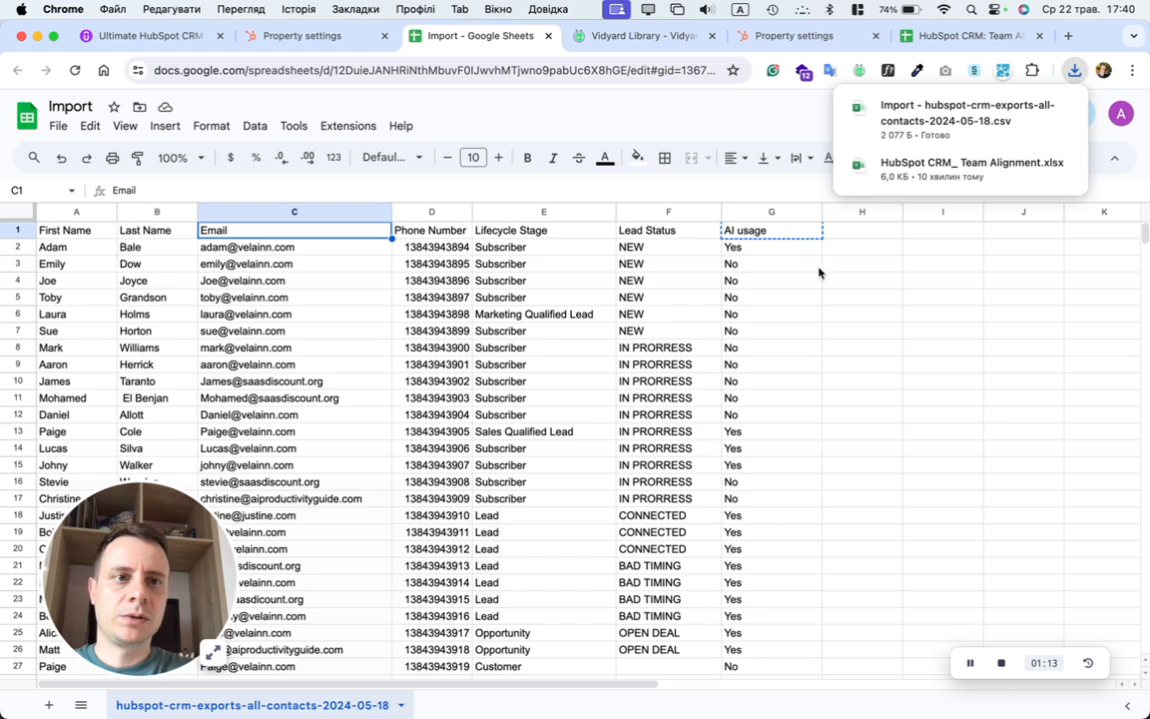
Step: Switch to HubSpot and start a new import from the Contacts list, declining the guided setup
{"action": "left_click", "coordinate": [333, 46]}
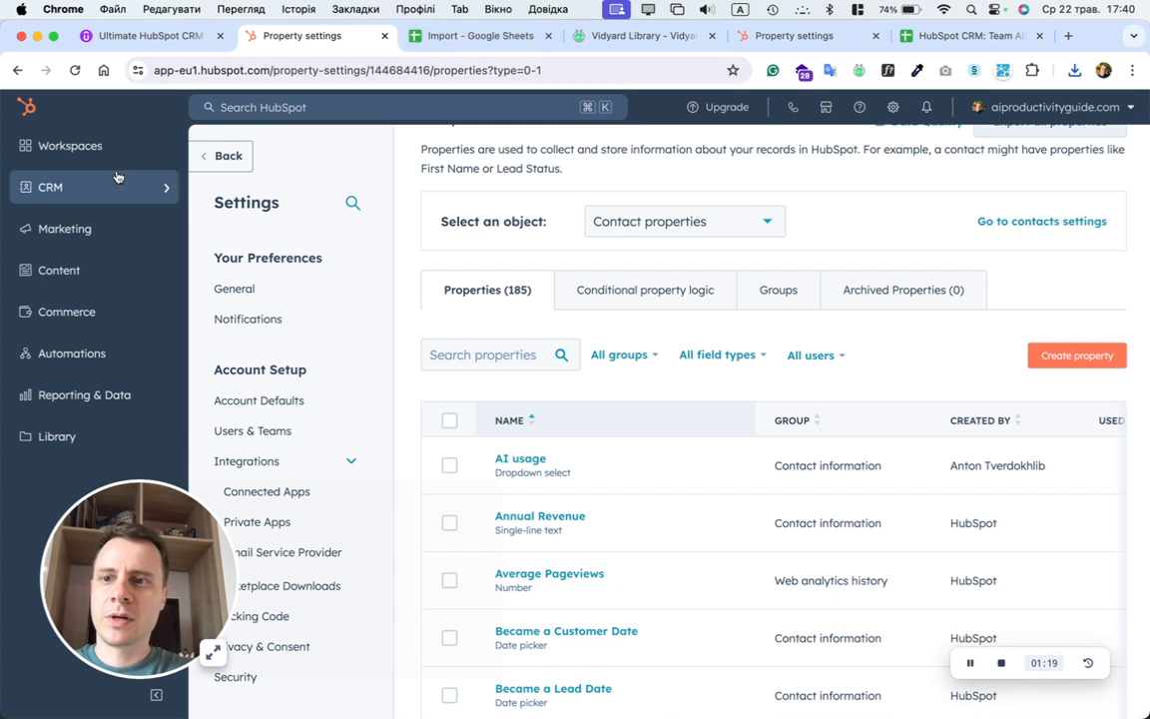
{"action": "mouse_move", "coordinate": [166, 192]}
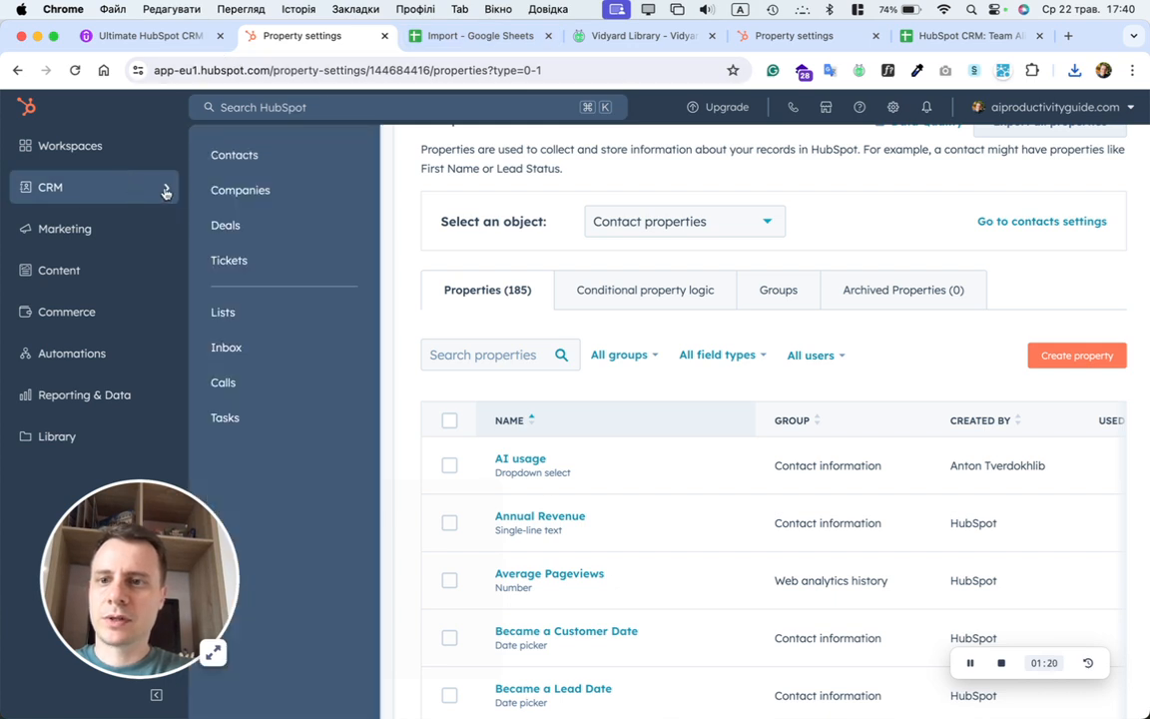
{"action": "left_click", "coordinate": [223, 158]}
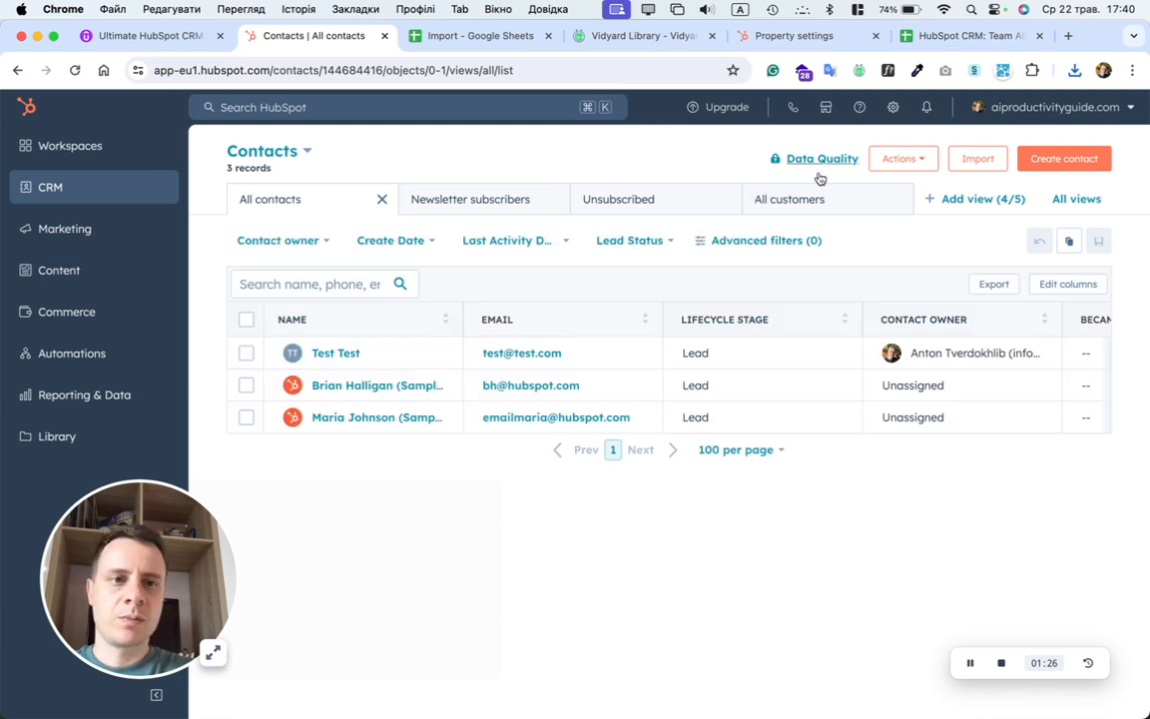
{"action": "left_click", "coordinate": [978, 160]}
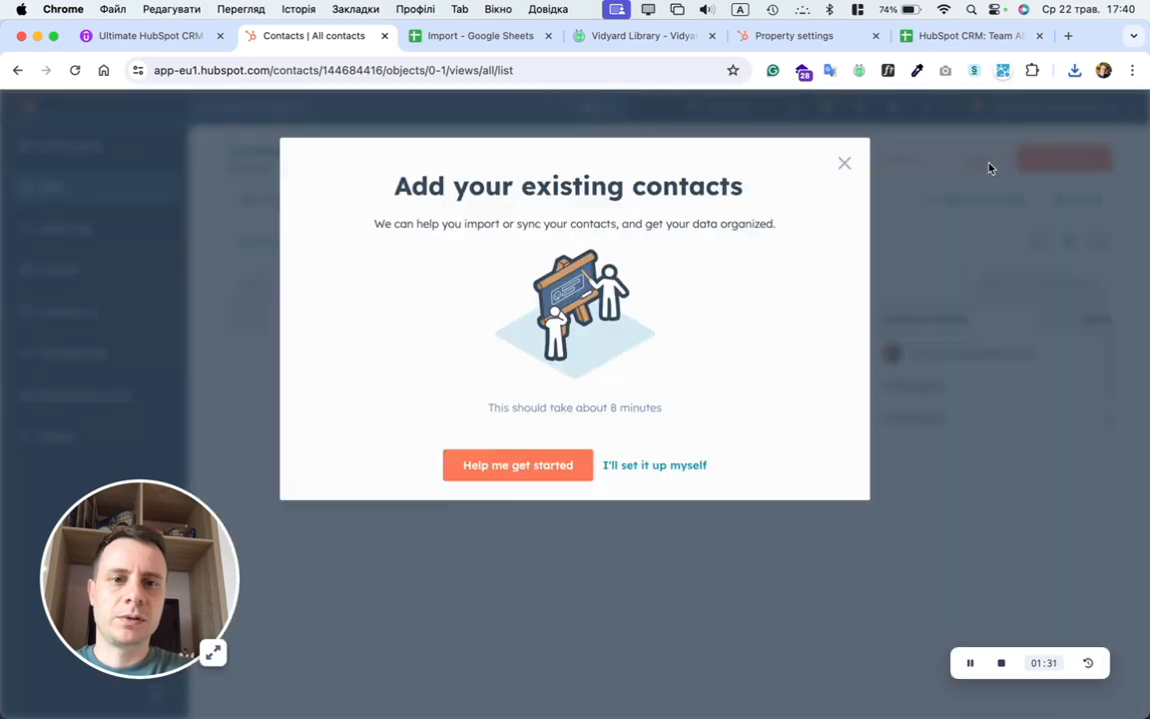
{"action": "left_click", "coordinate": [691, 466]}
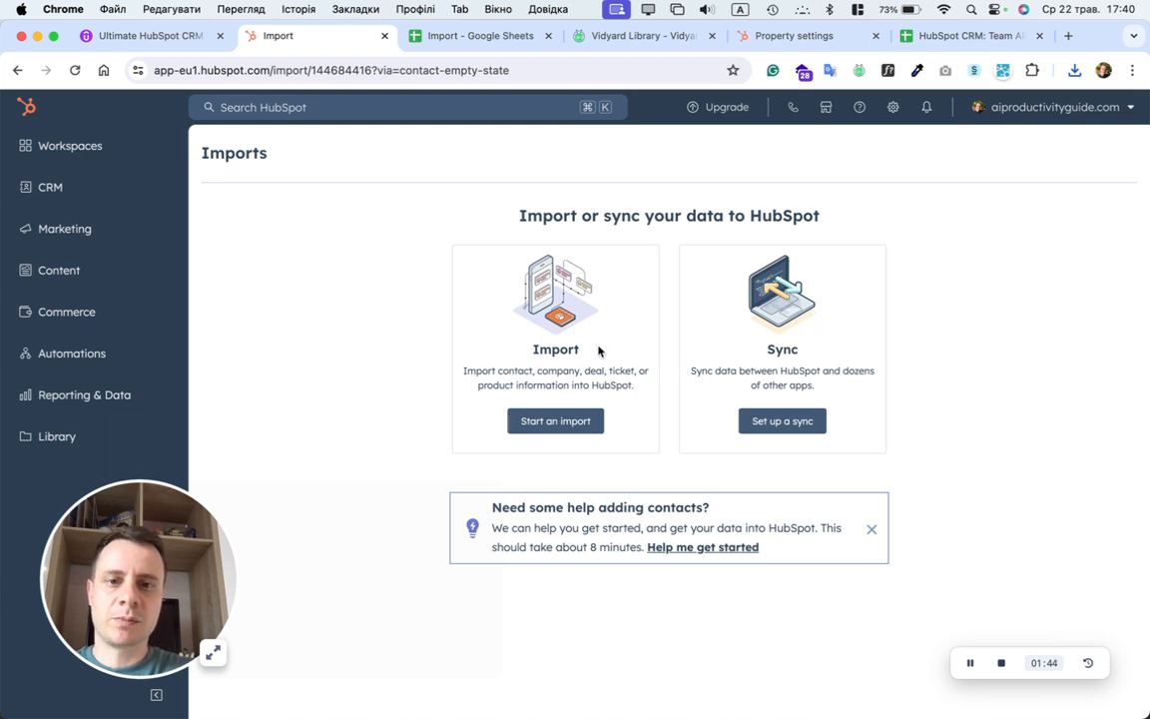
{"action": "left_click", "coordinate": [552, 425]}
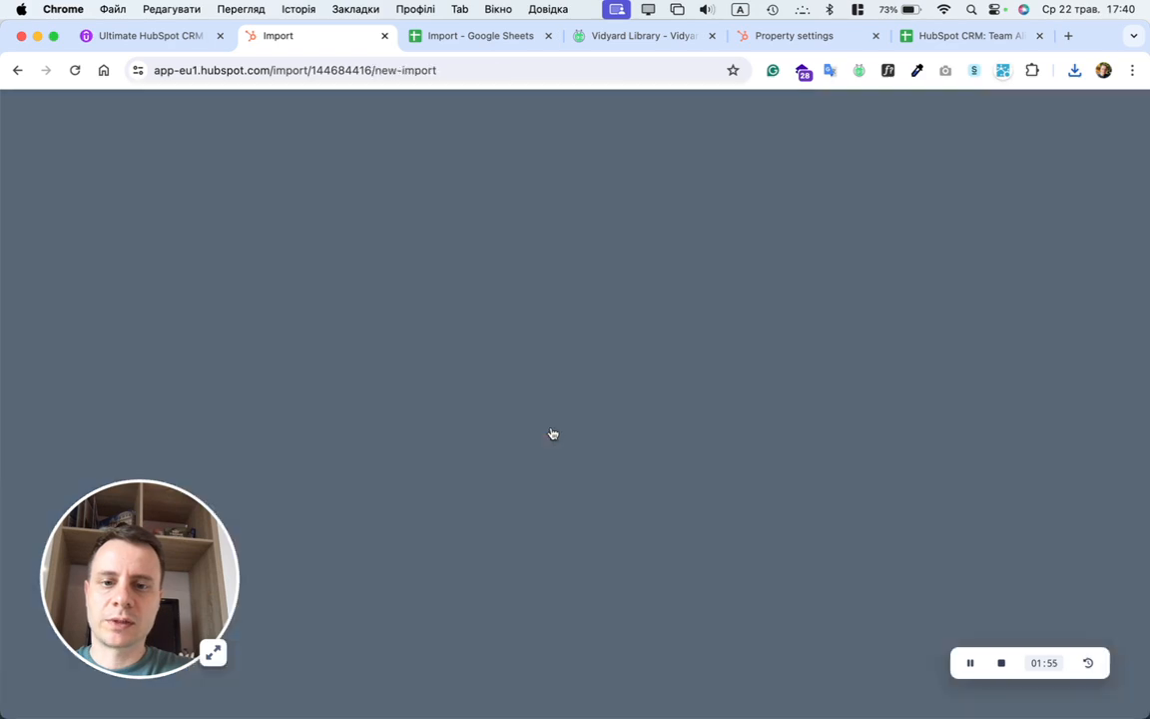
Step: Set the import to use a file from the computer, with one file and one object
{"action": "left_click", "coordinate": [429, 392]}
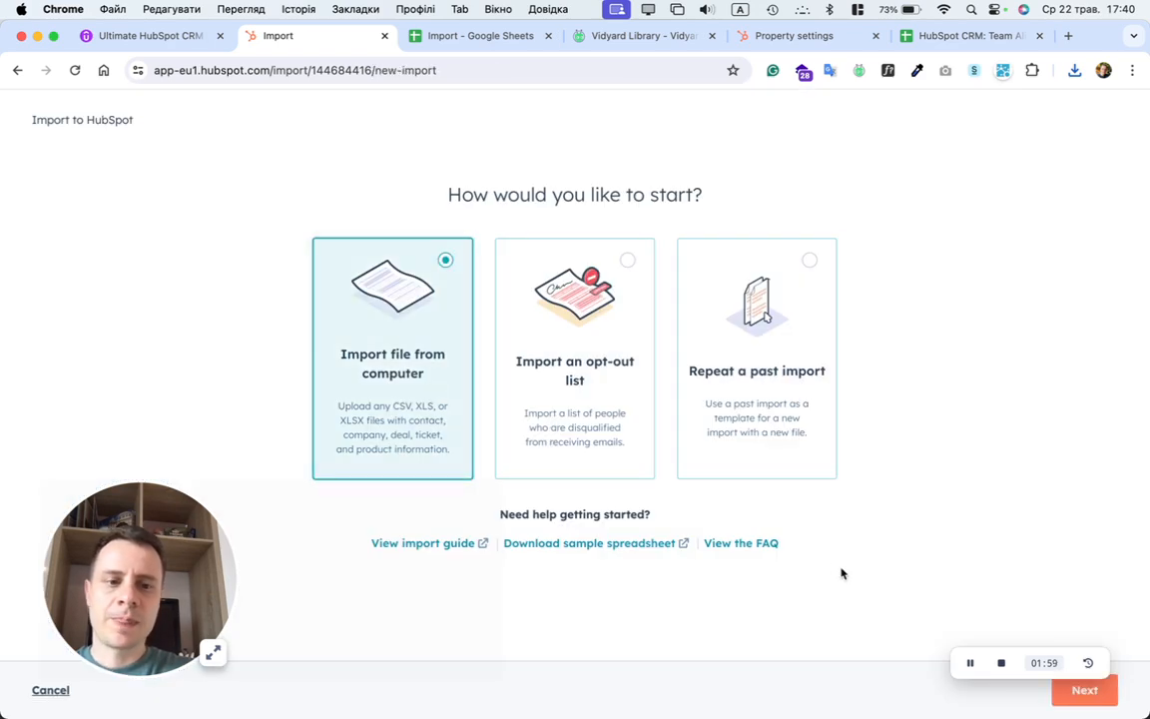
{"action": "left_click", "coordinate": [1084, 689]}
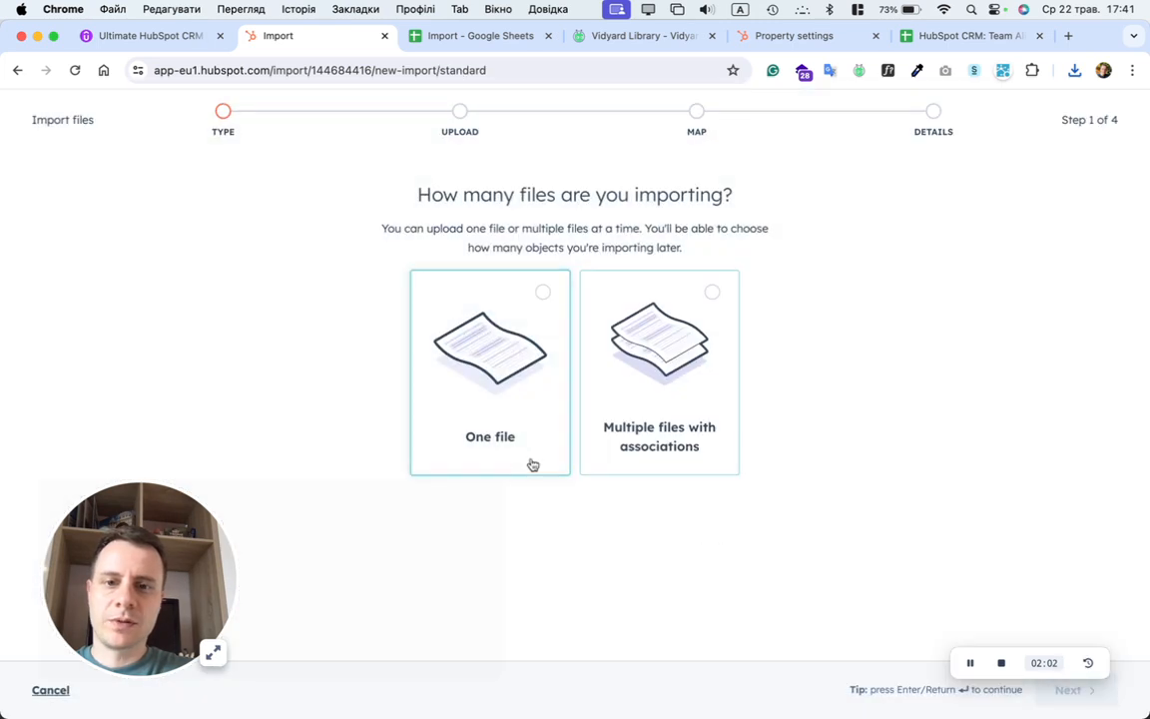
{"action": "left_click", "coordinate": [508, 410]}
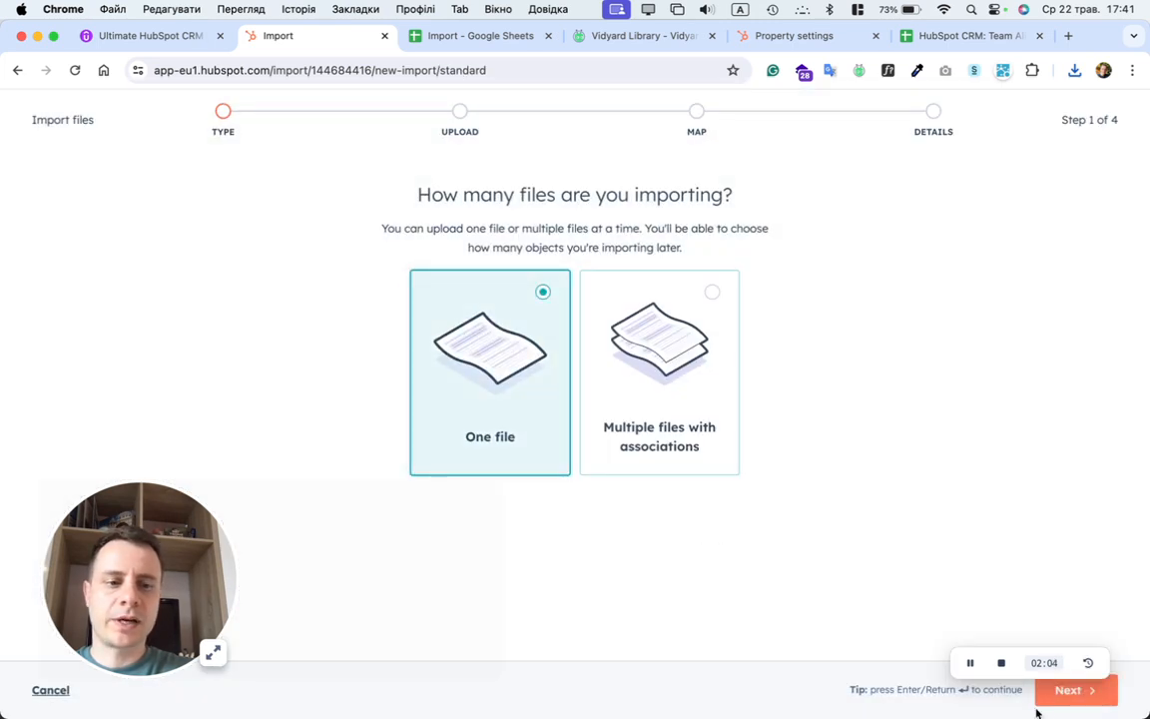
{"action": "left_click", "coordinate": [1066, 691]}
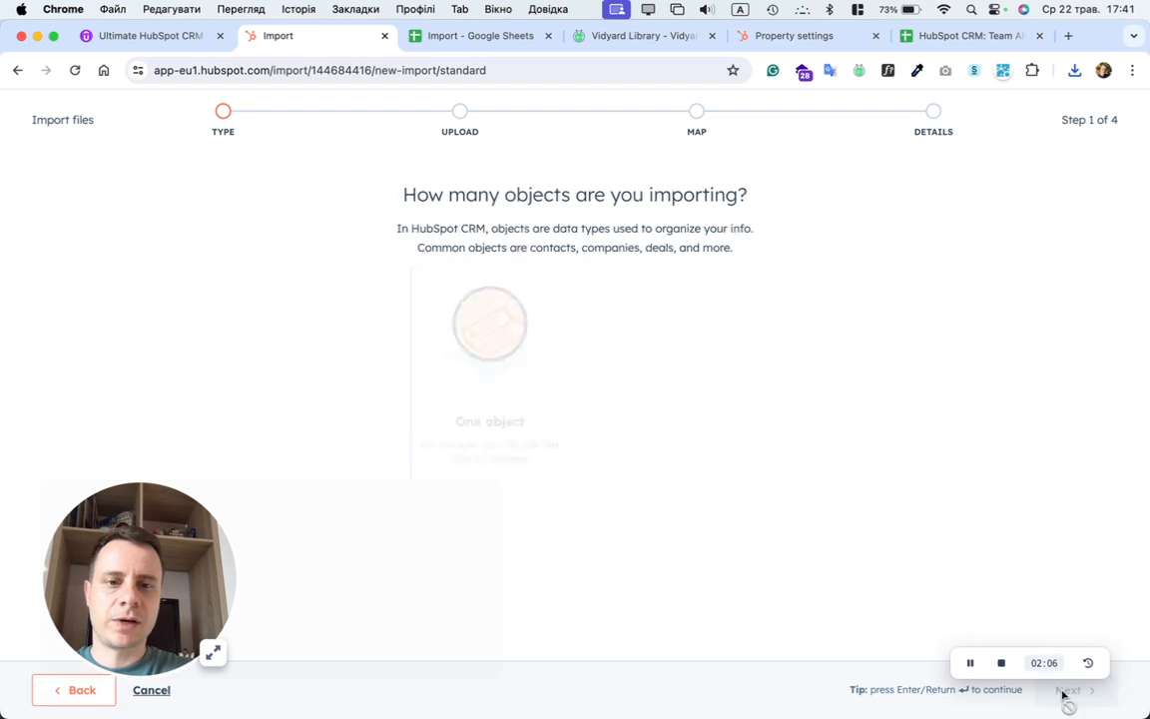
{"action": "left_click", "coordinate": [486, 451]}
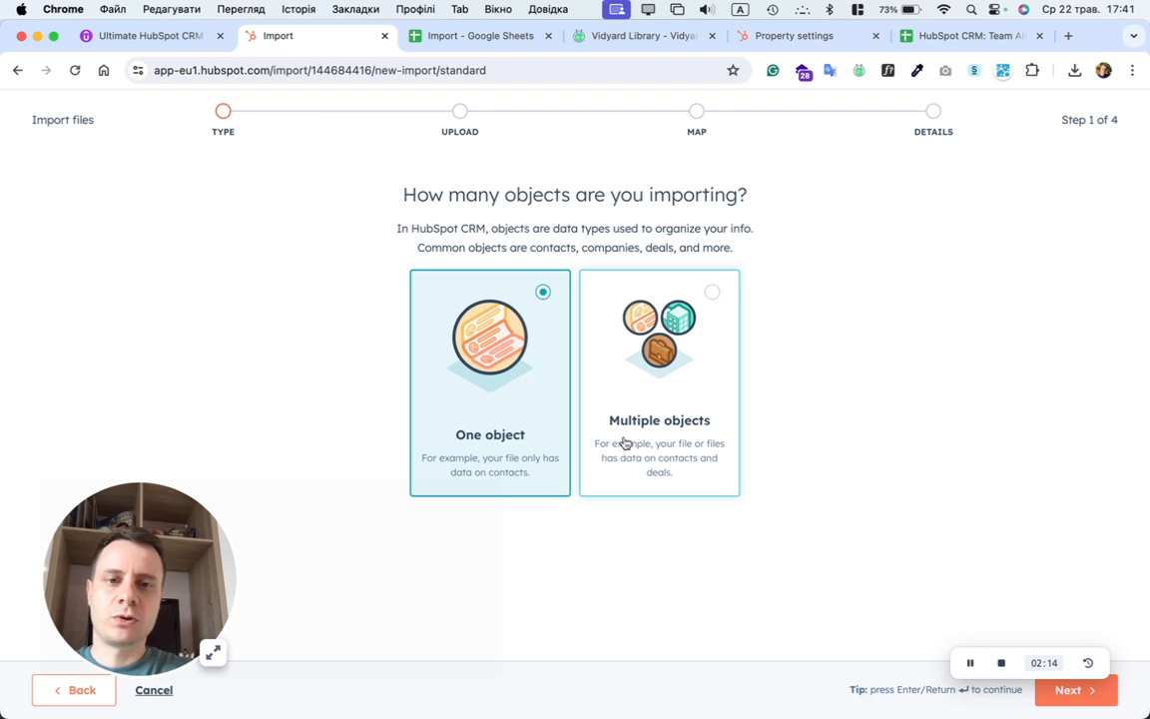
{"action": "left_click", "coordinate": [1065, 701]}
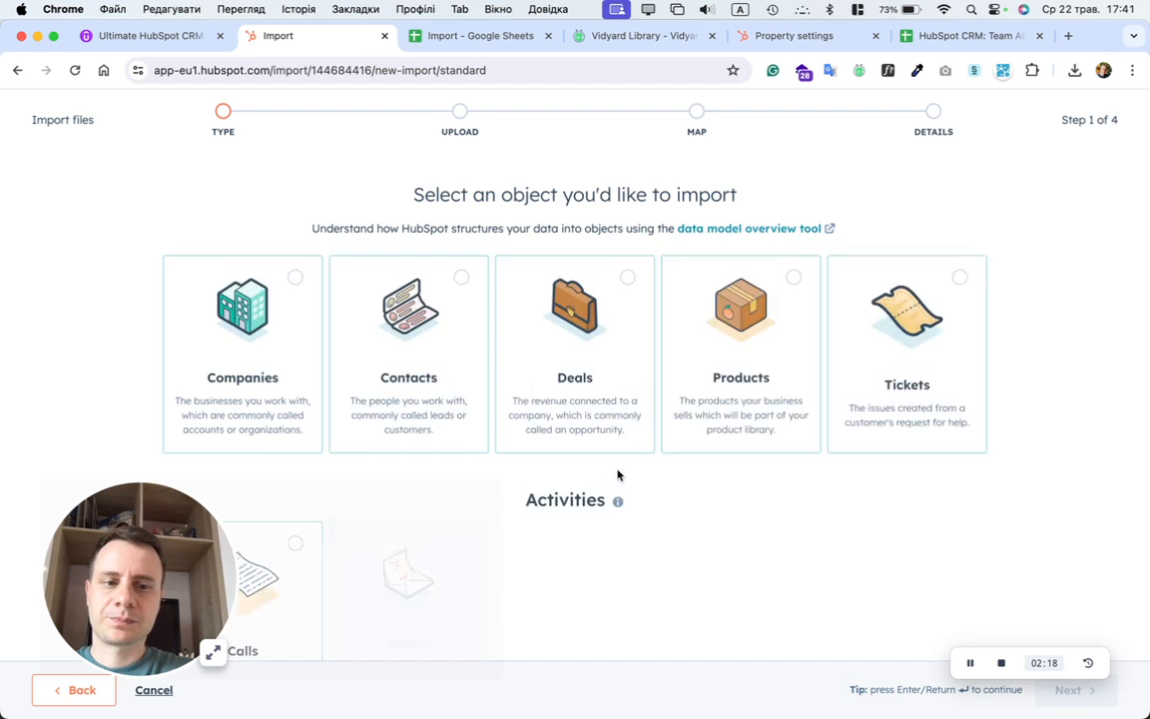
Step: Choose Contacts as the object to import and continue to the file upload stage
{"action": "left_click_drag", "start_coordinate": [1072, 662], "coordinate": [1093, 616]}
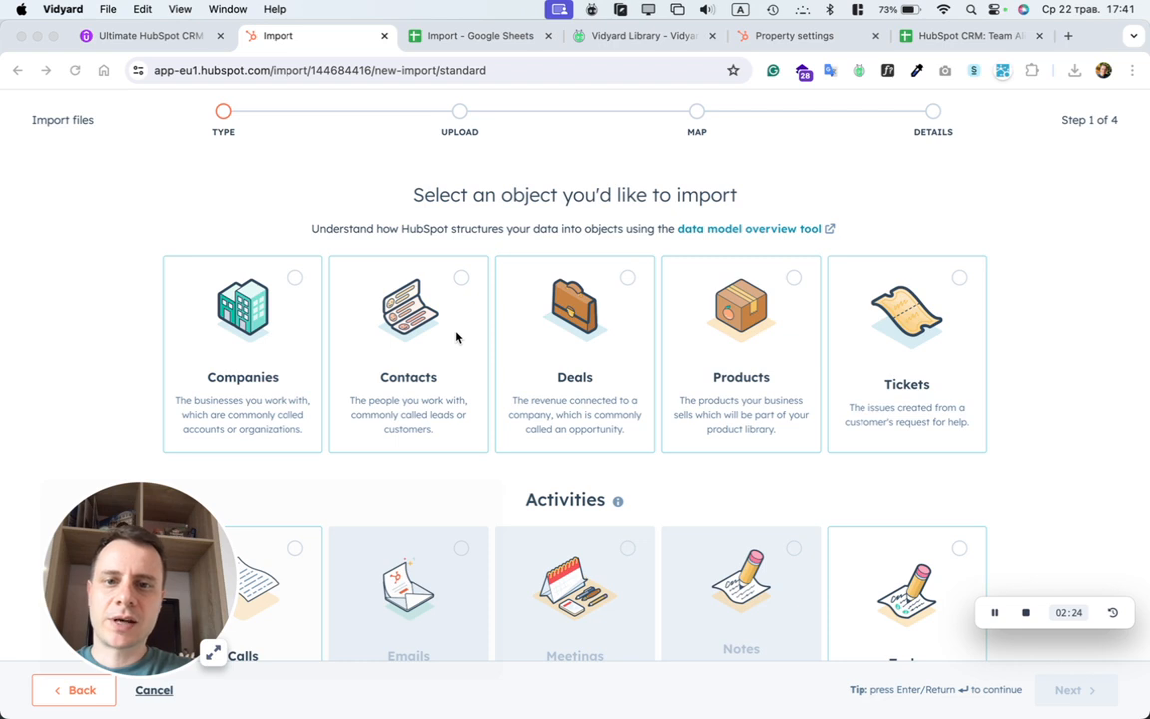
{"action": "left_click", "coordinate": [464, 283]}
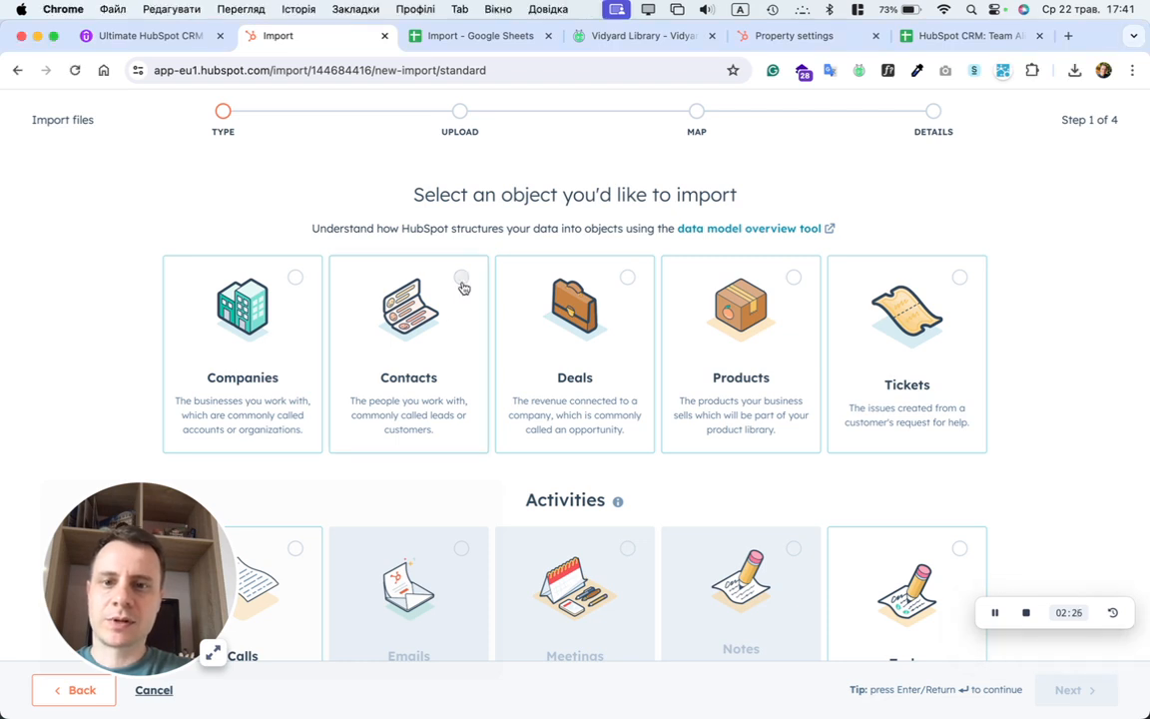
{"action": "left_click", "coordinate": [460, 292]}
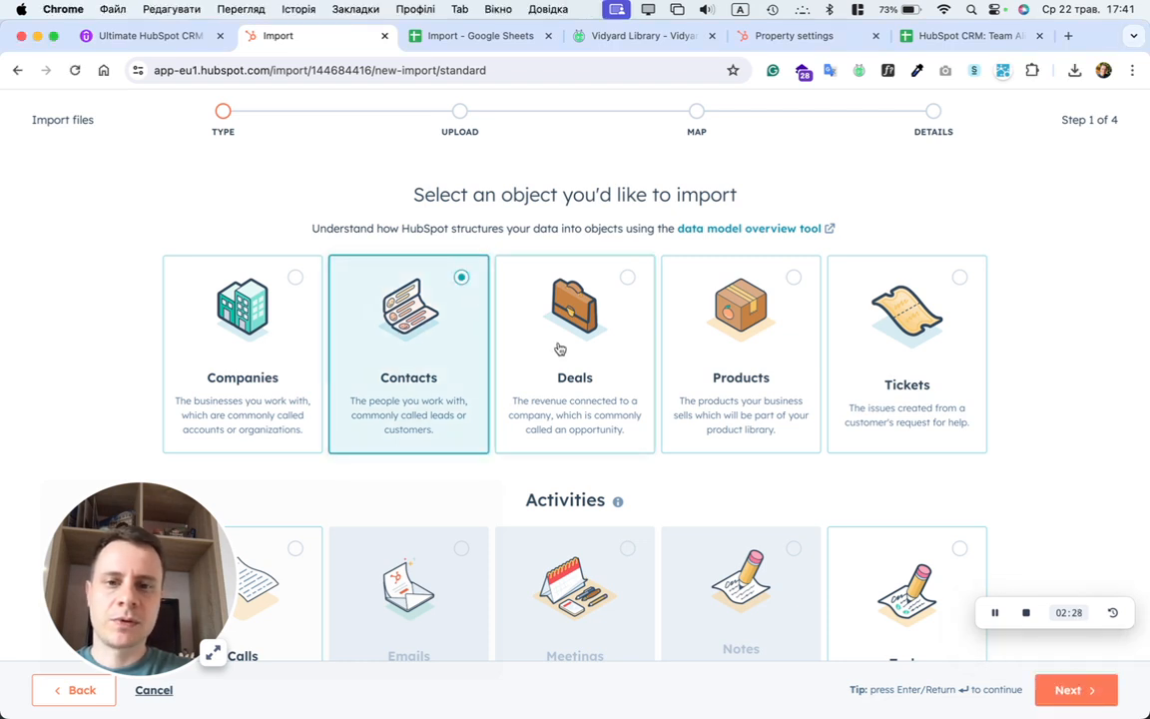
{"action": "mouse_move", "coordinate": [719, 556]}
{"action": "scroll", "coordinate": [574, 479], "scroll_direction": "down", "scroll_amount": 3}
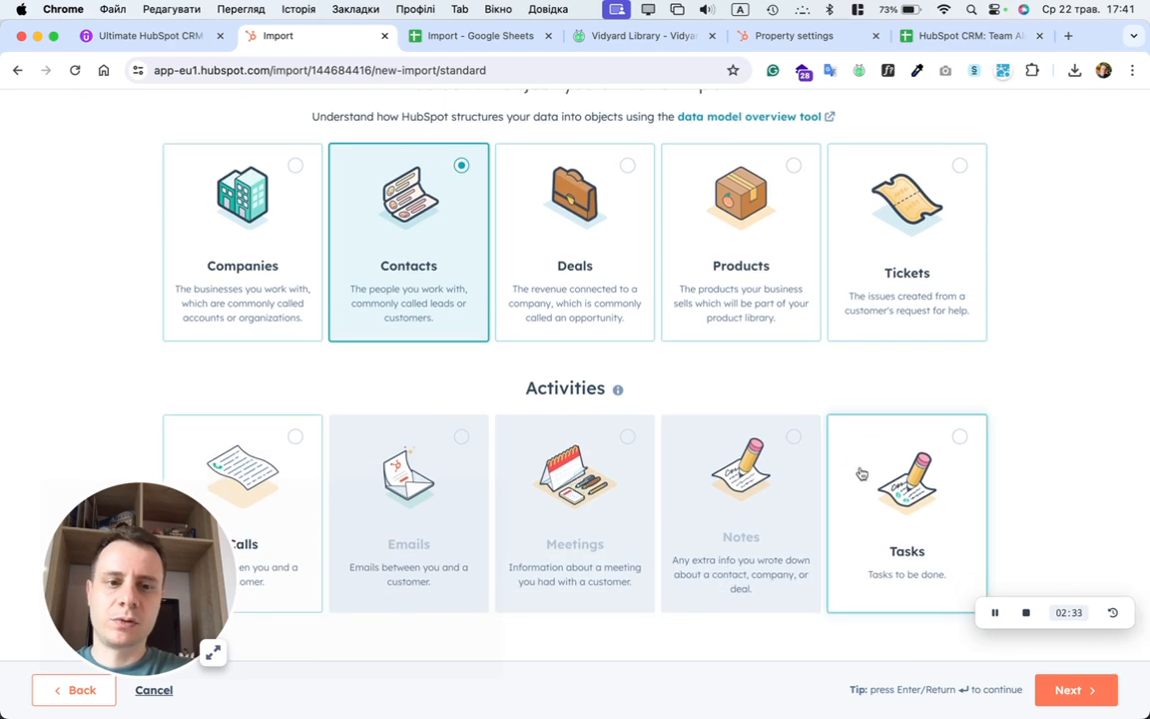
{"action": "scroll", "coordinate": [865, 389], "scroll_direction": "up", "scroll_amount": 3}
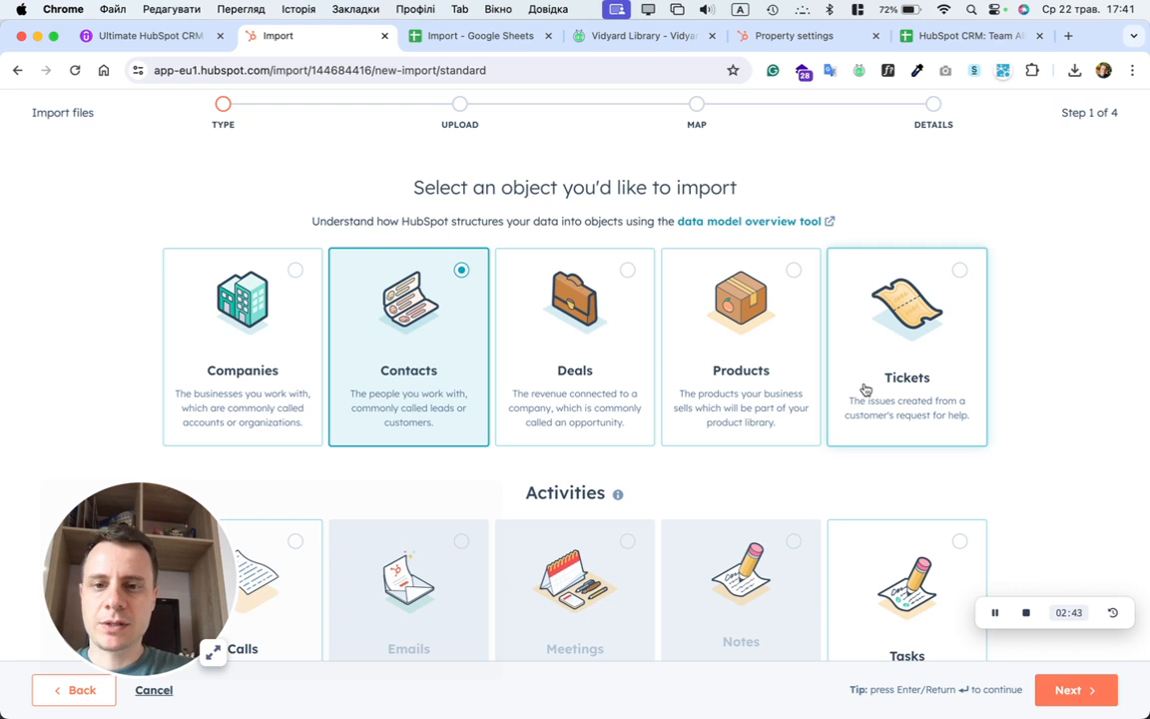
{"action": "scroll", "coordinate": [893, 480], "scroll_direction": "down", "scroll_amount": 1}
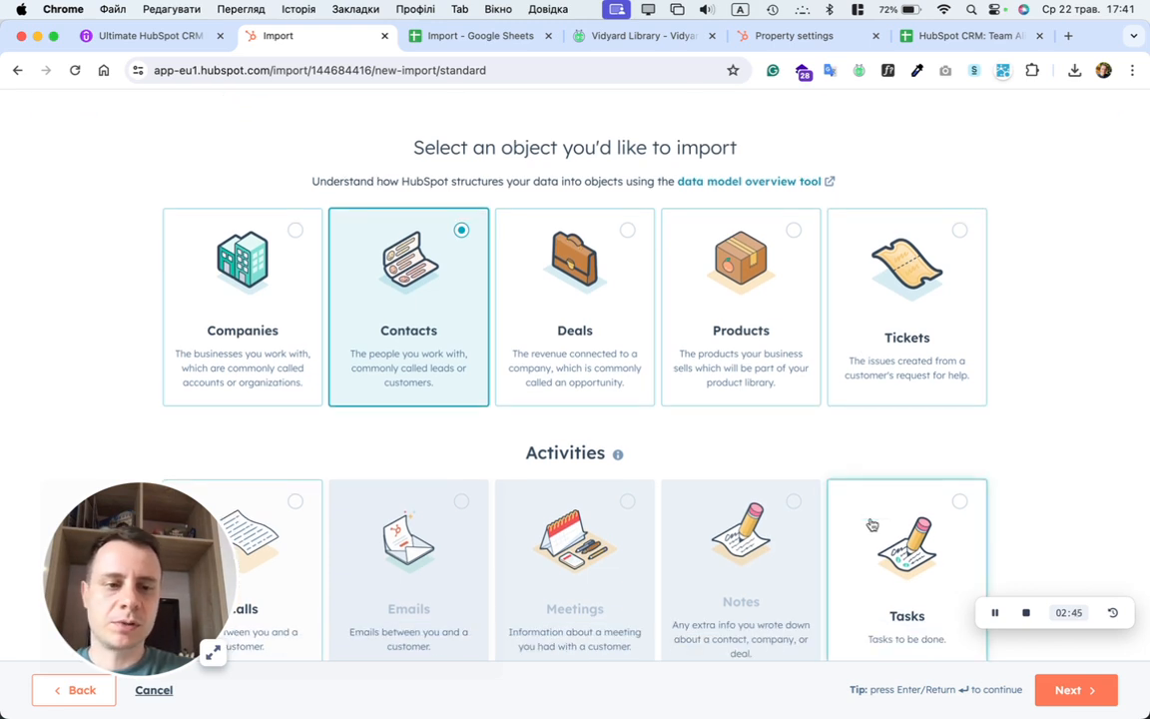
{"action": "left_click", "coordinate": [1068, 689]}
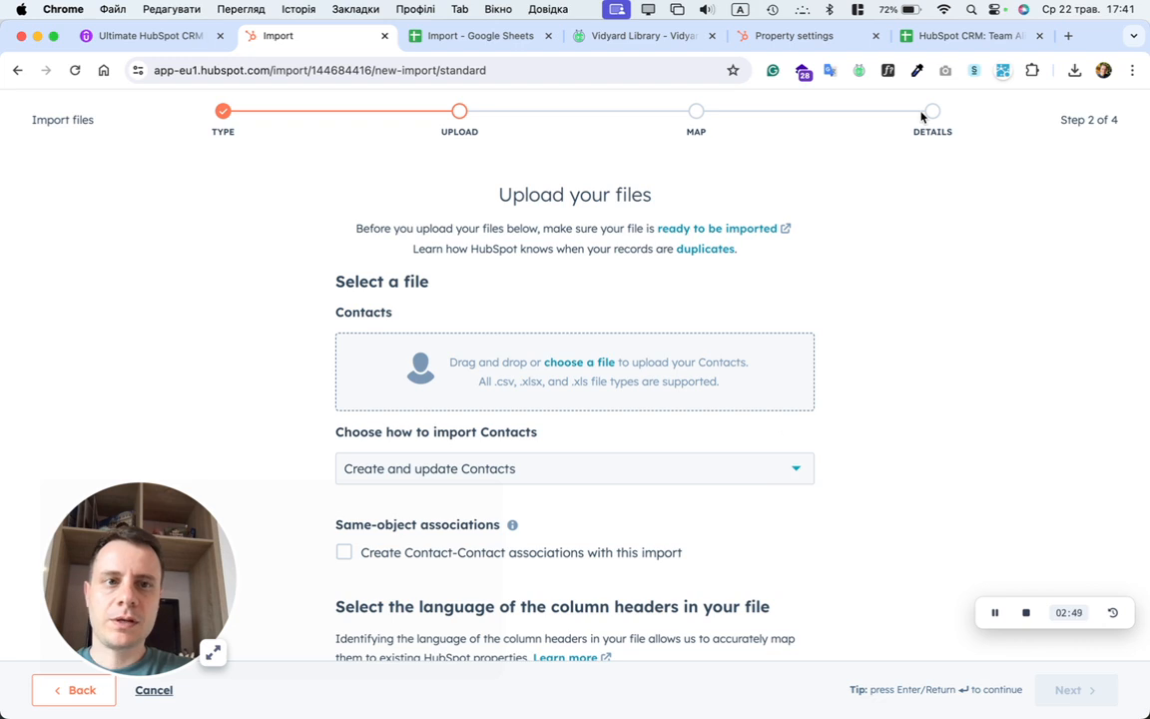
Step: Upload the downloaded Import - hubspot-crm-exports-all-contacts-2024-05-18.csv, keep Create and update Contacts, and continue to column mapping
{"action": "left_click", "coordinate": [1074, 69]}
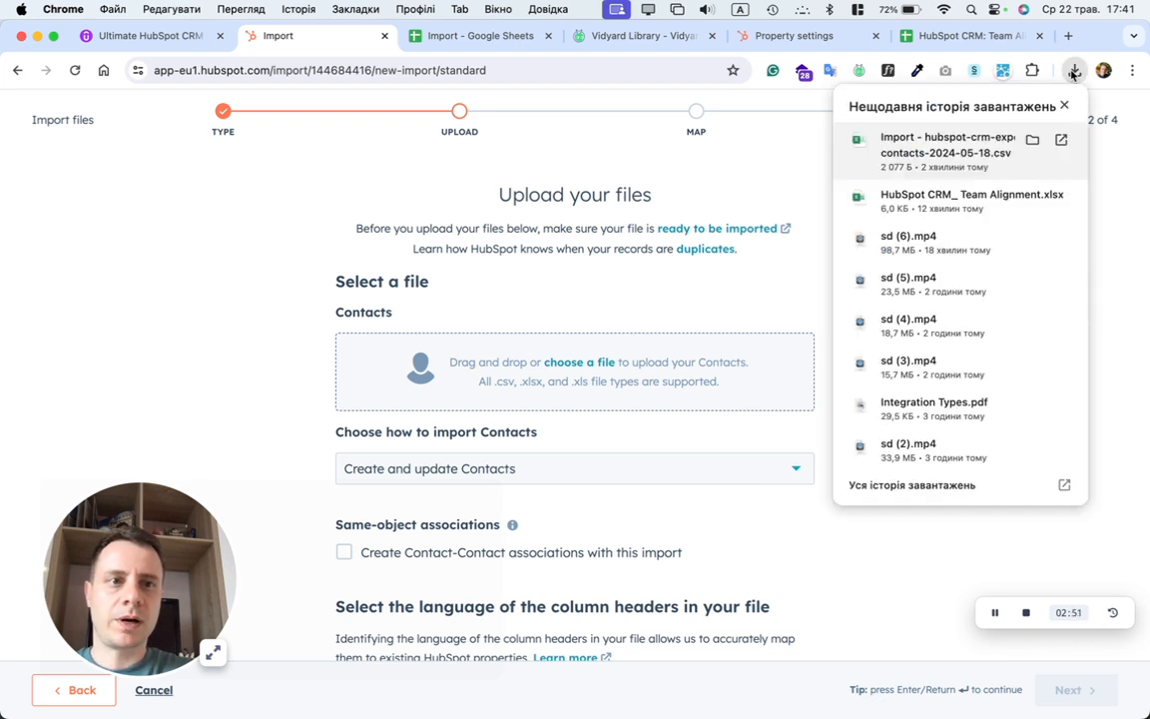
{"action": "left_click_drag", "start_coordinate": [859, 140], "coordinate": [548, 389]}
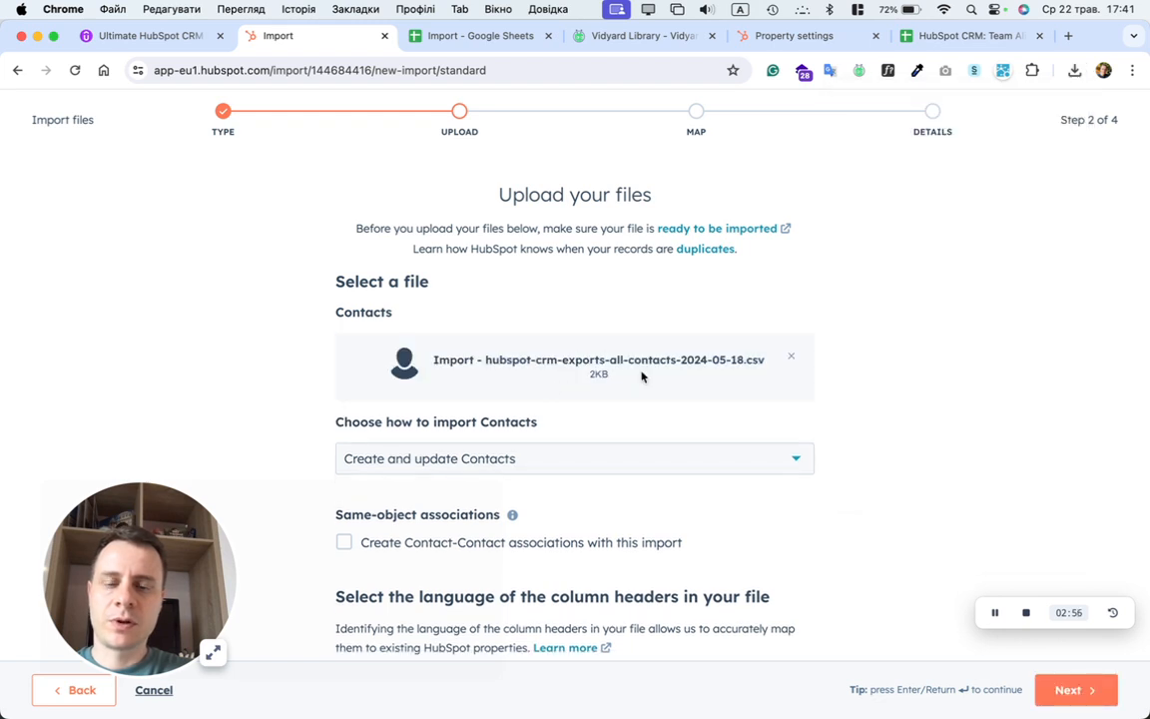
{"action": "scroll", "coordinate": [642, 377], "scroll_direction": "down", "scroll_amount": 1}
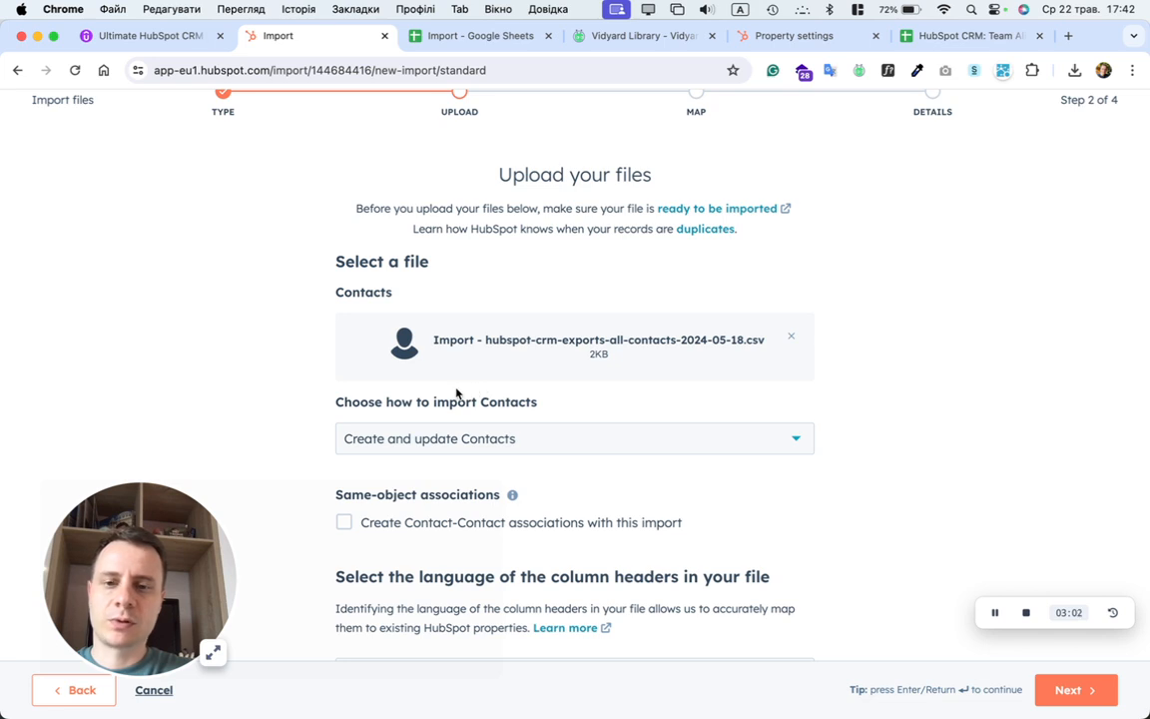
{"action": "left_click", "coordinate": [478, 445]}
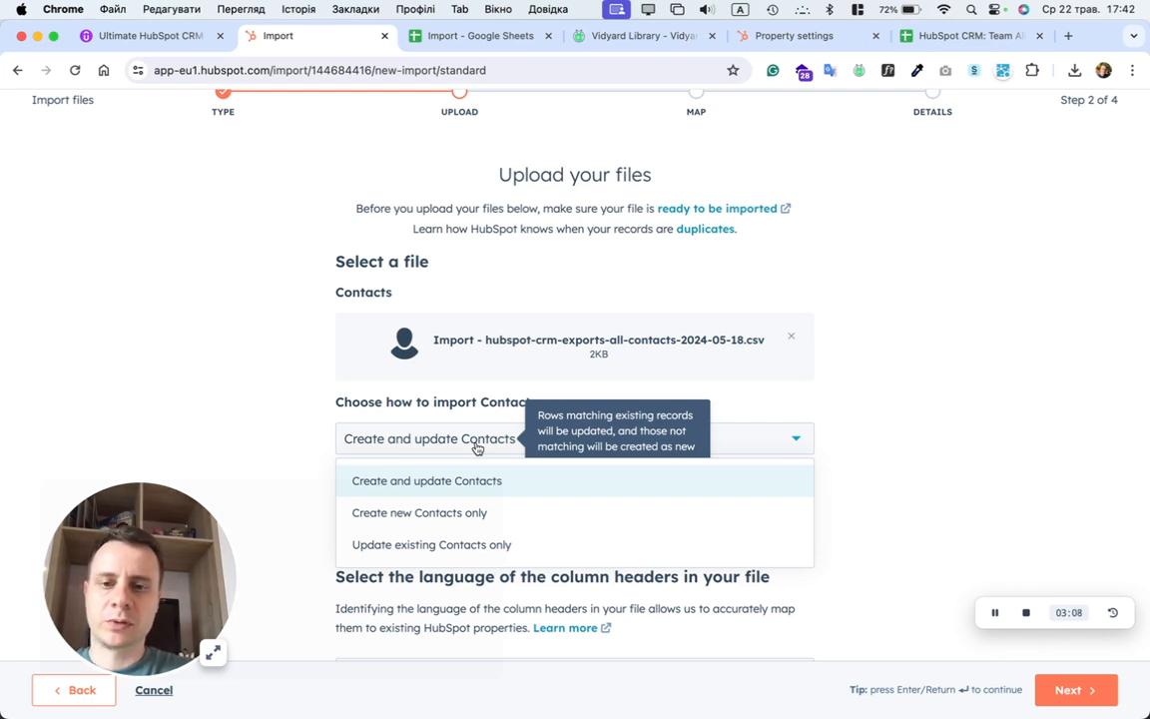
{"action": "left_click", "coordinate": [477, 445]}
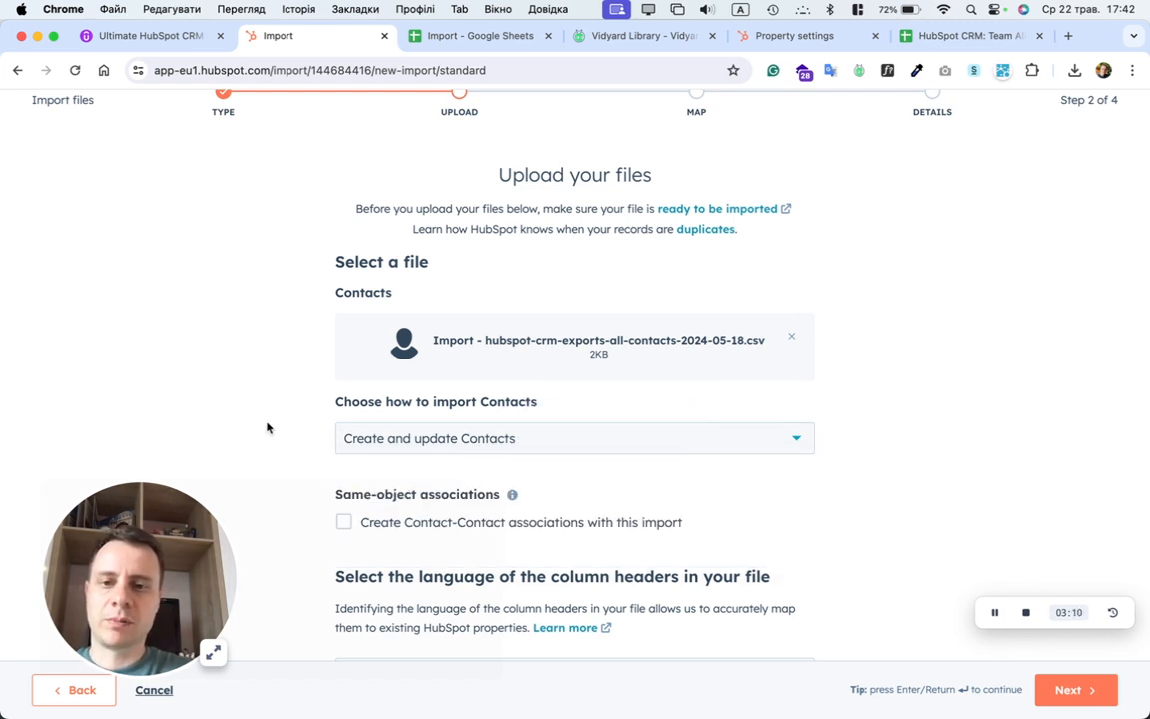
{"action": "scroll", "coordinate": [275, 429], "scroll_direction": "down", "scroll_amount": 3}
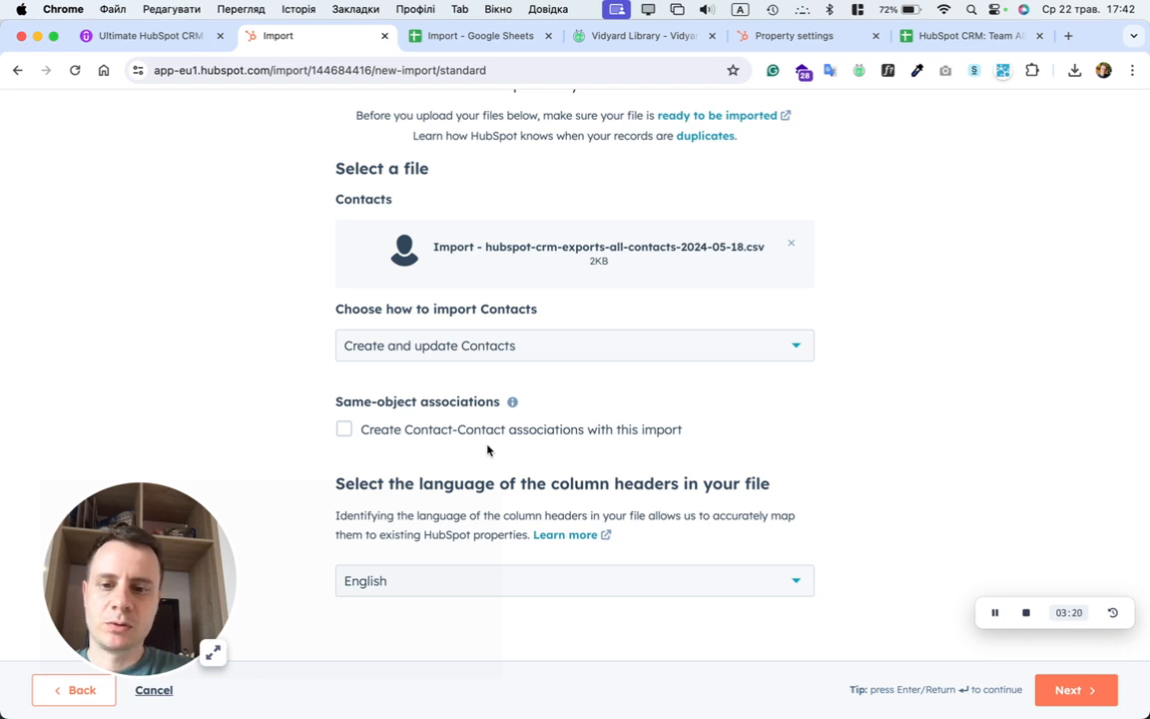
{"action": "left_click", "coordinate": [1076, 689]}
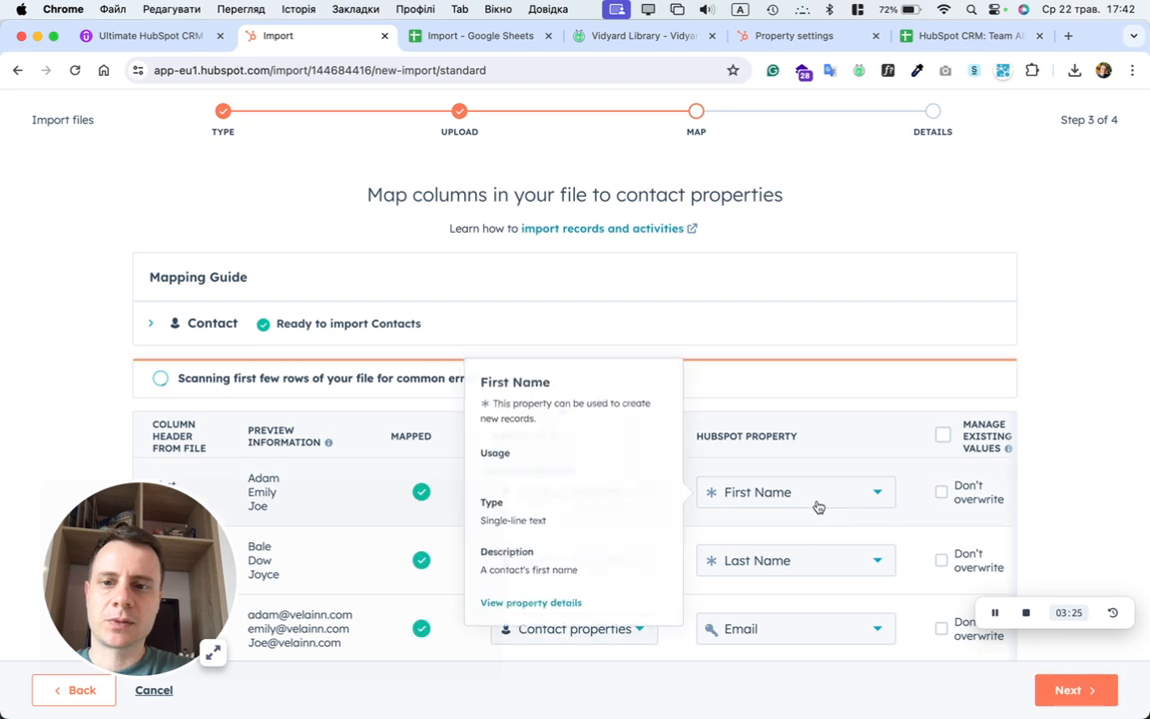
Step: Review how each file column, from First Name to AI usage, is mapped to a HubSpot contact property
{"action": "scroll", "coordinate": [802, 315], "scroll_direction": "down", "scroll_amount": 2}
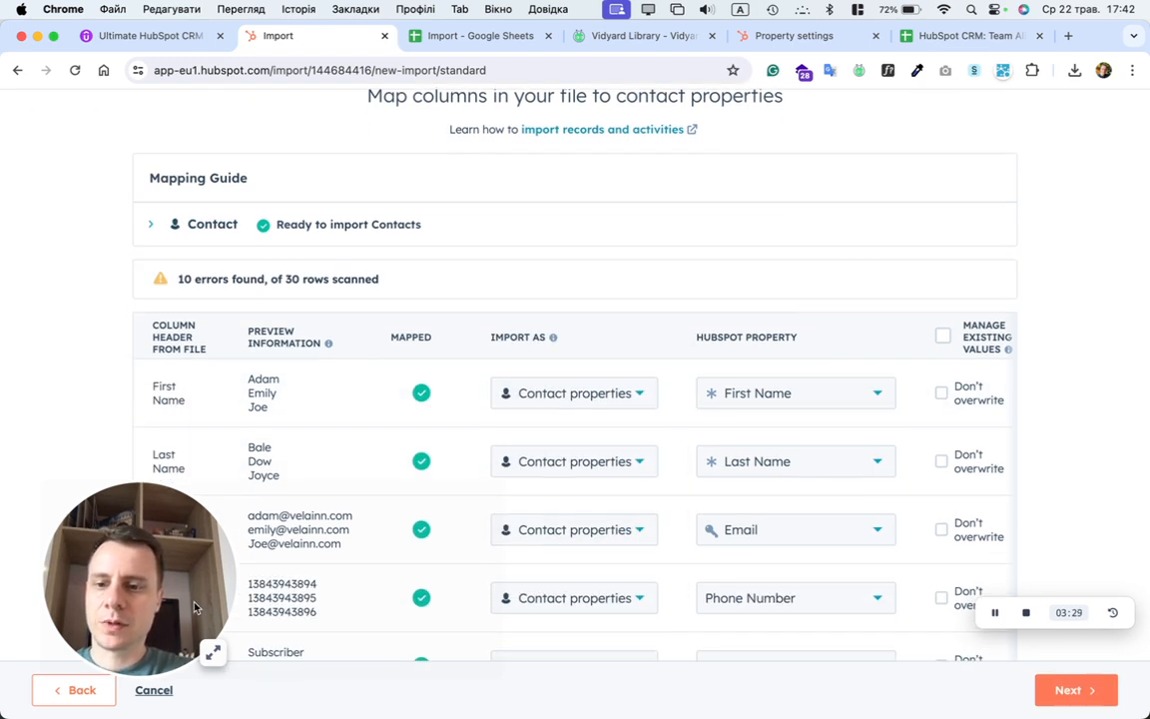
{"action": "left_click_drag", "start_coordinate": [196, 606], "coordinate": [143, 235]}
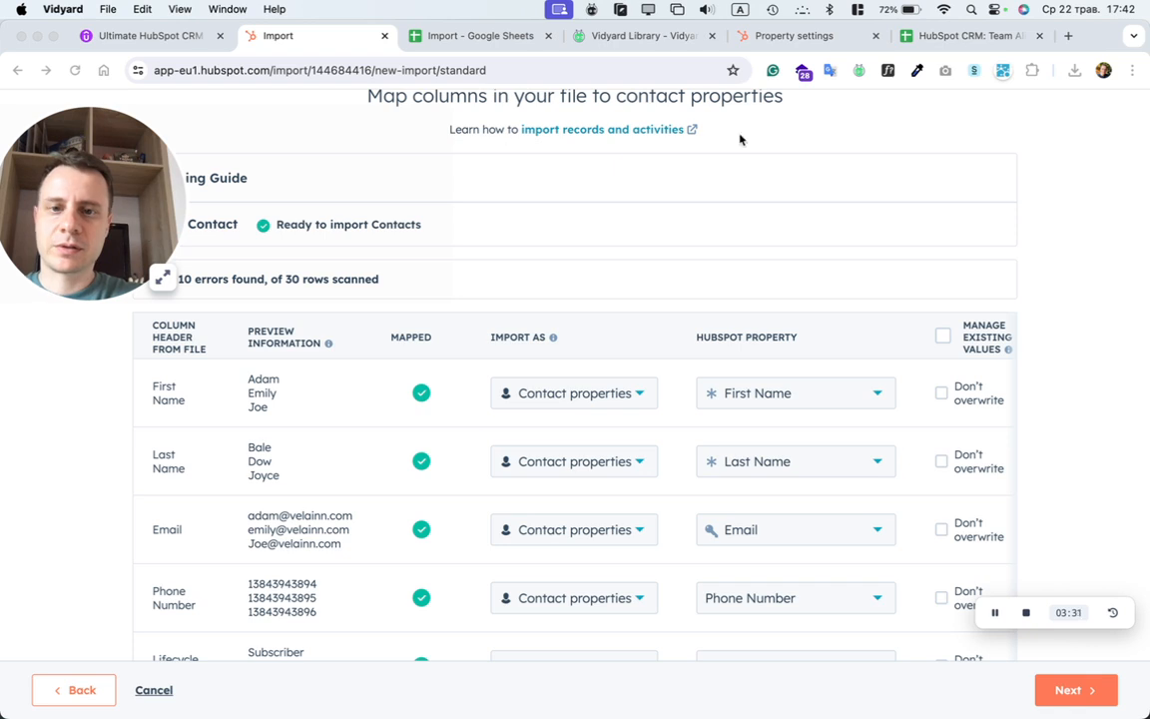
{"action": "left_click", "coordinate": [756, 176]}
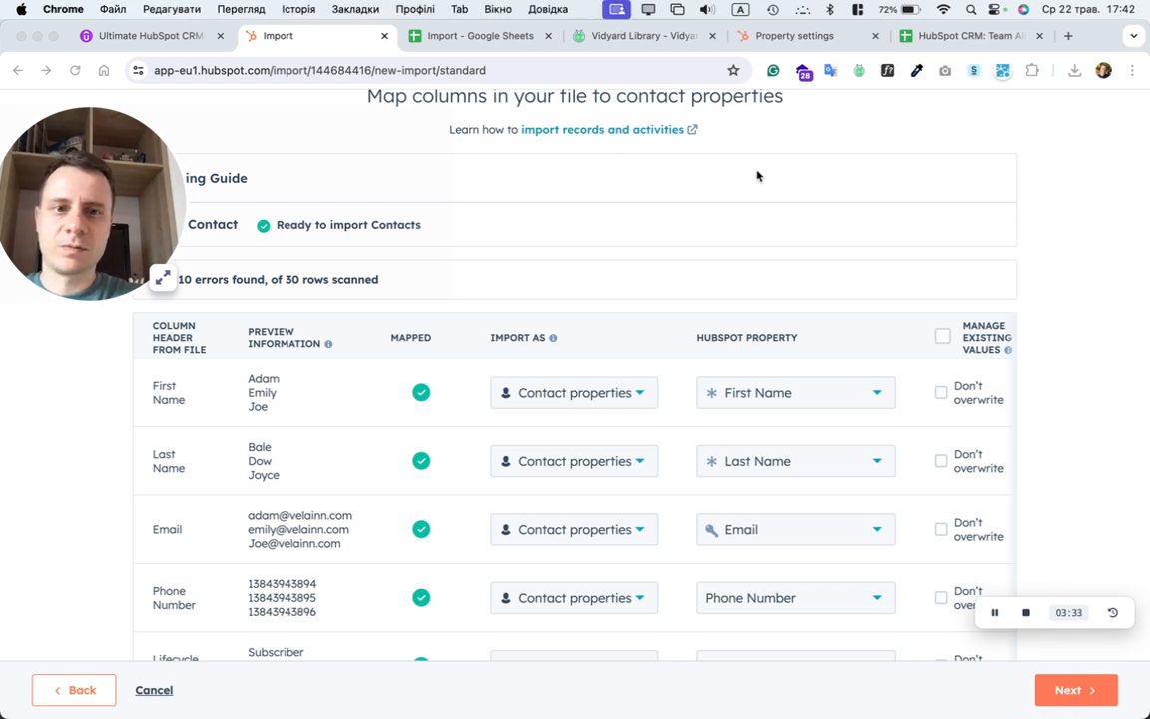
{"action": "mouse_move", "coordinate": [764, 405]}
{"action": "scroll", "coordinate": [766, 410], "scroll_direction": "down", "scroll_amount": 1}
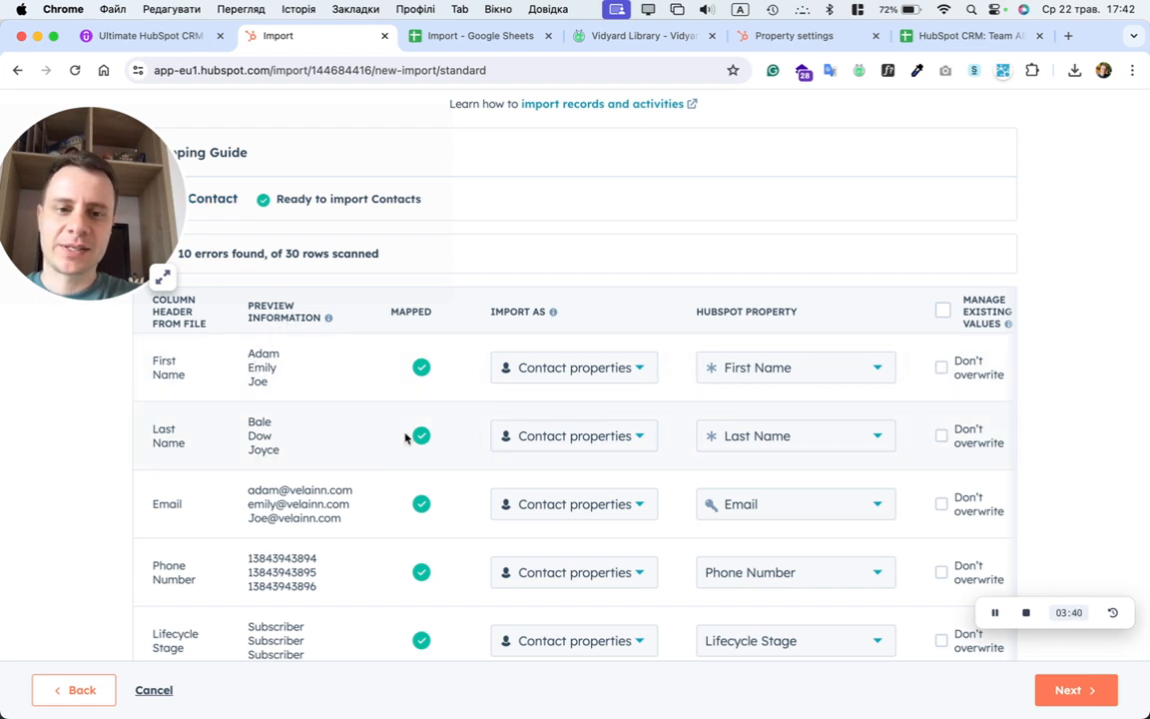
{"action": "scroll", "coordinate": [405, 436], "scroll_direction": "down", "scroll_amount": 3}
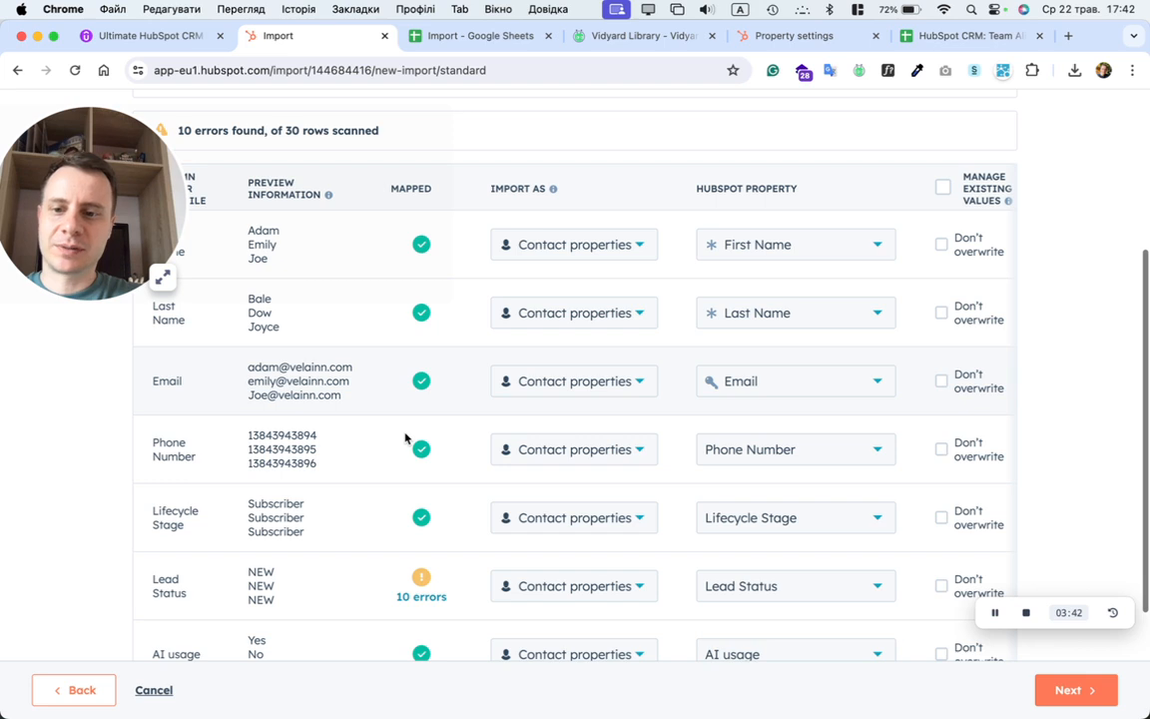
{"action": "scroll", "coordinate": [406, 436], "scroll_direction": "up", "scroll_amount": 2}
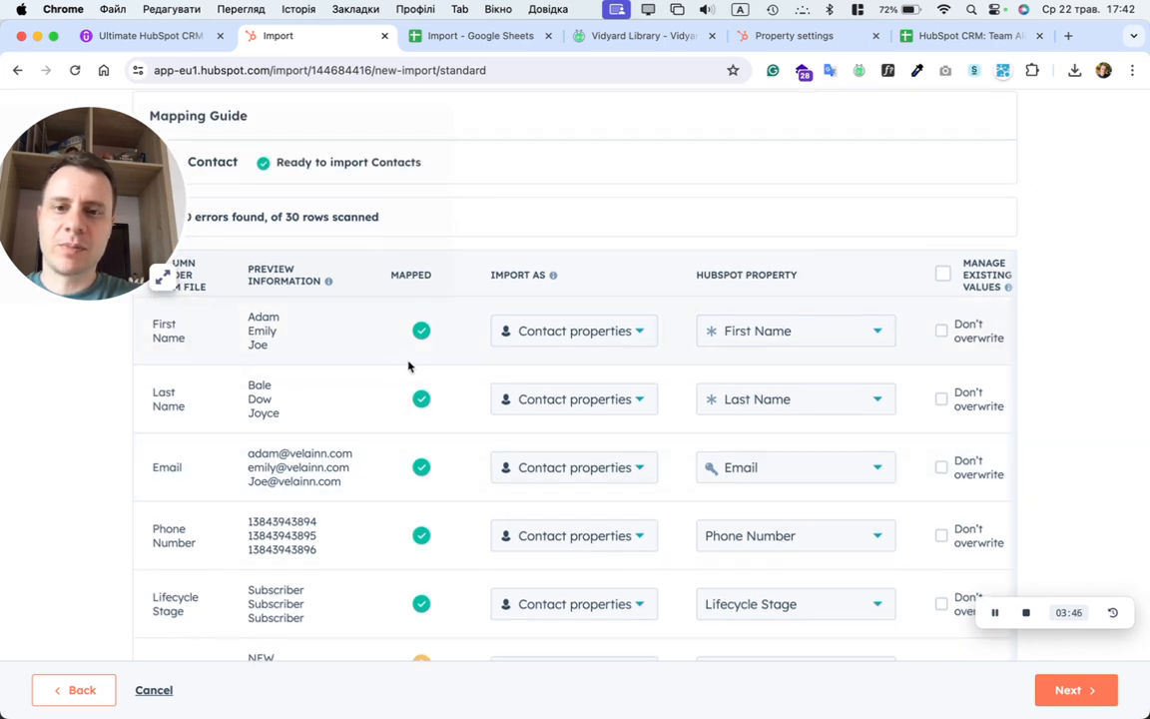
{"action": "scroll", "coordinate": [429, 355], "scroll_direction": "down", "scroll_amount": 1}
{"action": "mouse_move", "coordinate": [752, 317]}
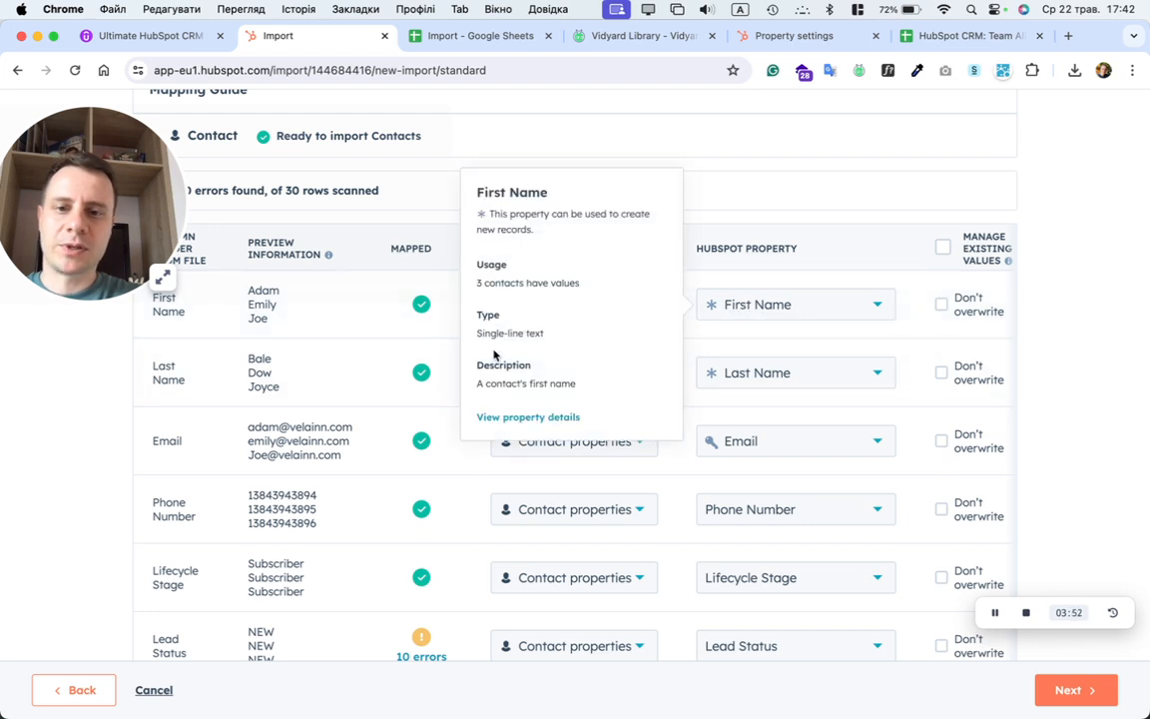
{"action": "scroll", "coordinate": [732, 113], "scroll_direction": "down", "scroll_amount": 3}
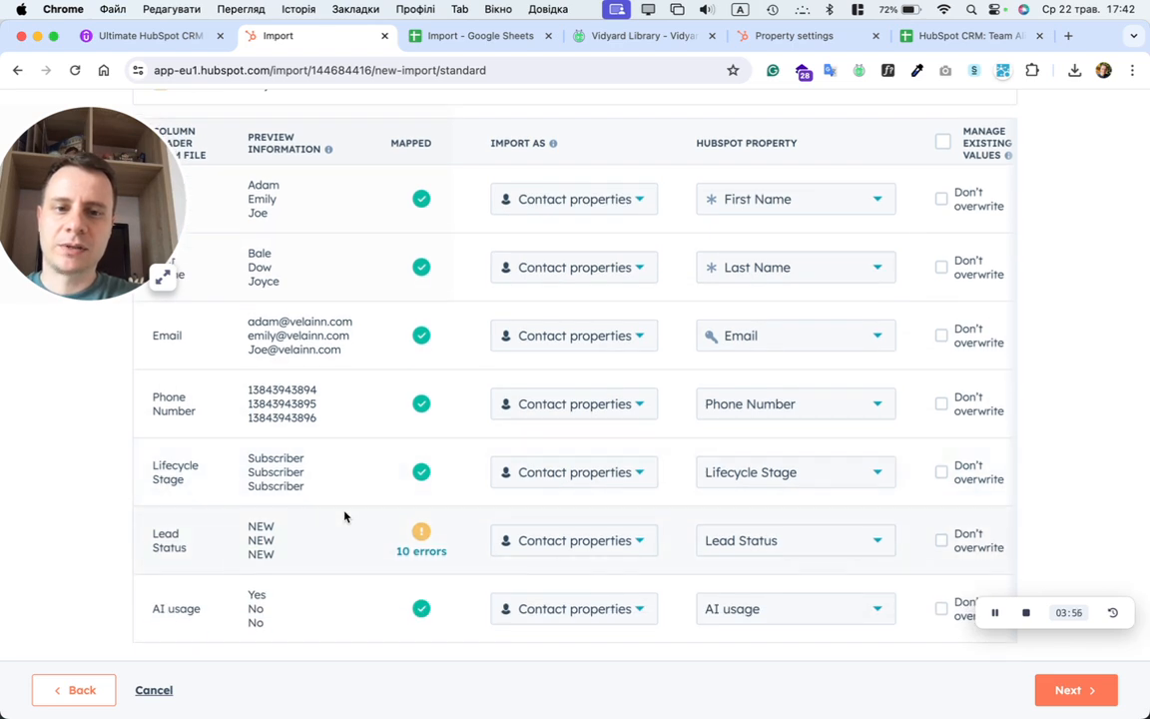
{"action": "scroll", "coordinate": [344, 516], "scroll_direction": "down", "scroll_amount": 1}
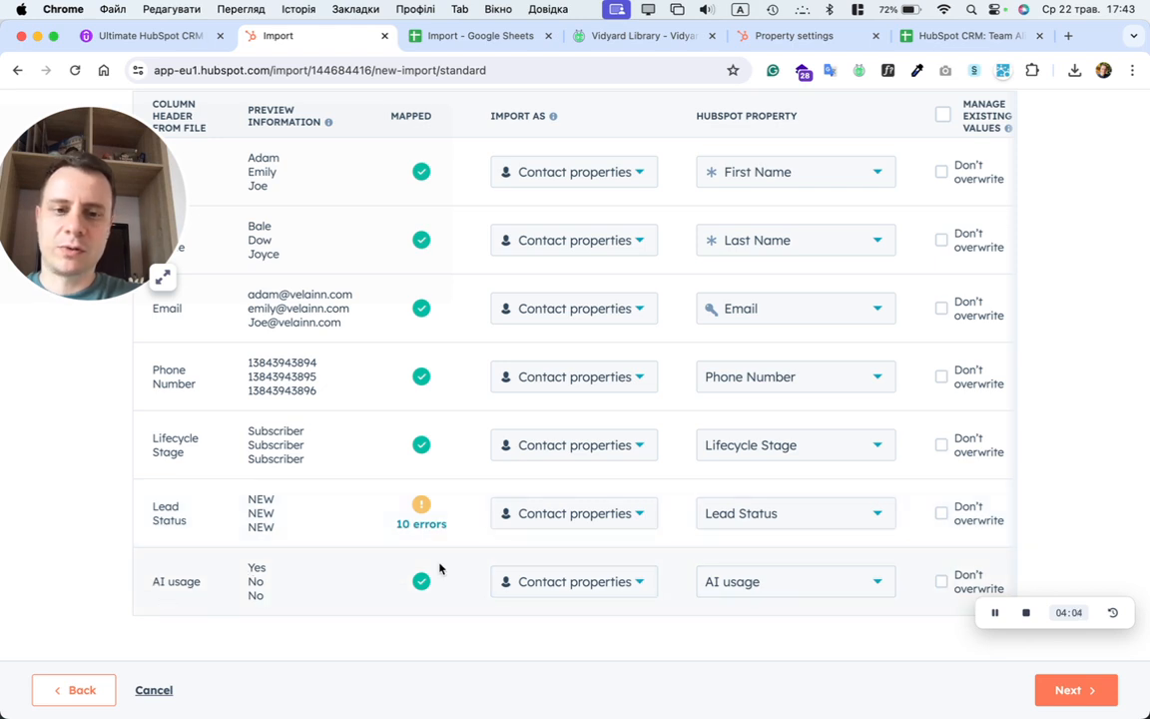
{"action": "mouse_move", "coordinate": [723, 596]}
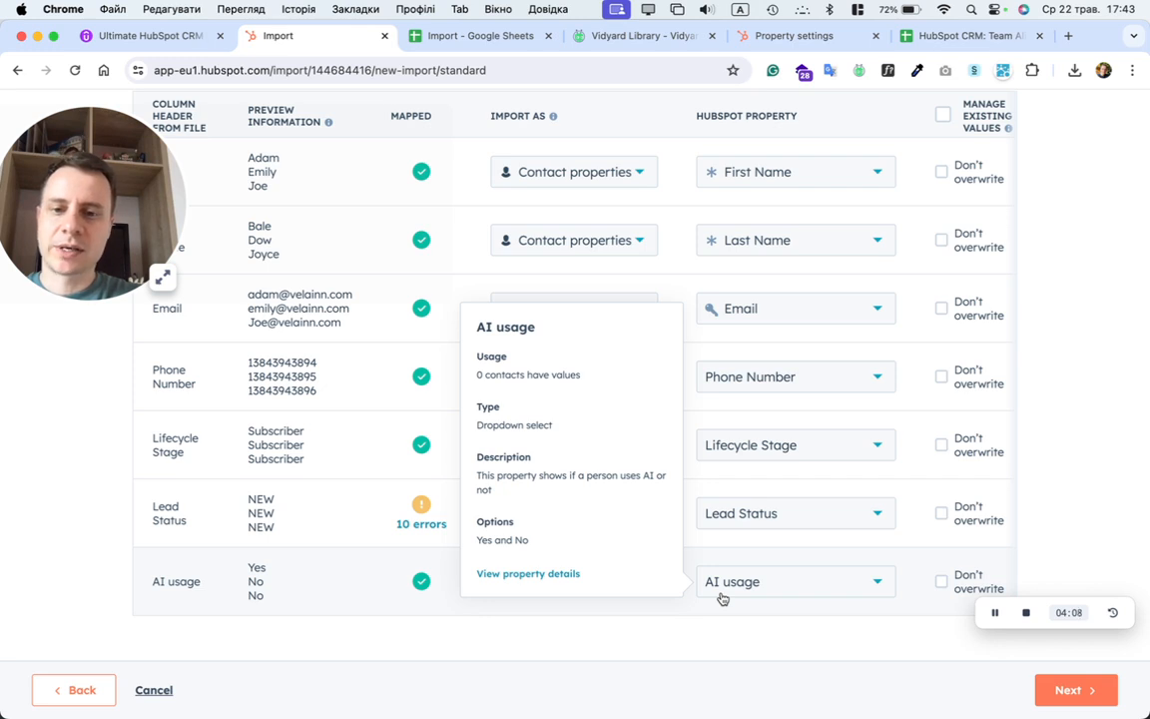
{"action": "scroll", "coordinate": [341, 485], "scroll_direction": "up", "scroll_amount": 3}
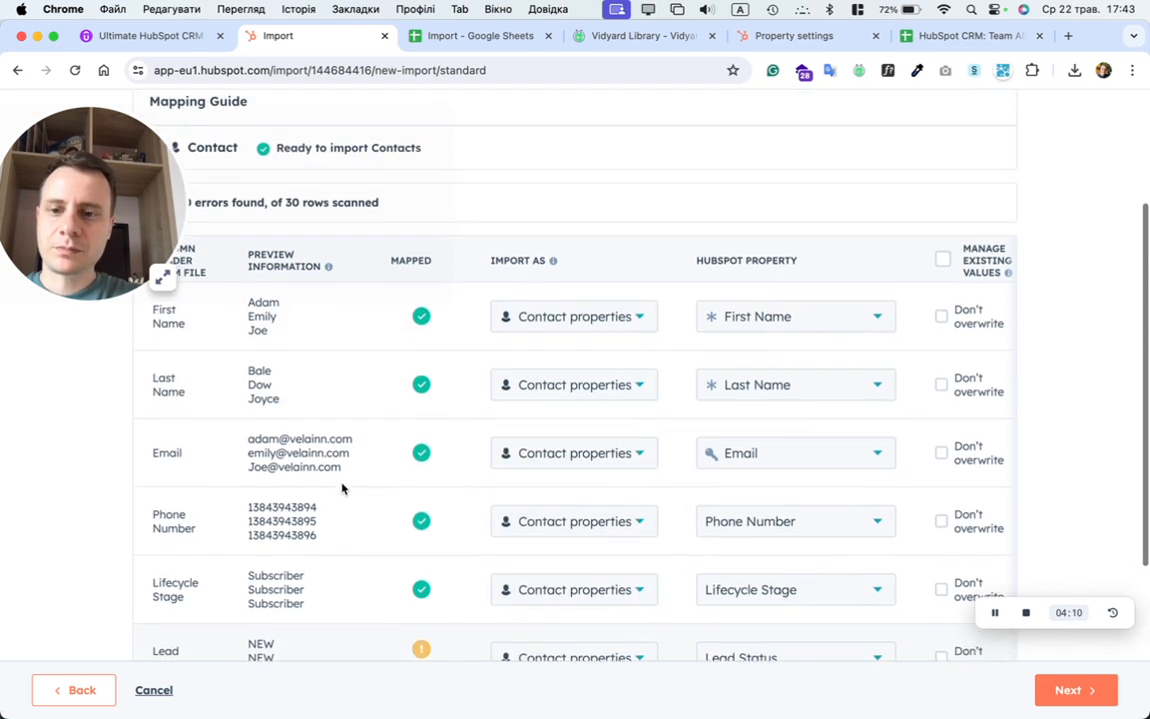
{"action": "scroll", "coordinate": [341, 487], "scroll_direction": "up", "scroll_amount": 1}
{"action": "scroll", "coordinate": [341, 487], "scroll_direction": "up", "scroll_amount": 2}
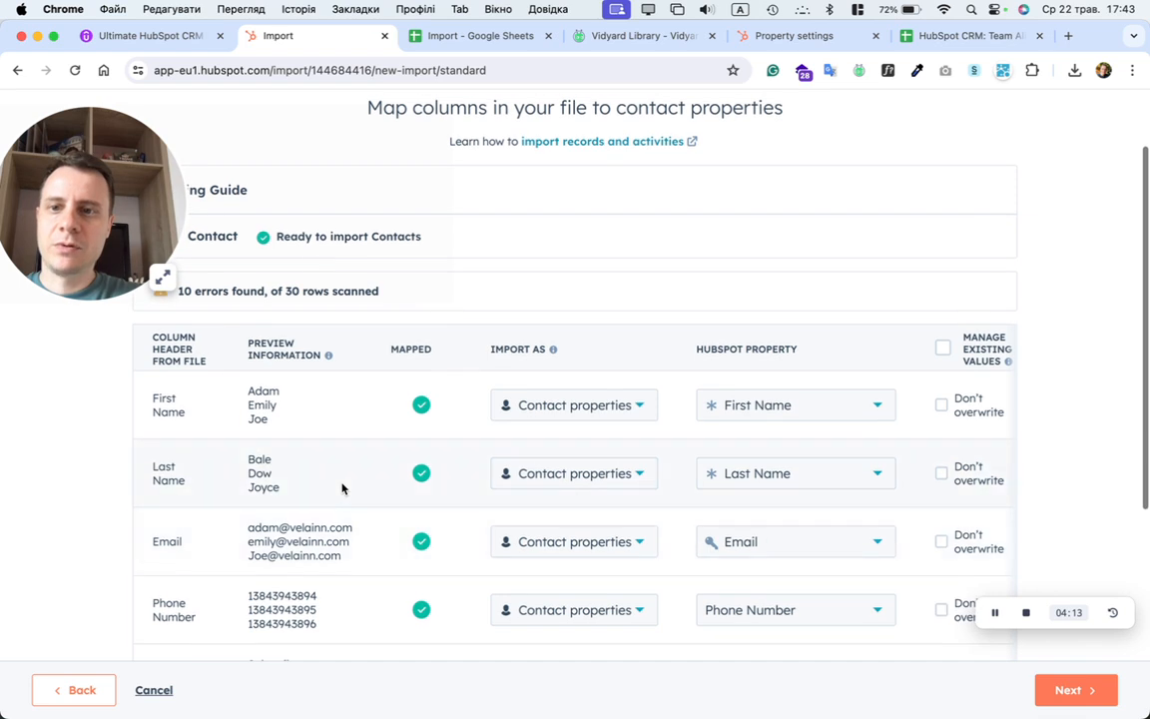
Step: Expand the Contact section of the Mapping Guide and review the properties required to create and update contacts
{"action": "left_click_drag", "start_coordinate": [152, 188], "coordinate": [159, 455]}
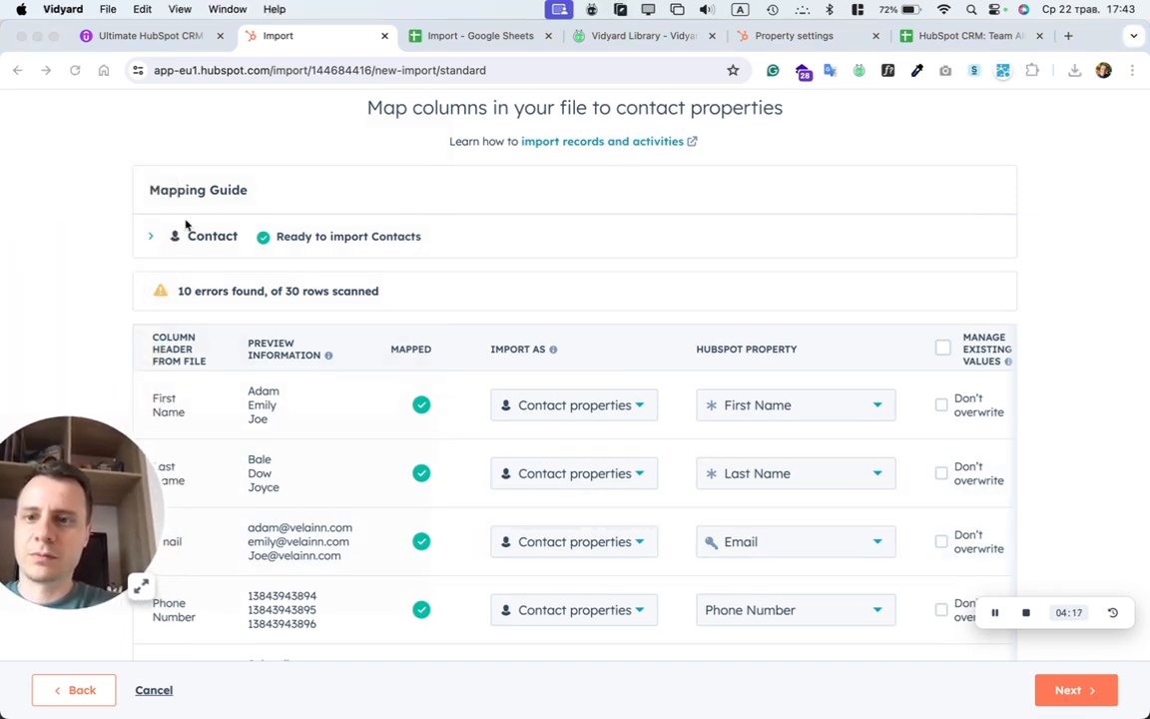
{"action": "left_click", "coordinate": [149, 237]}
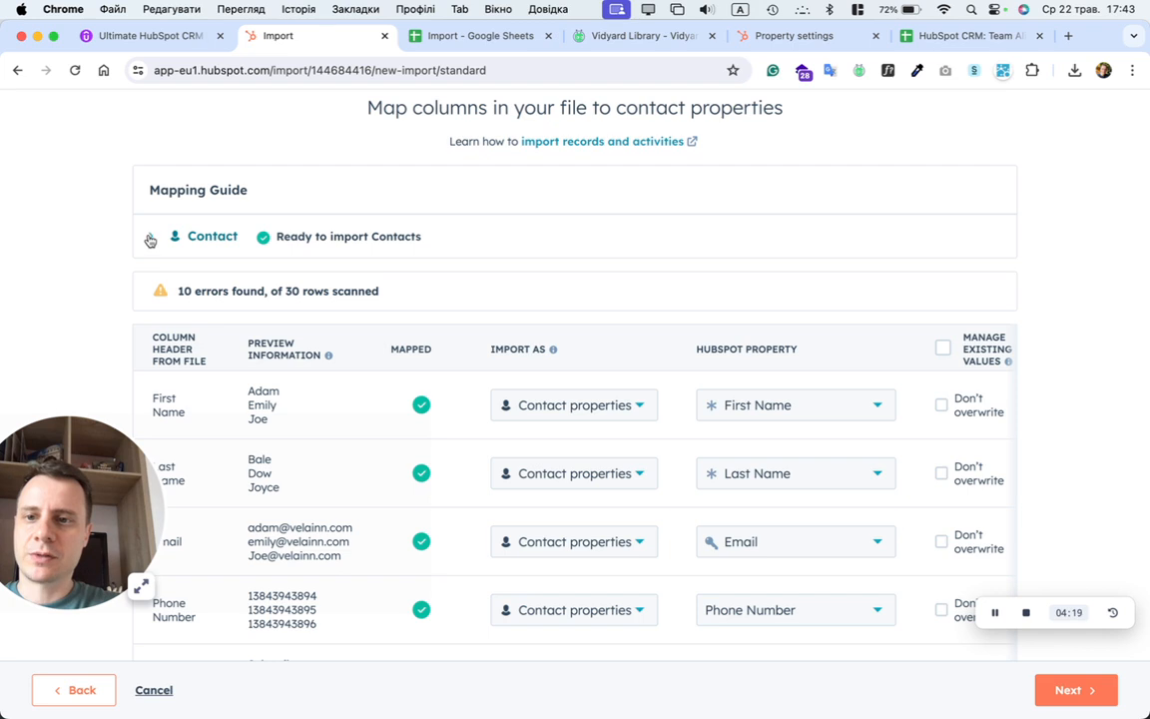
{"action": "left_click", "coordinate": [149, 238]}
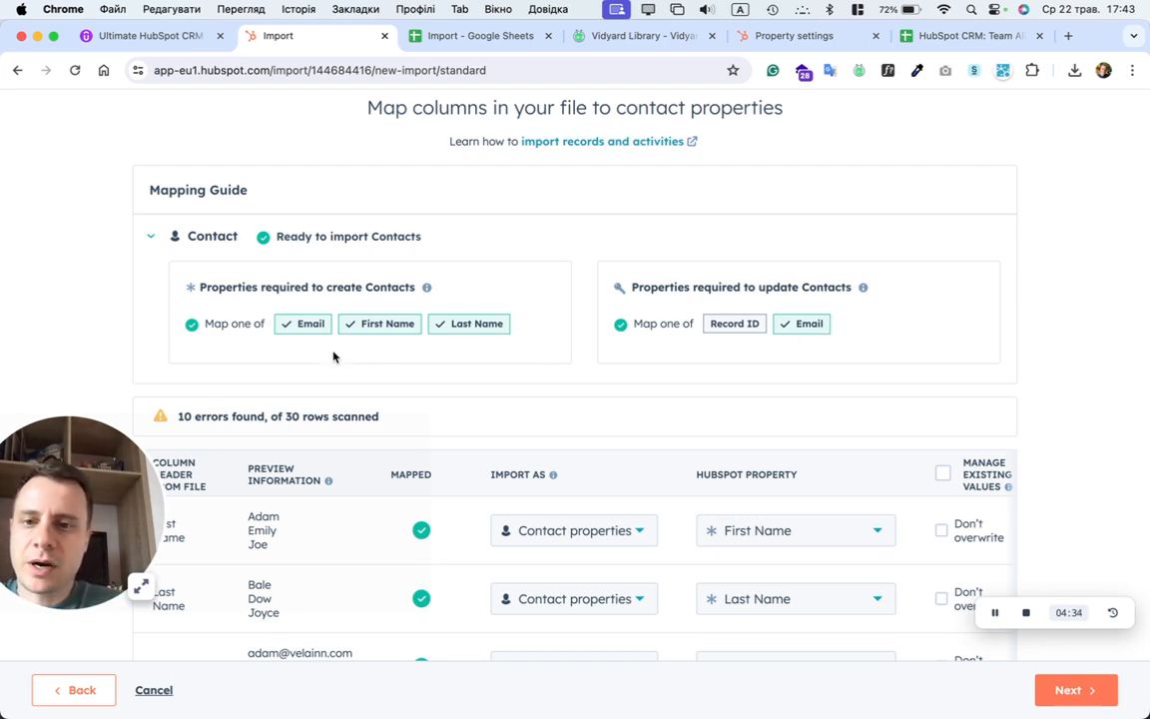
{"action": "scroll", "coordinate": [334, 356], "scroll_direction": "down", "scroll_amount": 1}
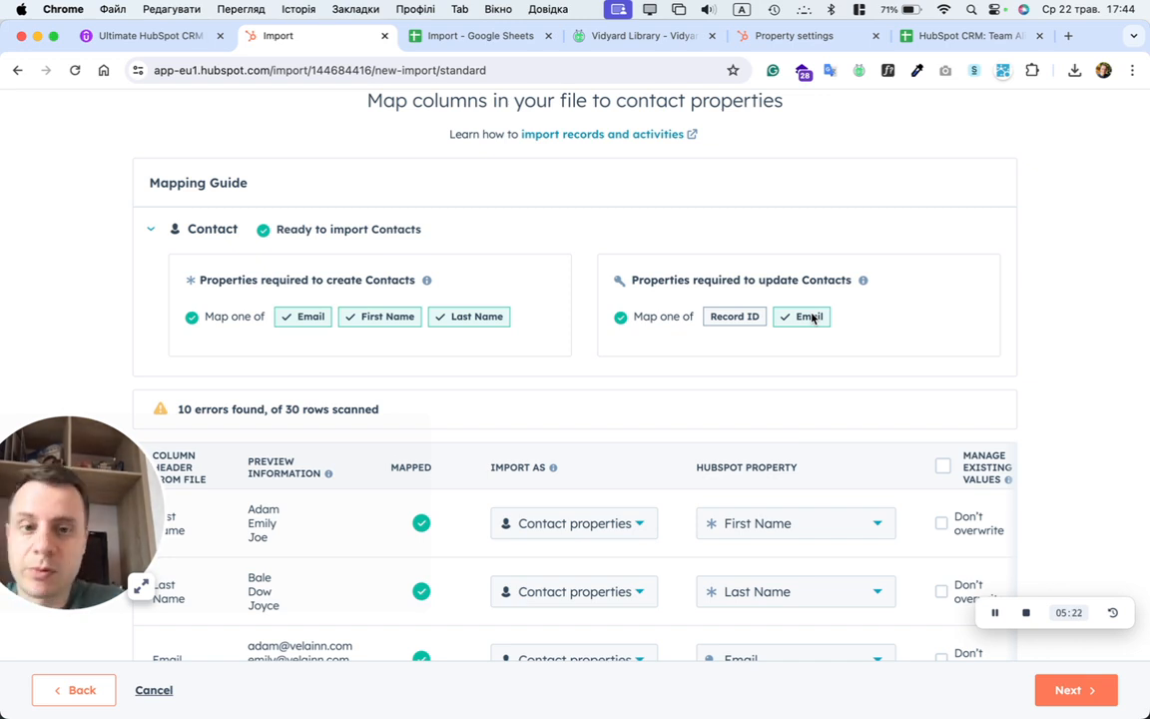
Step: Open the import errors of the Lead Status column and view the existing options offered for the unmatched IN PRORRESS value
{"action": "scroll", "coordinate": [711, 403], "scroll_direction": "down", "scroll_amount": 3}
{"action": "scroll", "coordinate": [711, 403], "scroll_direction": "down", "scroll_amount": 4}
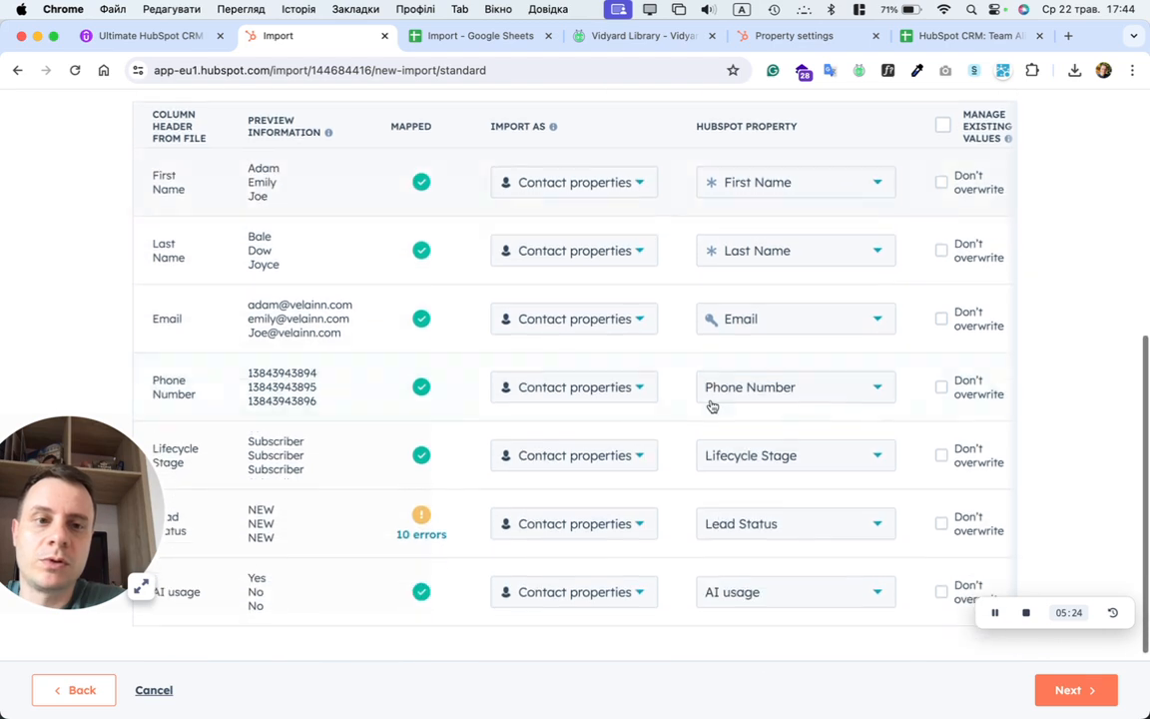
{"action": "left_click", "coordinate": [428, 529]}
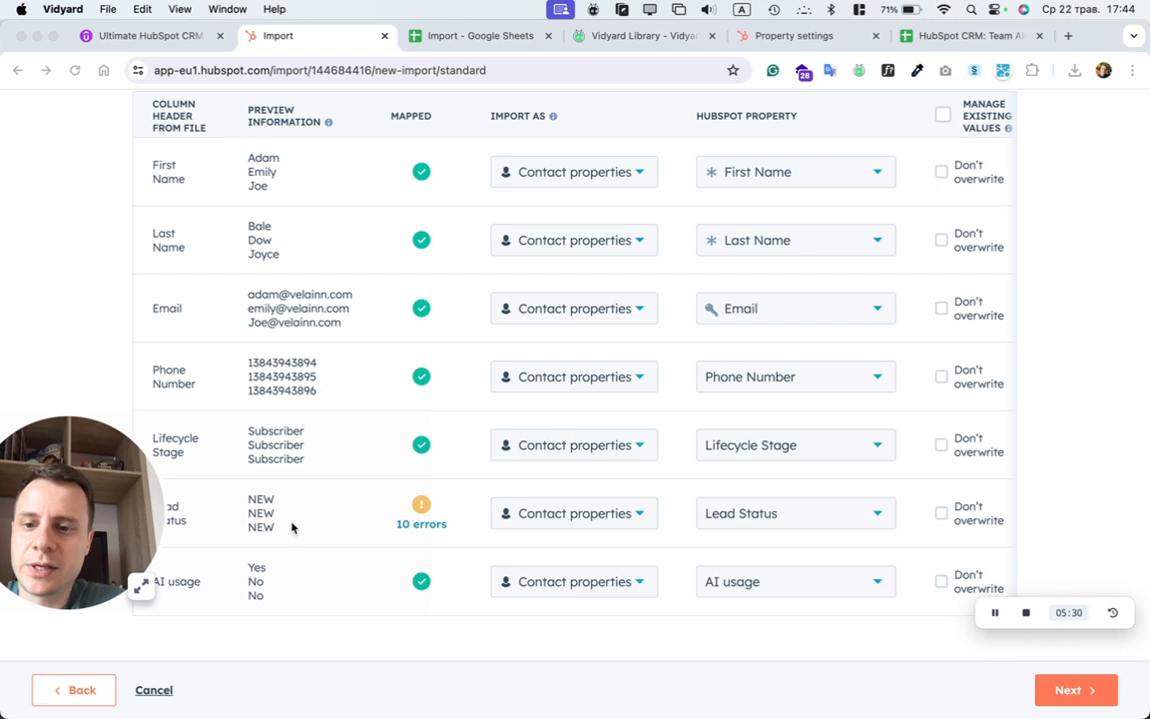
{"action": "left_click", "coordinate": [430, 529]}
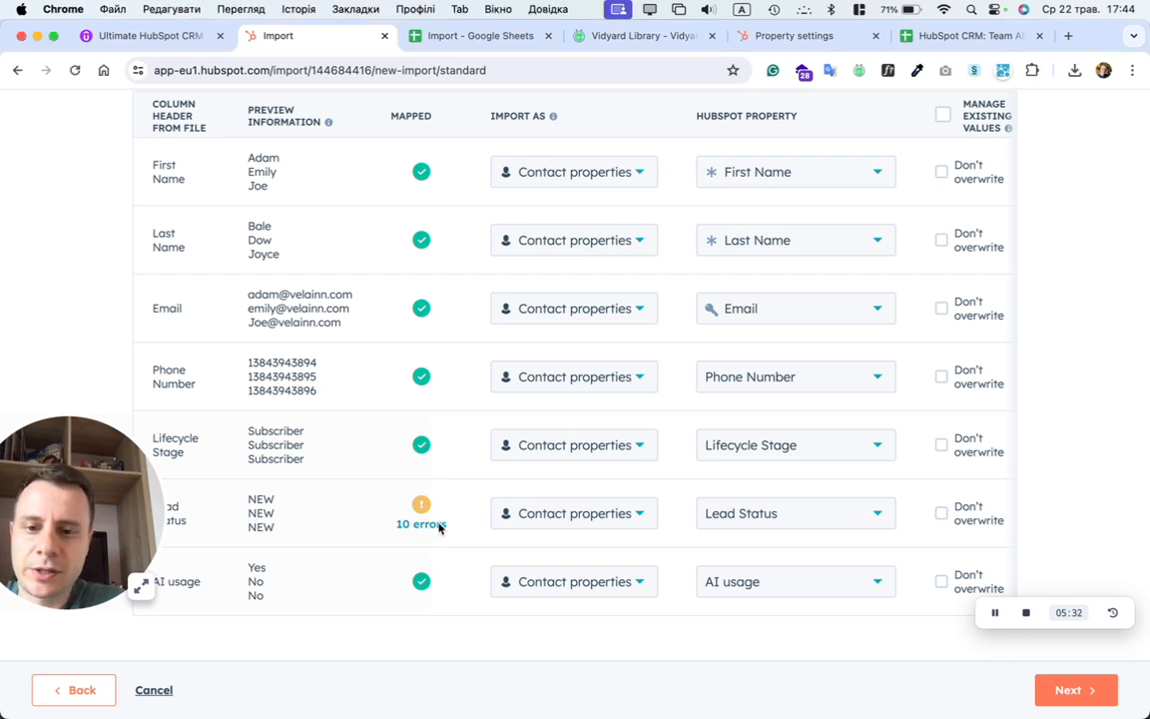
{"action": "left_click", "coordinate": [433, 526]}
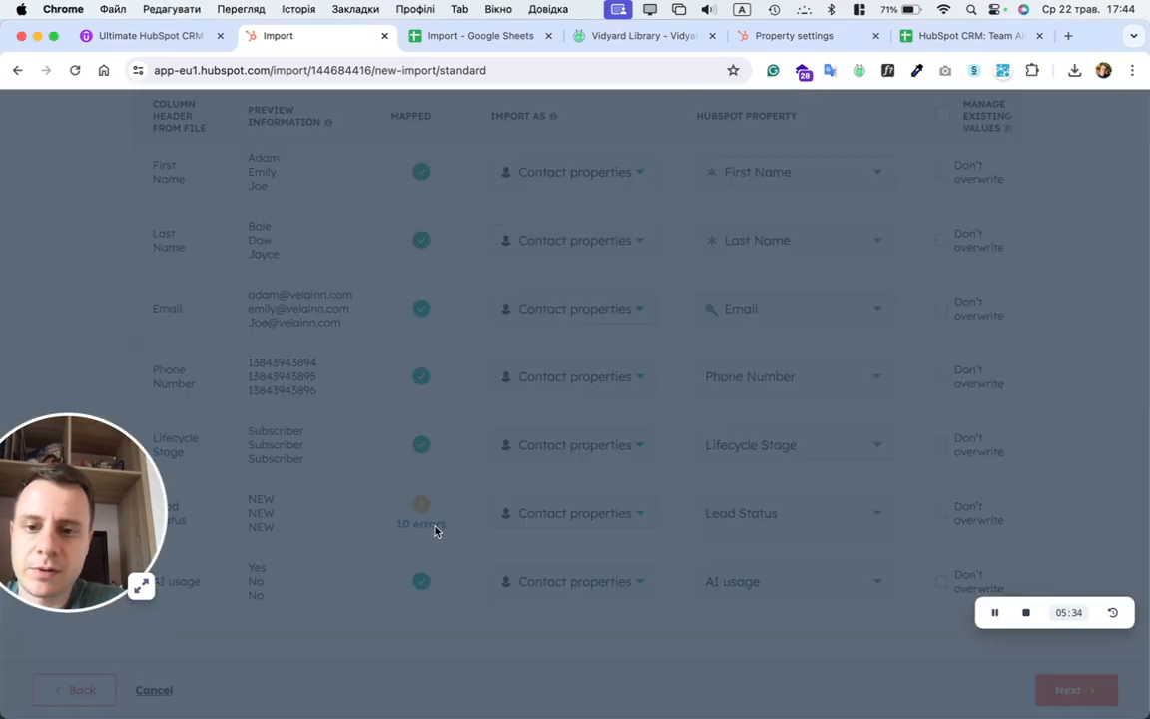
{"action": "scroll", "coordinate": [836, 438], "scroll_direction": "down", "scroll_amount": 1}
{"action": "scroll", "coordinate": [836, 435], "scroll_direction": "up", "scroll_amount": 1}
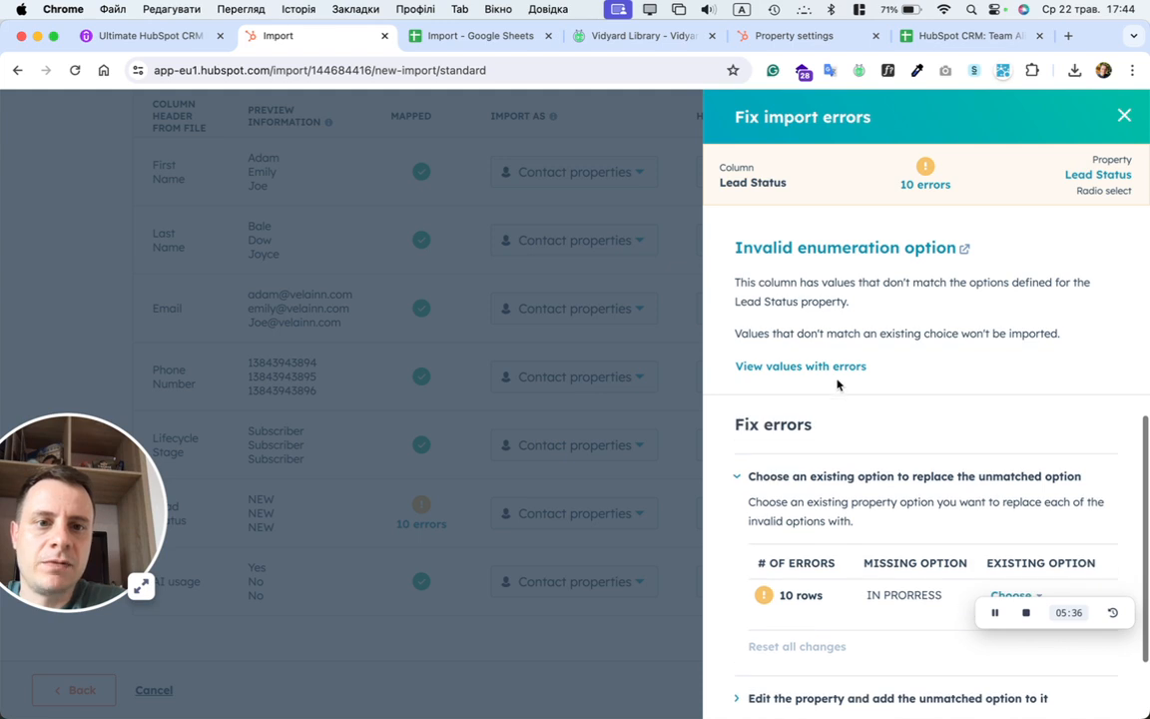
{"action": "scroll", "coordinate": [890, 462], "scroll_direction": "down", "scroll_amount": 2}
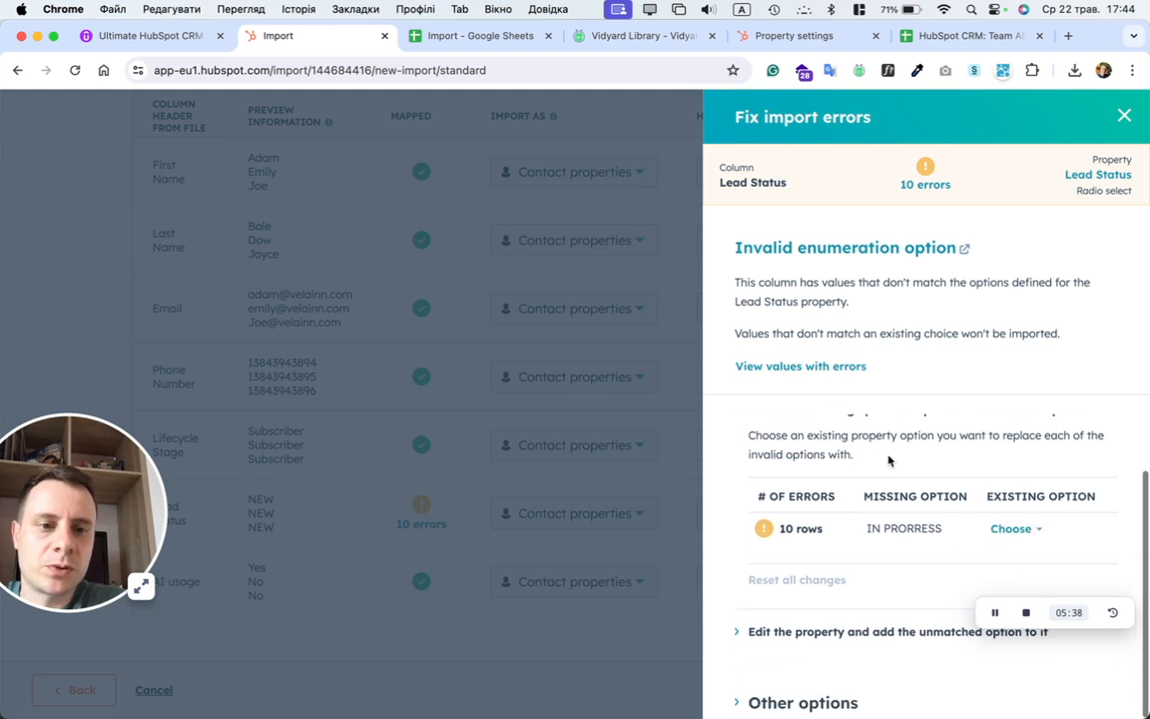
{"action": "left_click", "coordinate": [1011, 528]}
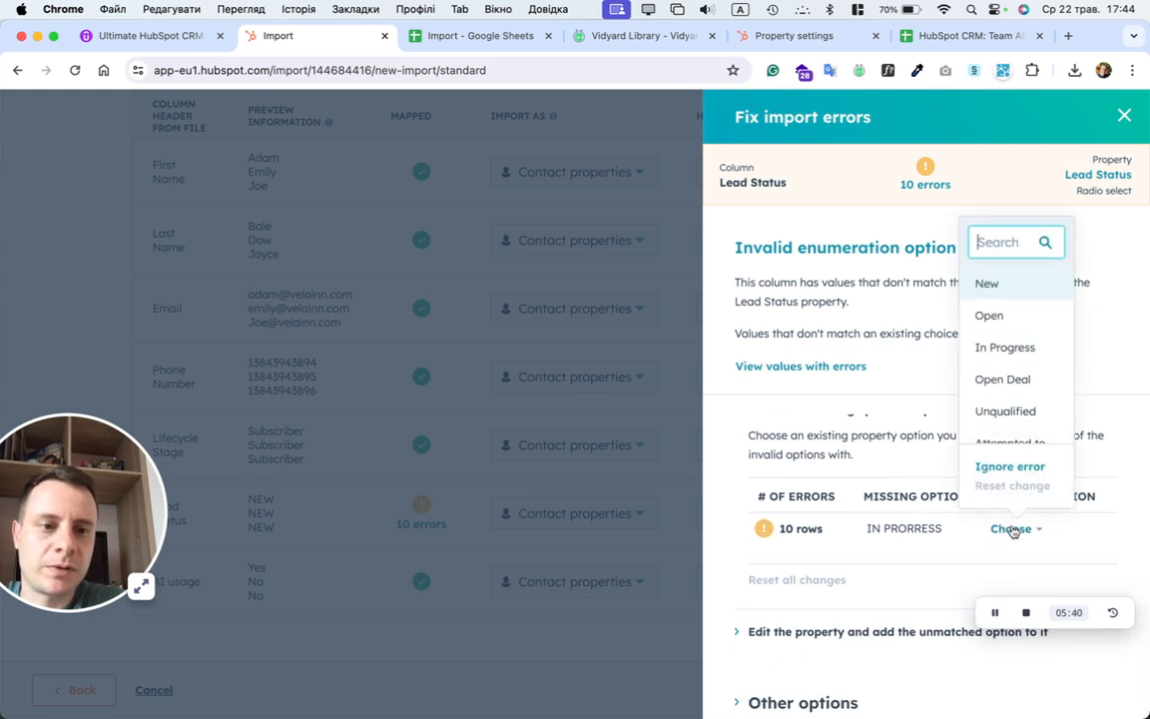
{"action": "left_click", "coordinate": [917, 475]}
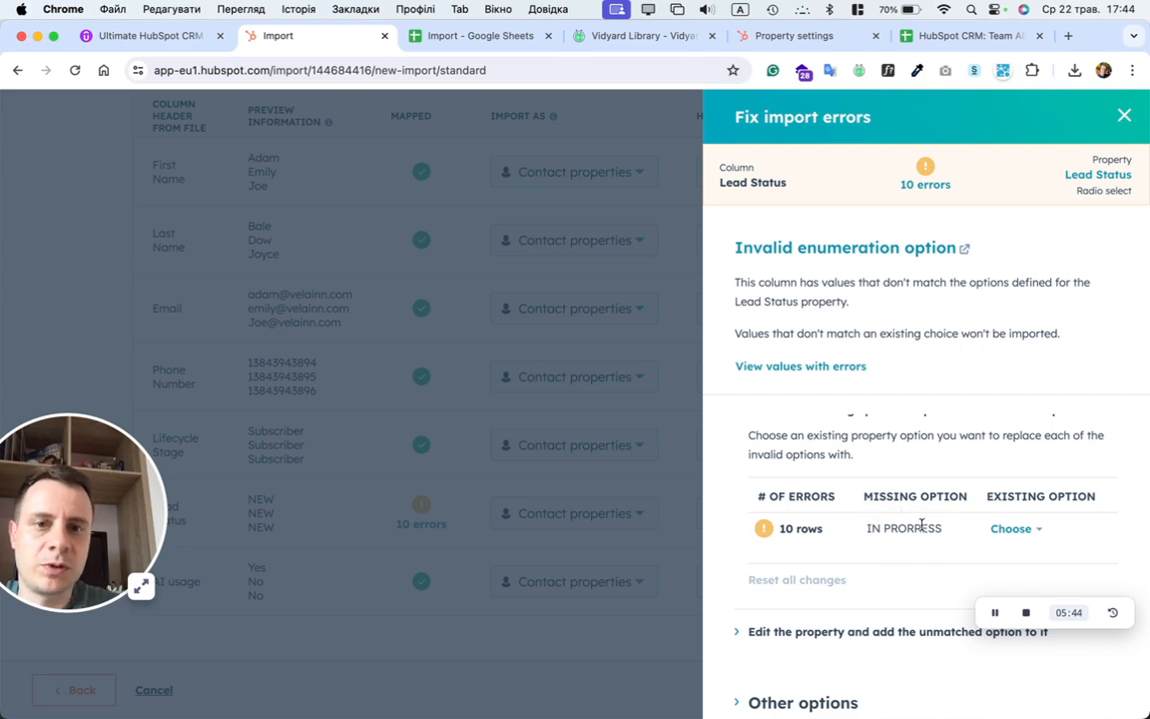
Step: Check the IN PRORRESS entries under Lead Status in the Google Sheets Import spreadsheet and return to the HubSpot import
{"action": "left_click", "coordinate": [487, 40]}
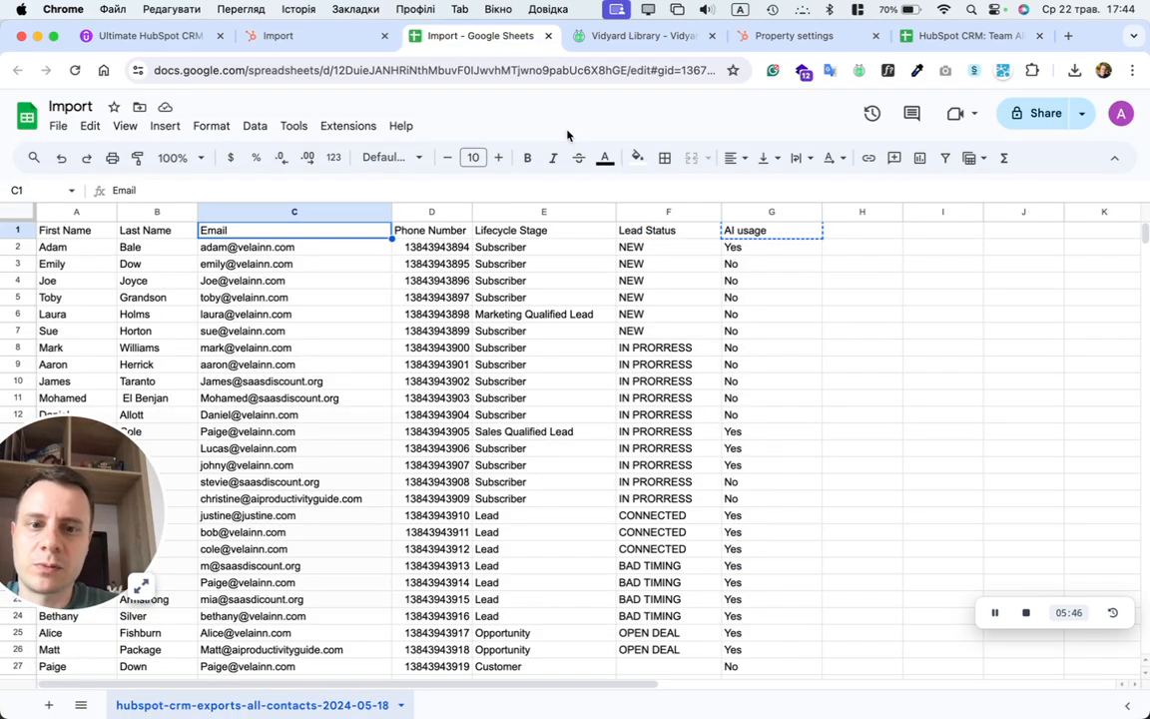
{"action": "left_click", "coordinate": [654, 381]}
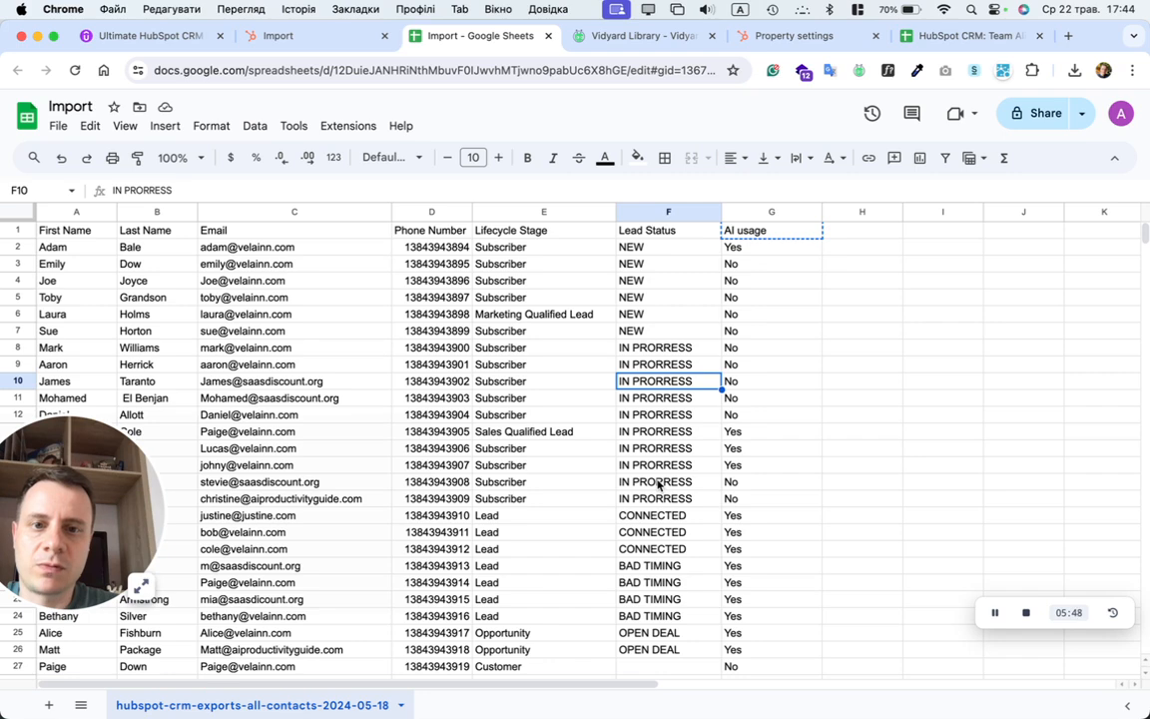
{"action": "left_click", "coordinate": [301, 34]}
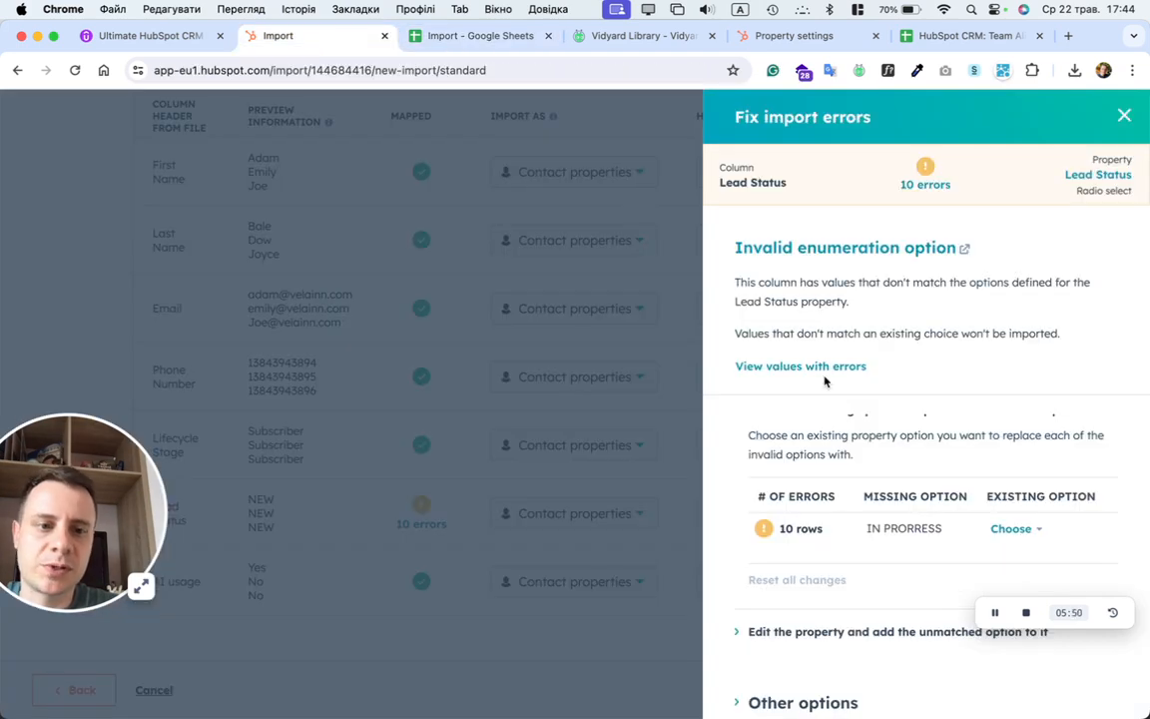
Step: Replace the unmatched IN PRORRESS lead status with the existing option In Progress and close the import error fixes
{"action": "left_click", "coordinate": [1013, 528]}
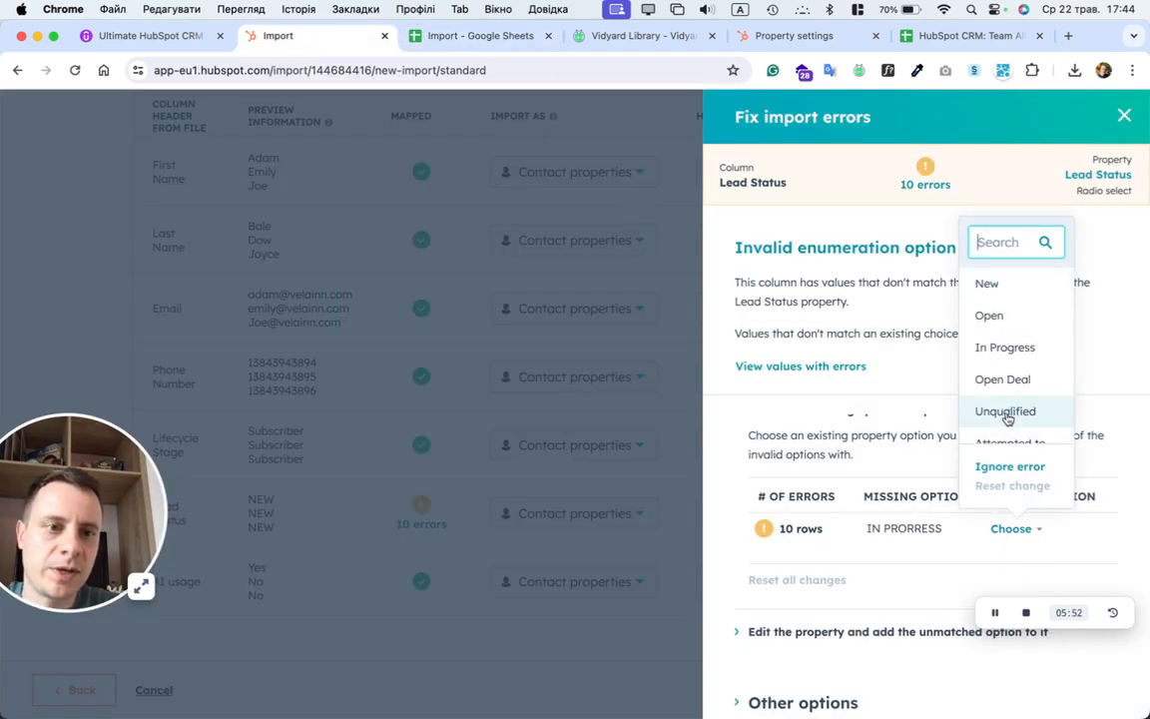
{"action": "left_click", "coordinate": [1005, 347]}
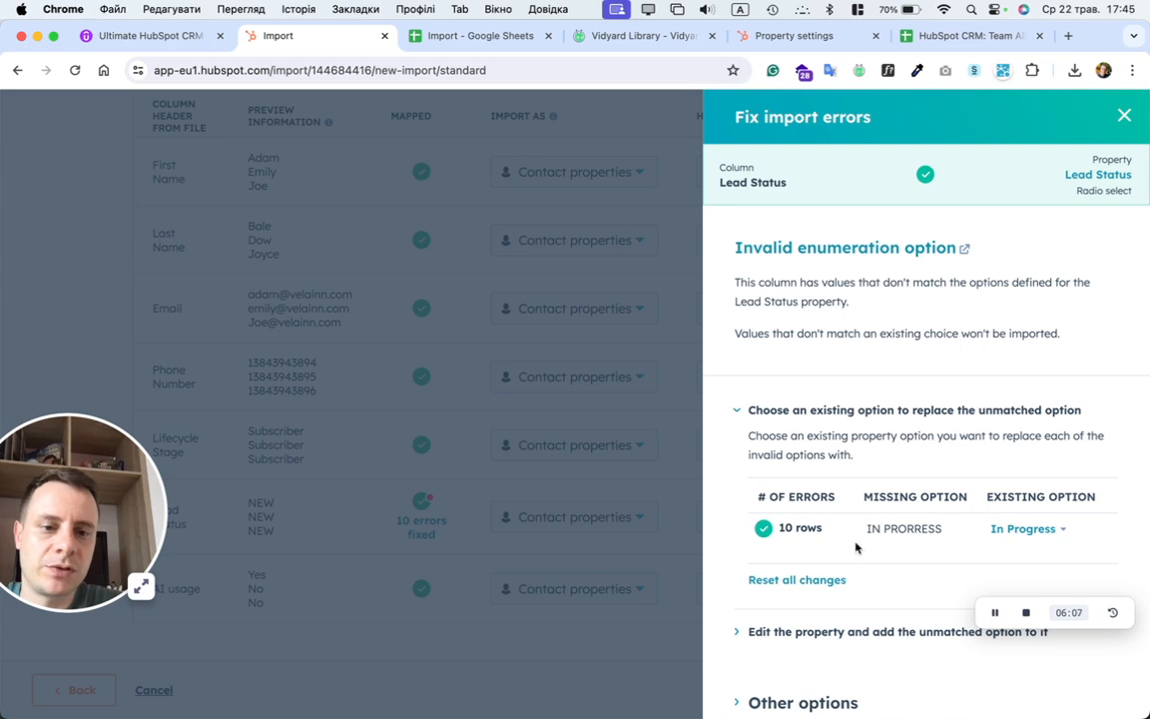
{"action": "left_click", "coordinate": [1122, 120]}
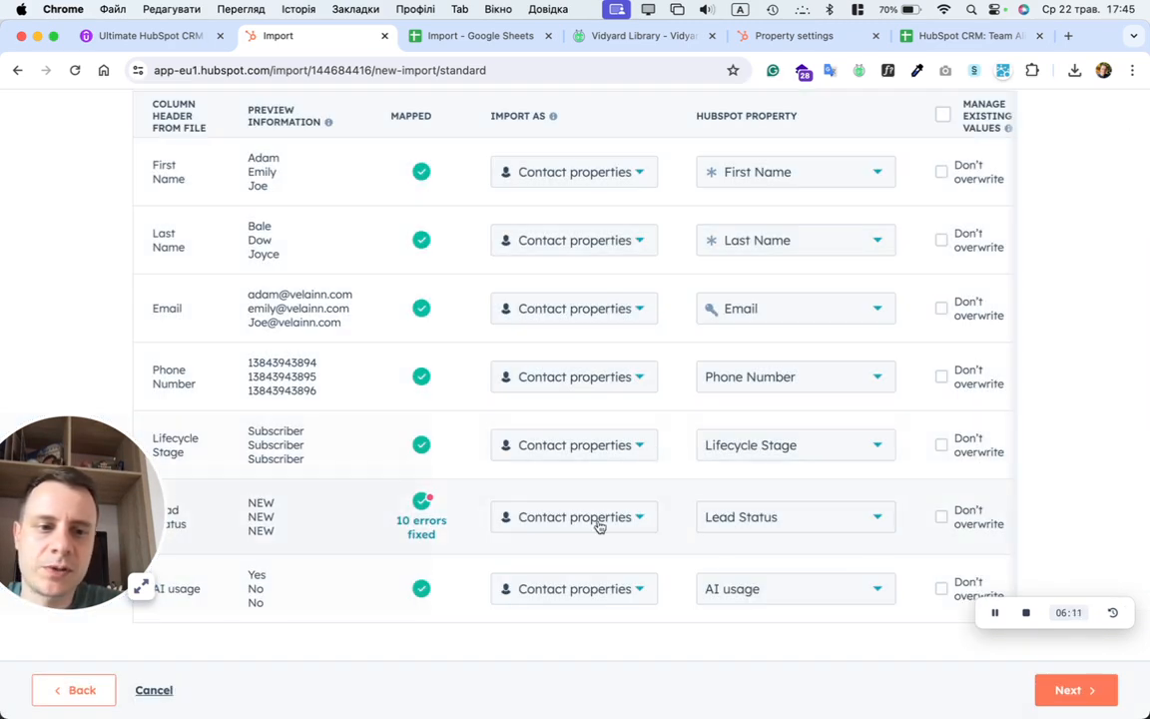
Step: Review the Don't overwrite options of the mapped columns, leave them all unchecked, and continue to the final import details
{"action": "scroll", "coordinate": [881, 445], "scroll_direction": "up", "scroll_amount": 1}
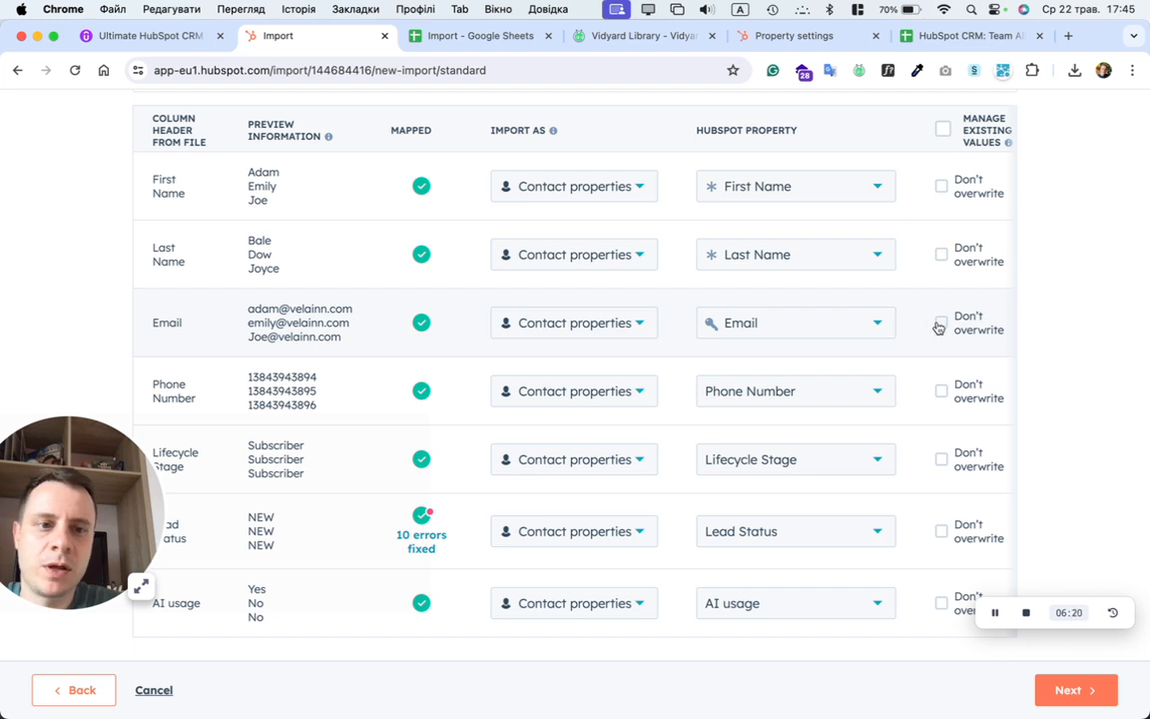
{"action": "mouse_move", "coordinate": [861, 331]}
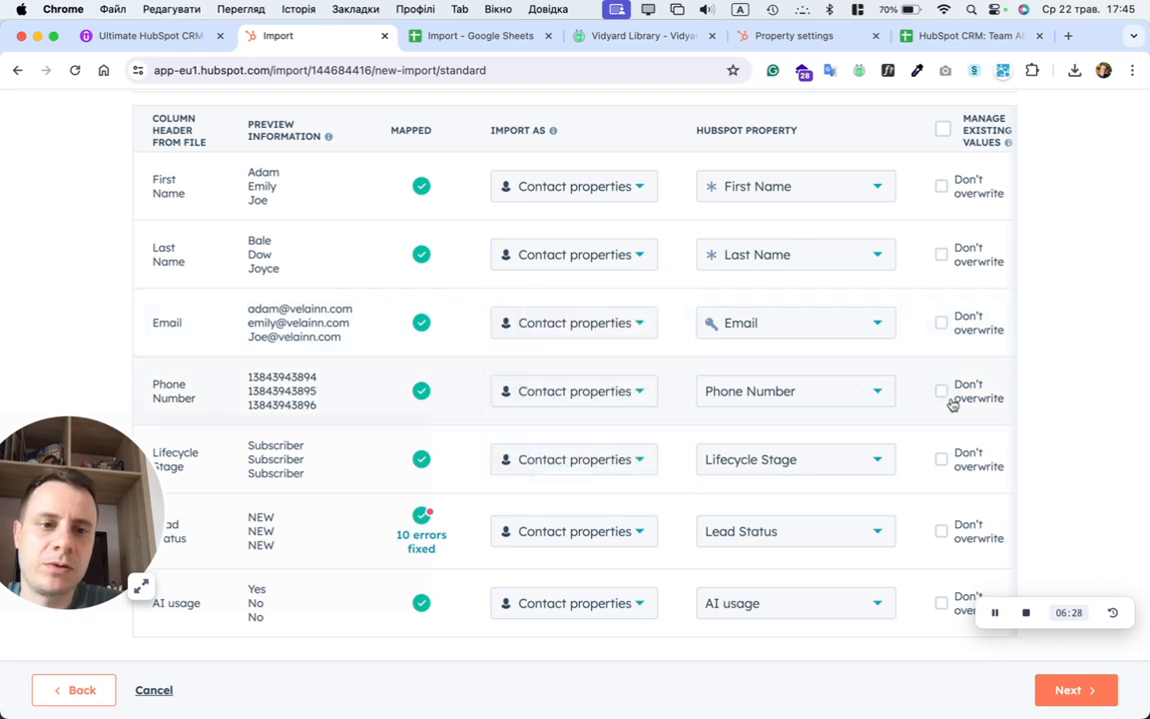
{"action": "scroll", "coordinate": [913, 452], "scroll_direction": "down", "scroll_amount": 1}
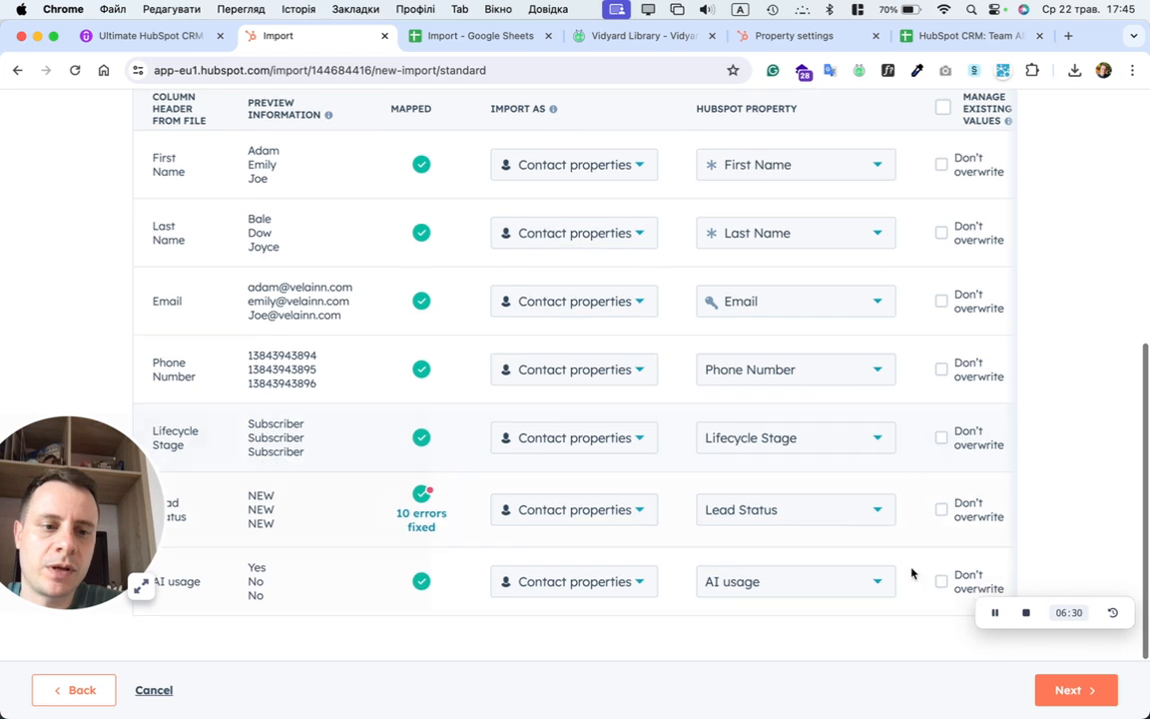
{"action": "left_click", "coordinate": [1048, 696]}
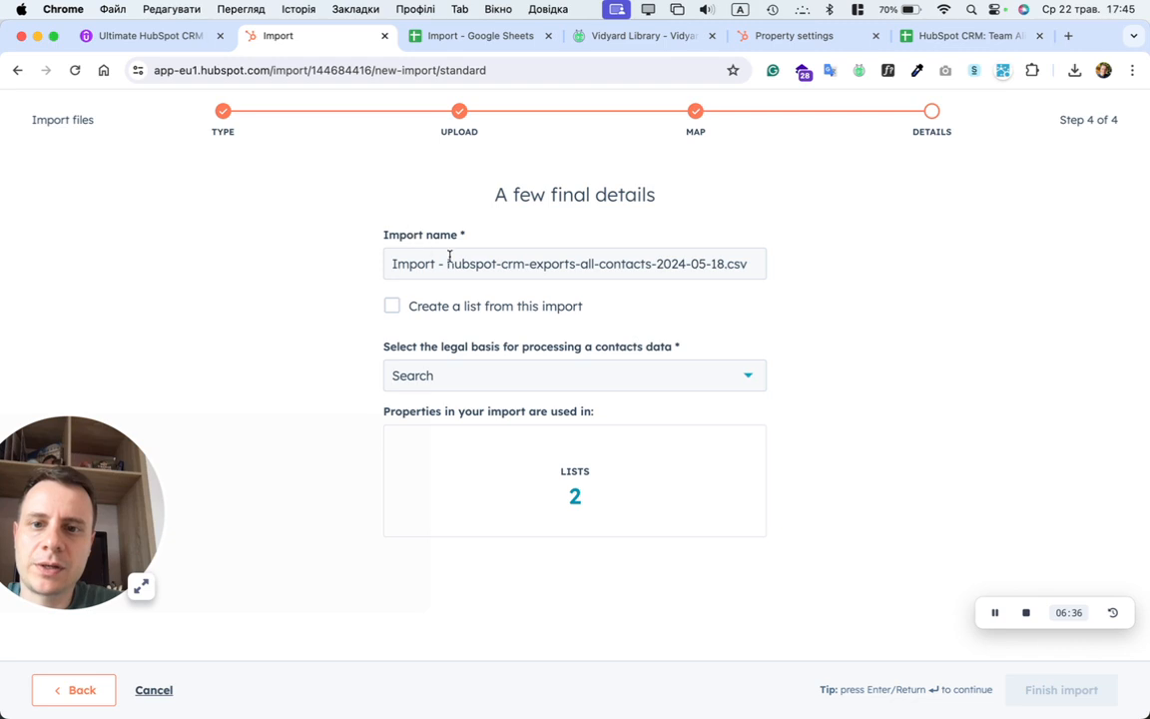
Step: Name the import "Import - 1" and enable creating a list from this import
{"action": "left_click_drag", "start_coordinate": [446, 261], "coordinate": [845, 261]}
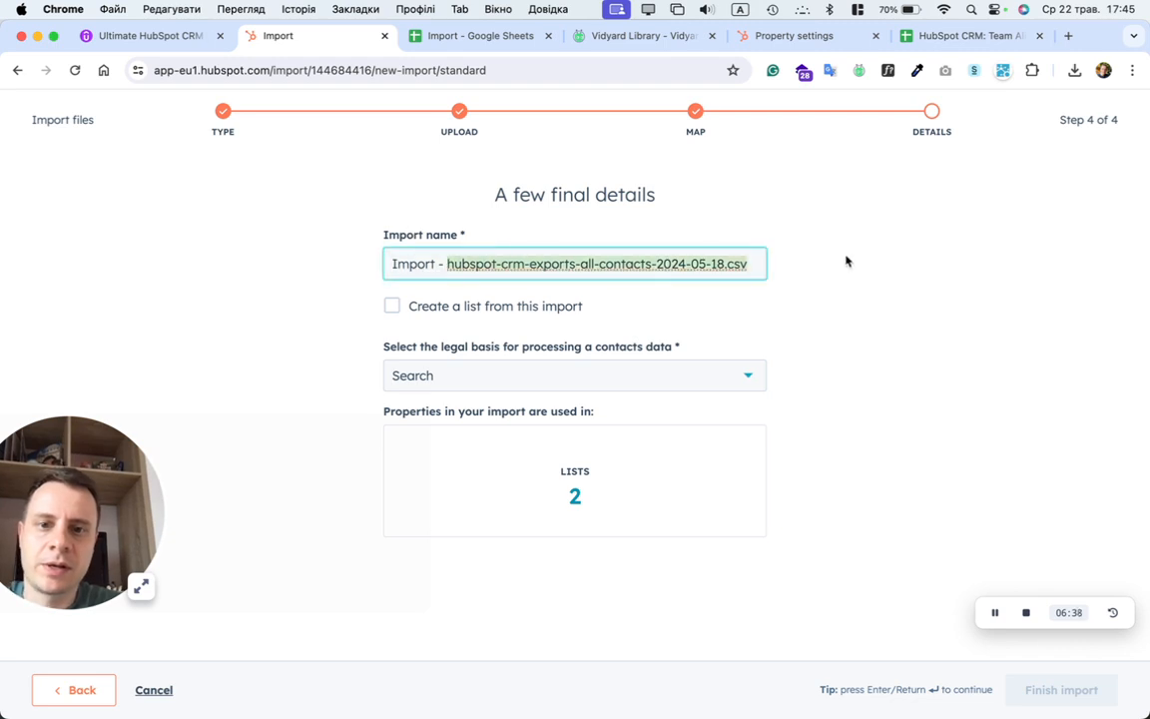
{"action": "key", "text": "BackSpace"}
{"action": "type", "text": "1"}
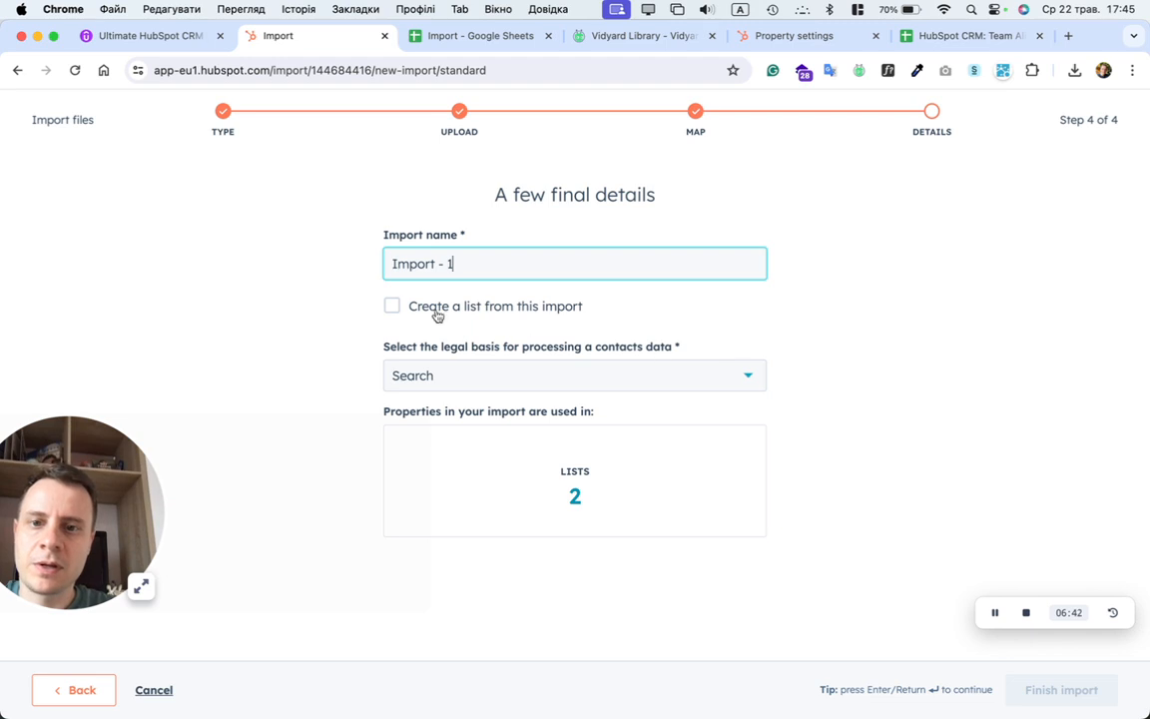
{"action": "left_click", "coordinate": [393, 307]}
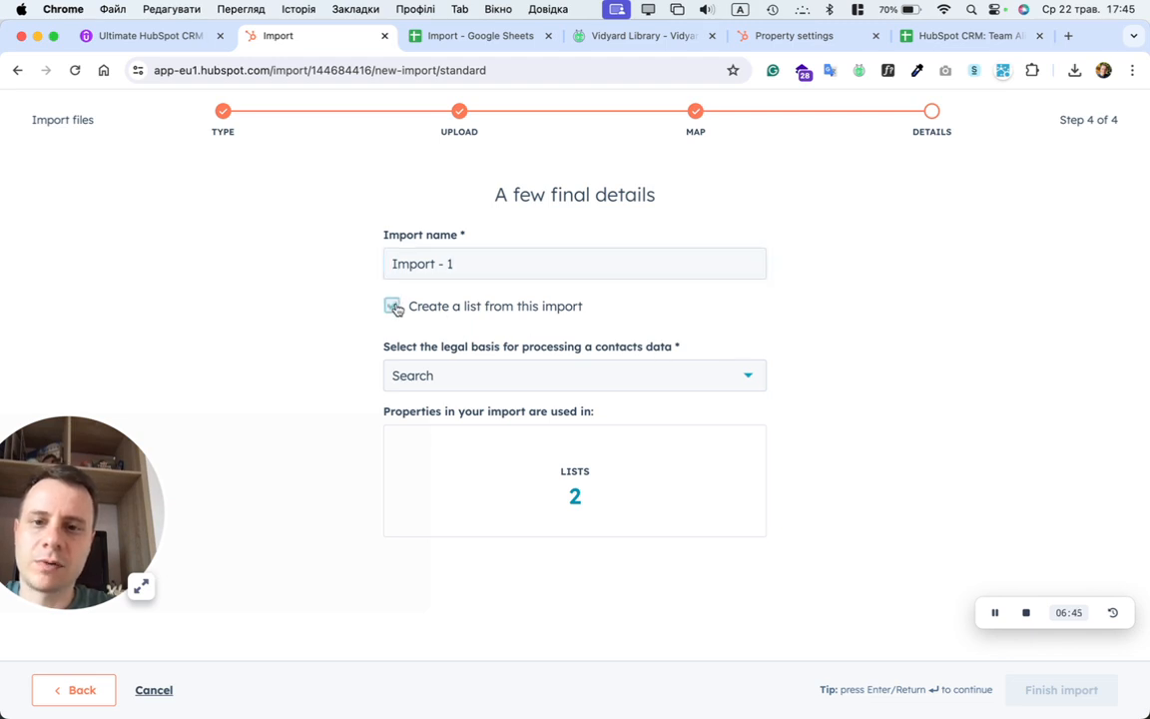
Step: Set the legal basis for processing the contacts' data to Legitimate interest - Lead and finish the import
{"action": "left_click", "coordinate": [502, 376]}
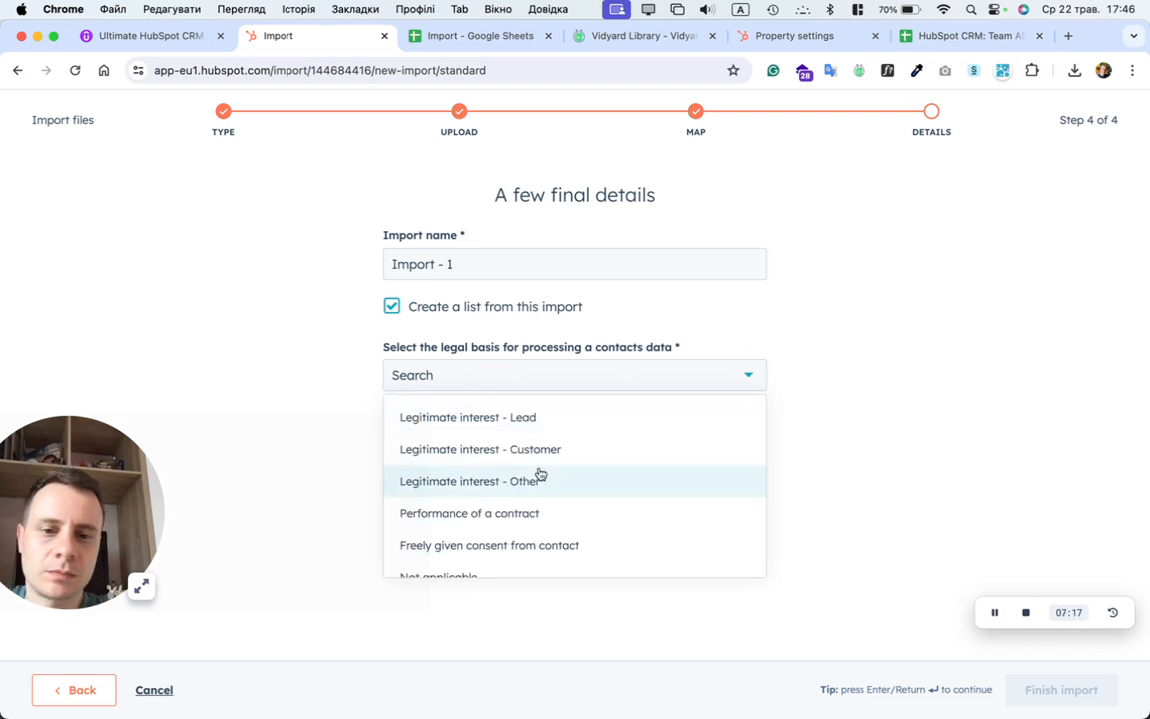
{"action": "left_click", "coordinate": [514, 426]}
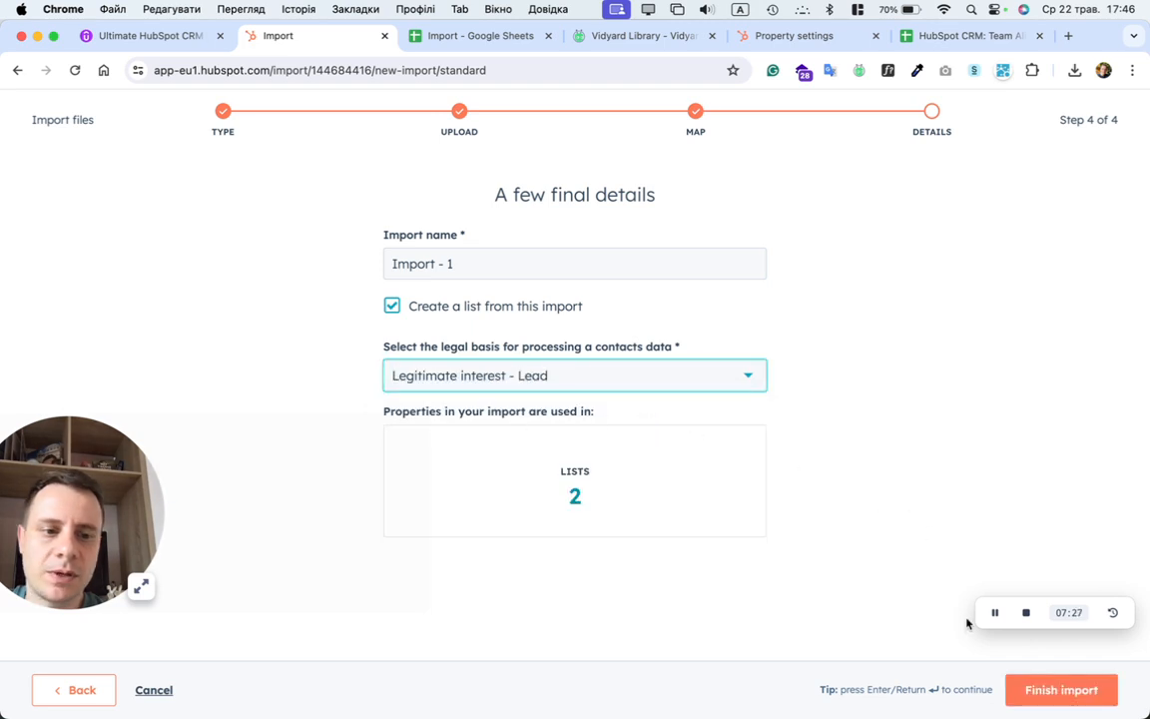
{"action": "left_click", "coordinate": [1041, 691]}
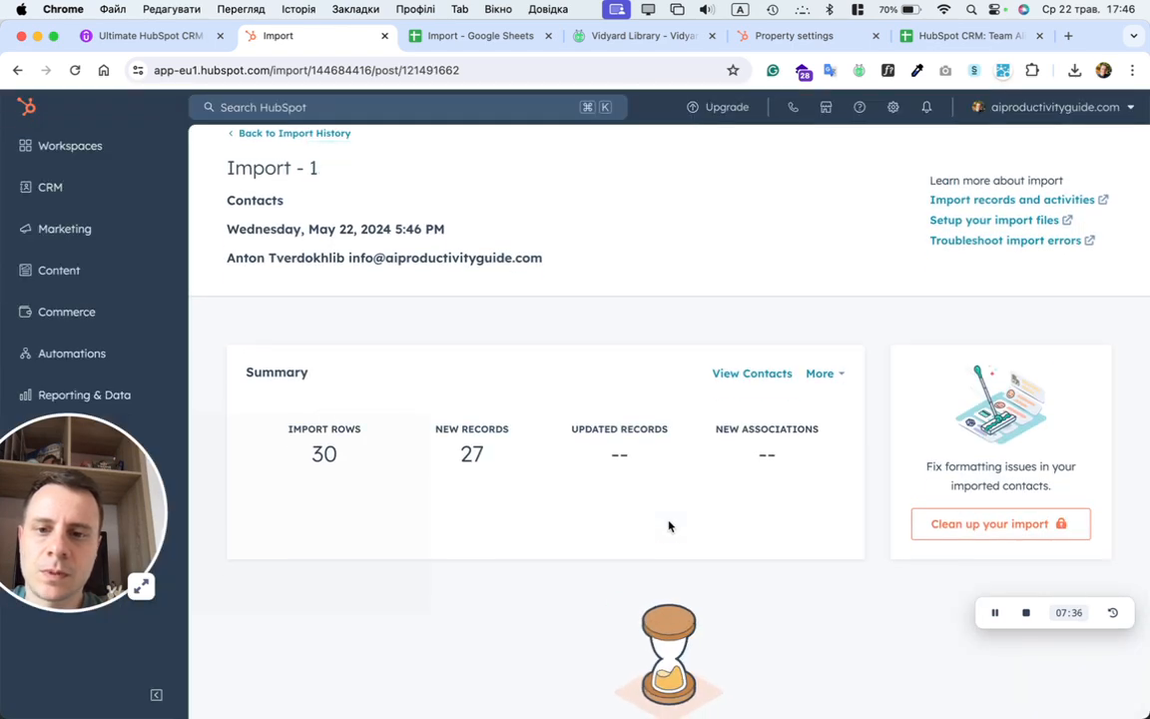
Step: Review the import summary and errors, read the explanation of the Duplicate alternate ID error, and close the help article
{"action": "scroll", "coordinate": [668, 526], "scroll_direction": "down", "scroll_amount": 1}
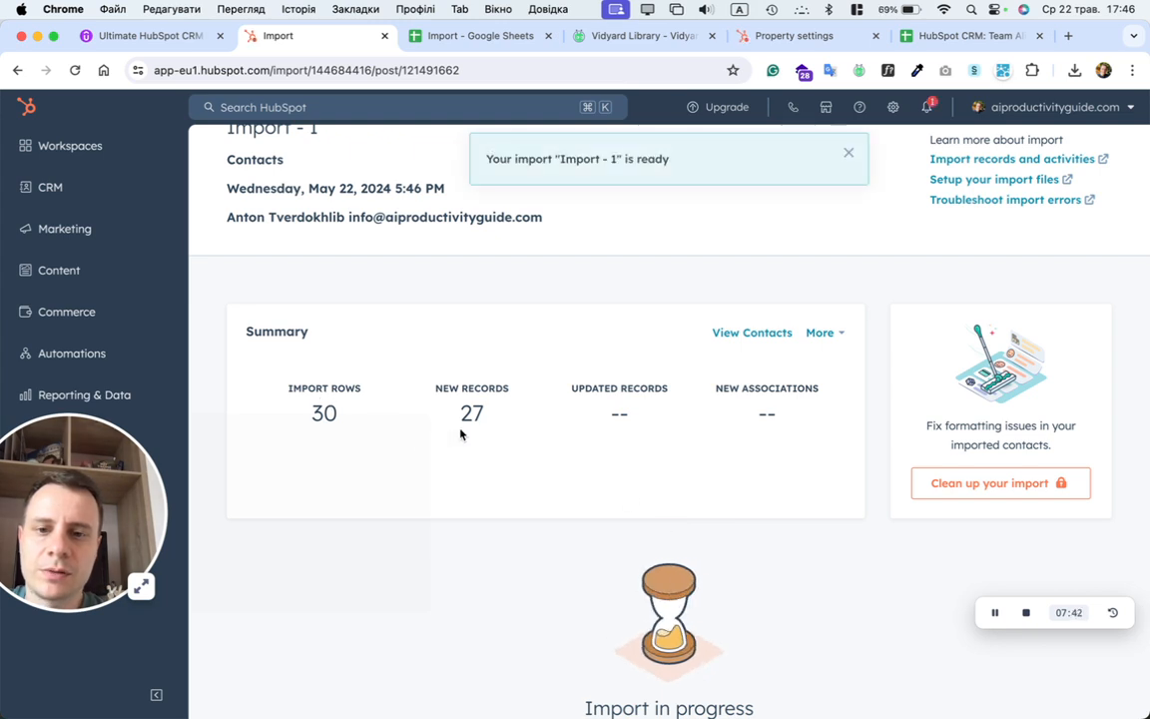
{"action": "scroll", "coordinate": [518, 470], "scroll_direction": "down", "scroll_amount": 1}
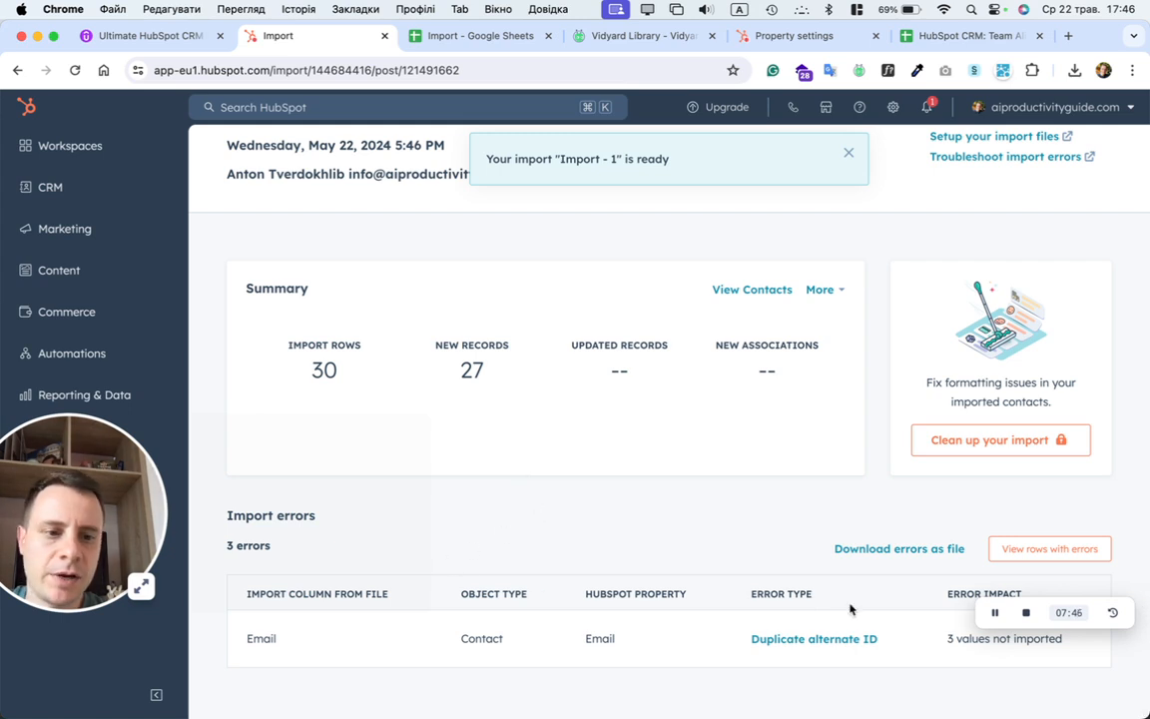
{"action": "left_click_drag", "start_coordinate": [1013, 607], "coordinate": [988, 492]}
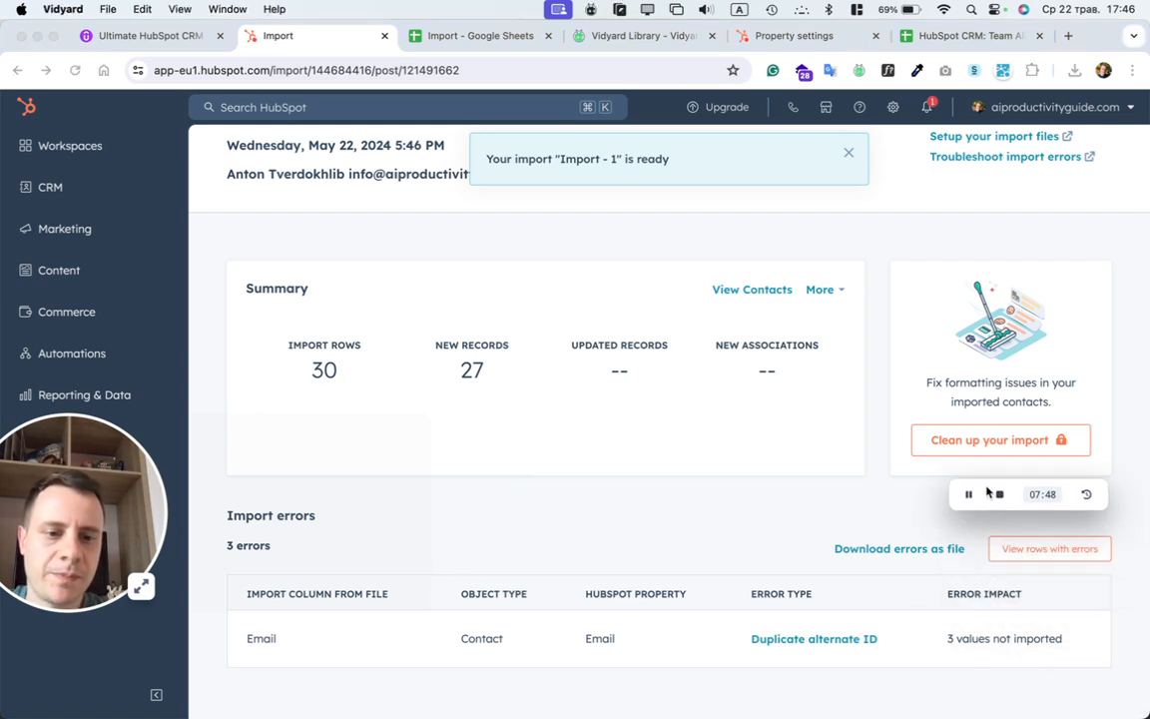
{"action": "left_click", "coordinate": [816, 641]}
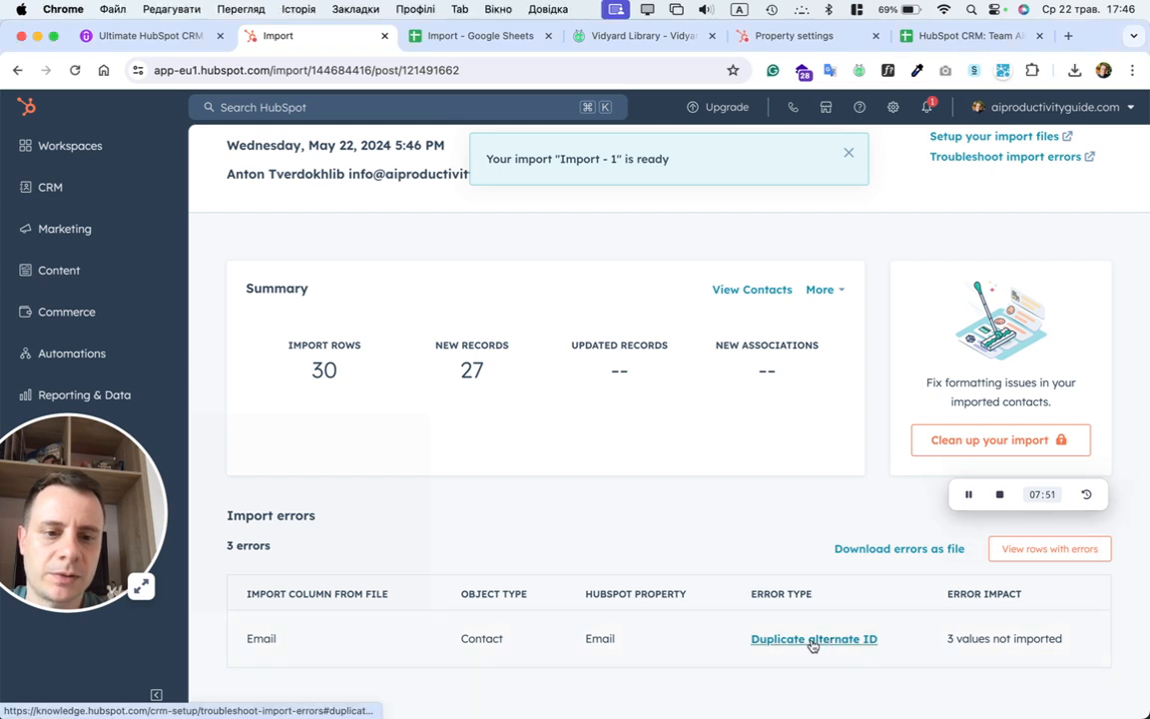
{"action": "left_click", "coordinate": [814, 641]}
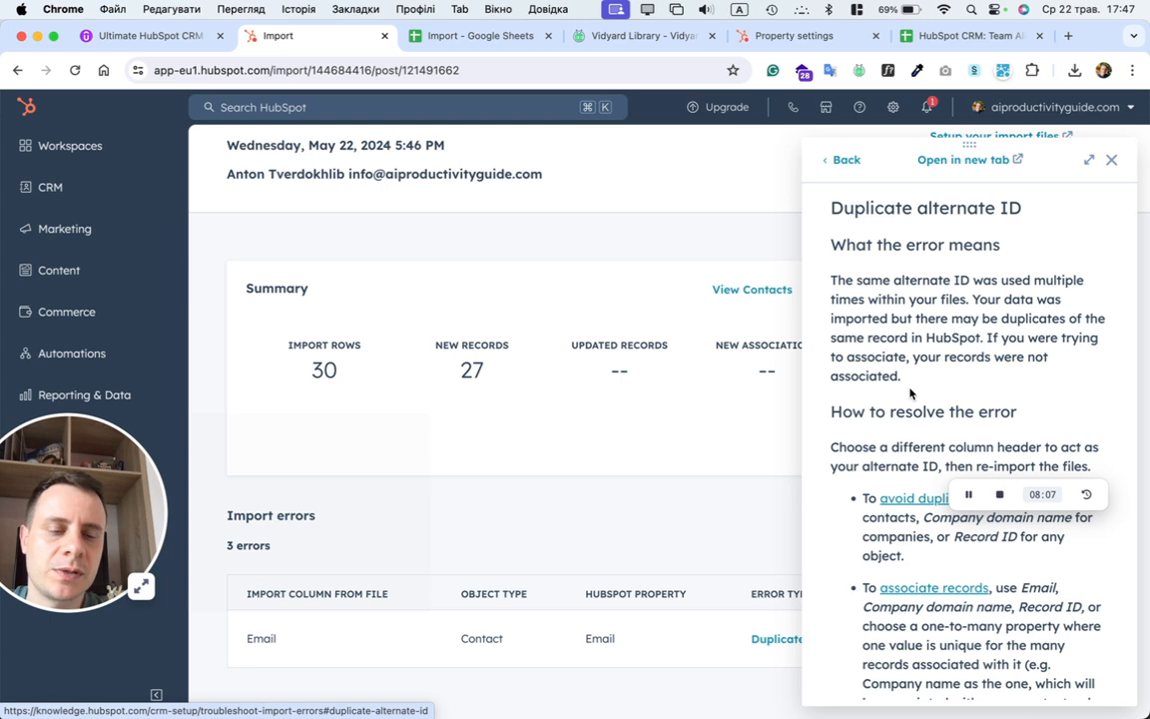
{"action": "left_click", "coordinate": [1111, 162]}
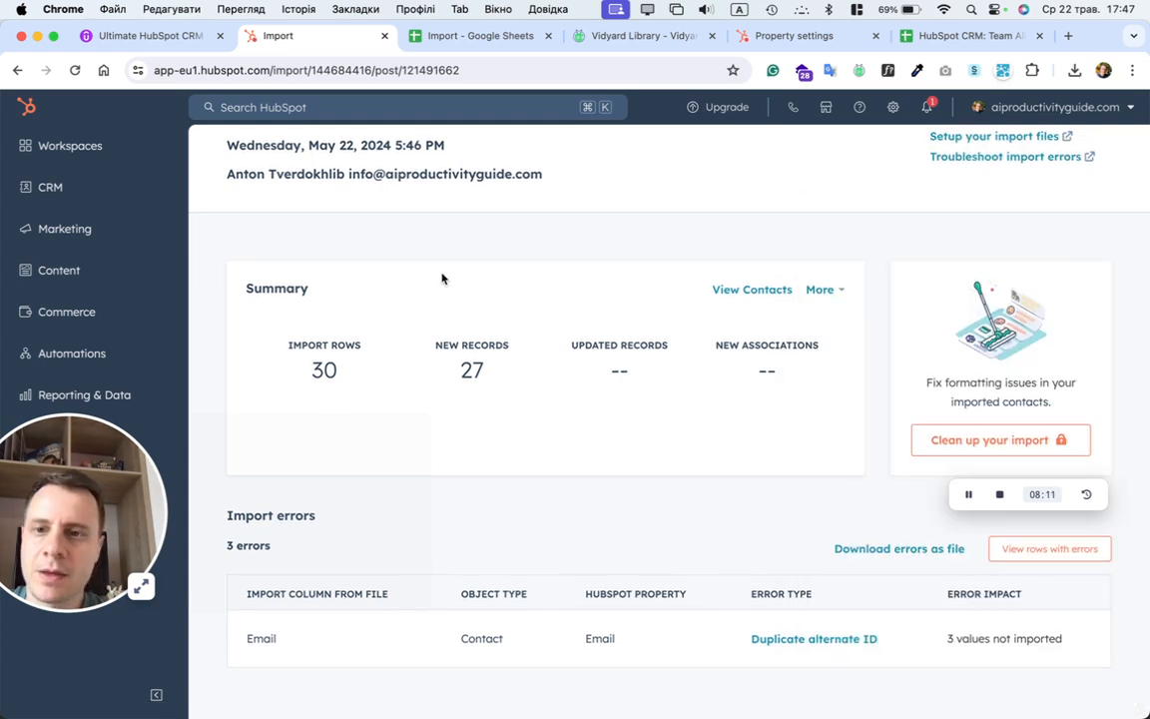
Step: Open the CRM contacts and look through the names and emails of all records
{"action": "left_click", "coordinate": [52, 189]}
{"action": "left_click", "coordinate": [214, 154]}
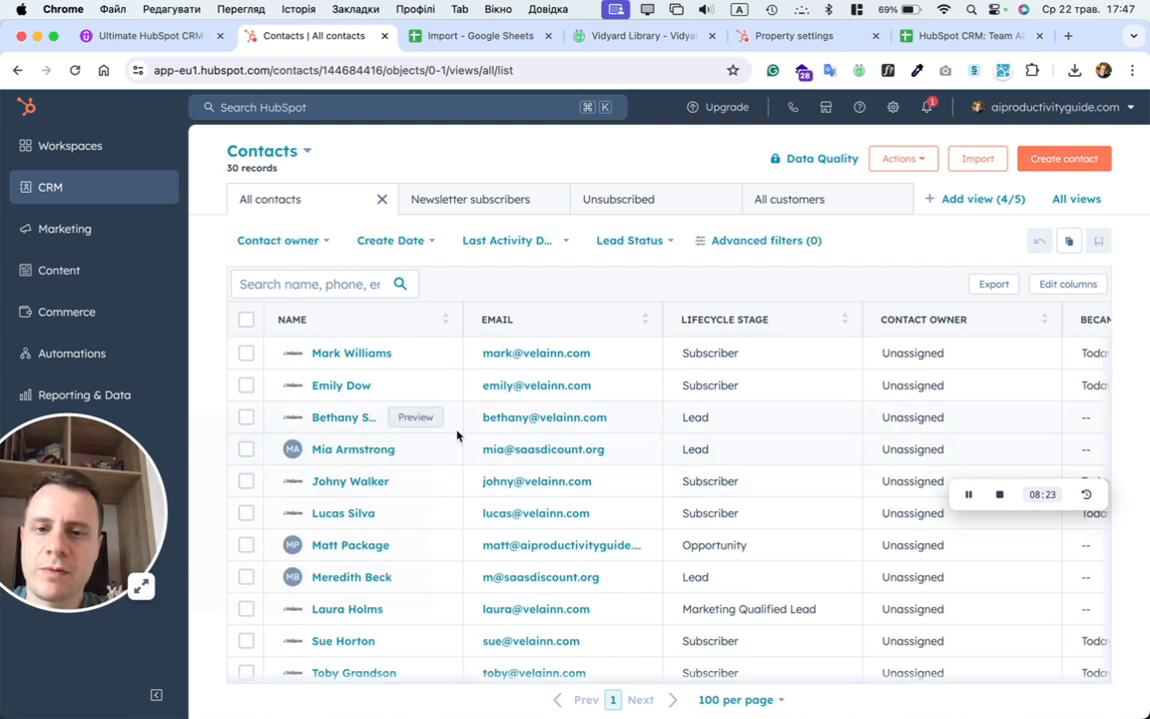
{"action": "scroll", "coordinate": [560, 461], "scroll_direction": "right", "scroll_amount": 3}
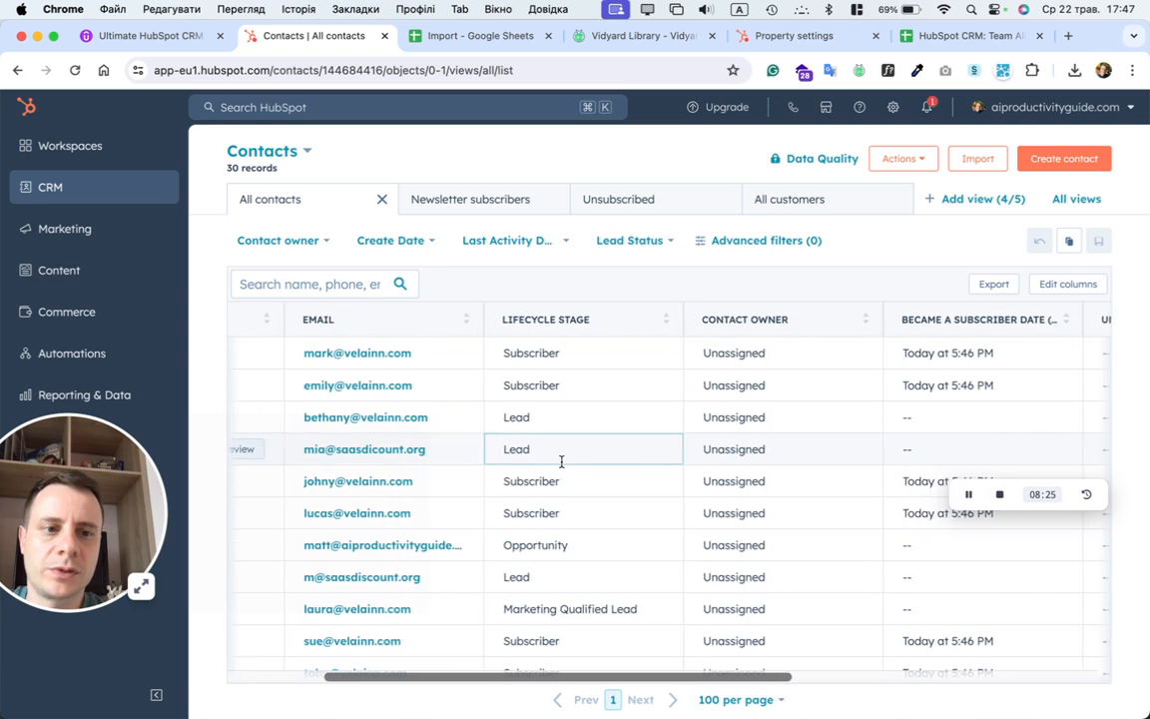
{"action": "scroll", "coordinate": [560, 461], "scroll_direction": "left", "scroll_amount": 3}
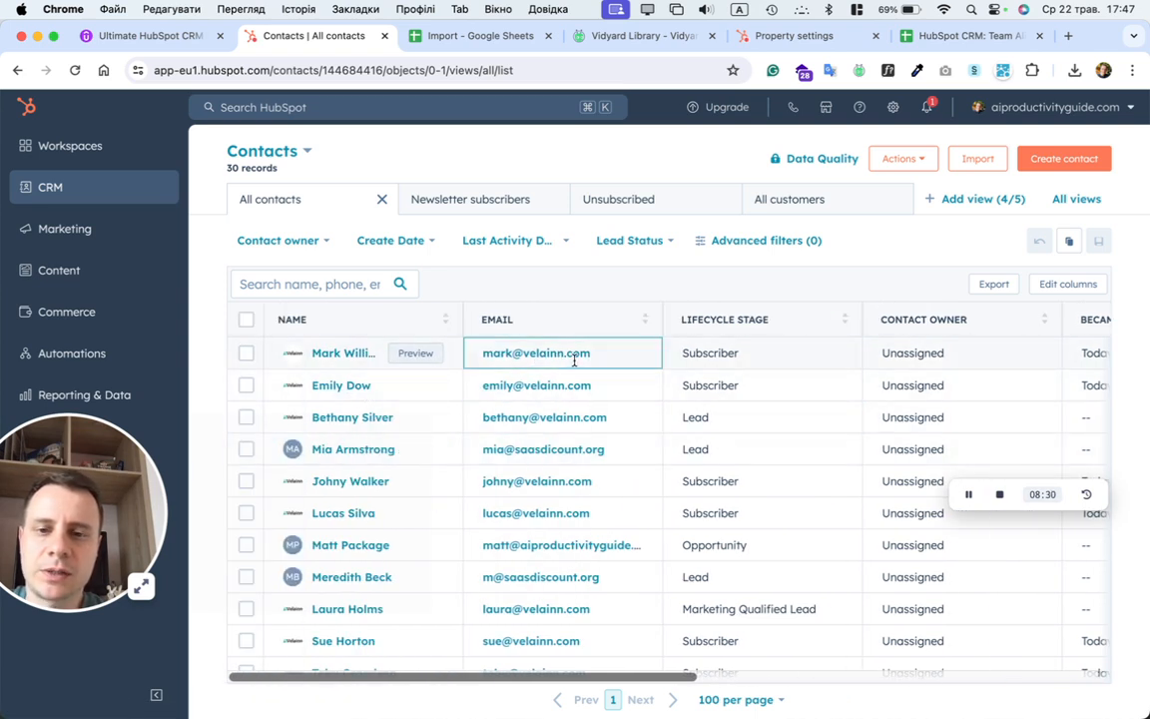
{"action": "scroll", "coordinate": [574, 444], "scroll_direction": "down", "scroll_amount": 1}
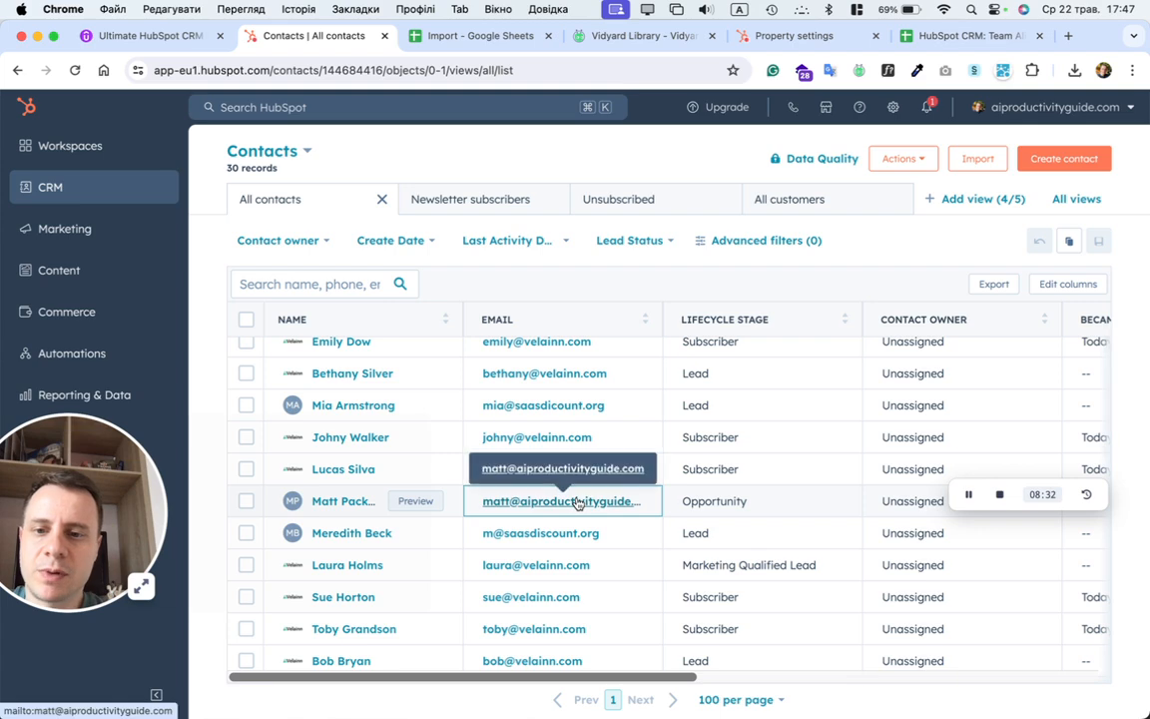
{"action": "scroll", "coordinate": [577, 502], "scroll_direction": "down", "scroll_amount": 5}
{"action": "scroll", "coordinate": [577, 498], "scroll_direction": "down", "scroll_amount": 1}
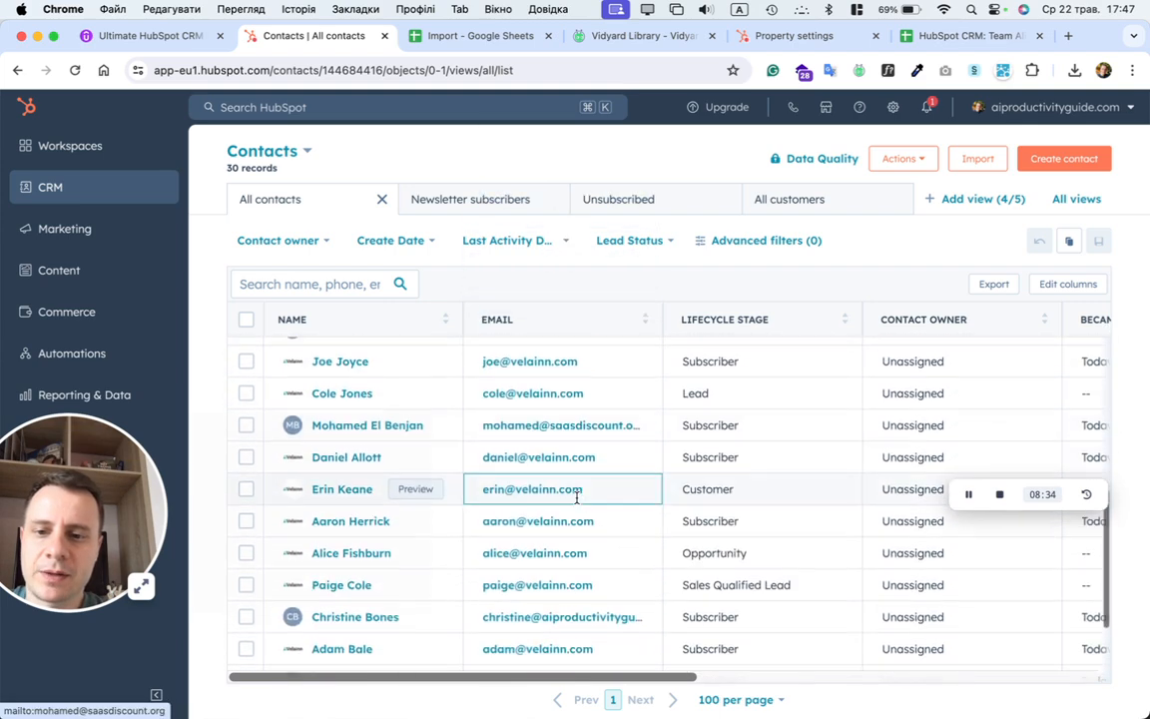
{"action": "scroll", "coordinate": [577, 497], "scroll_direction": "up", "scroll_amount": 4}
{"action": "scroll", "coordinate": [576, 497], "scroll_direction": "up", "scroll_amount": 4}
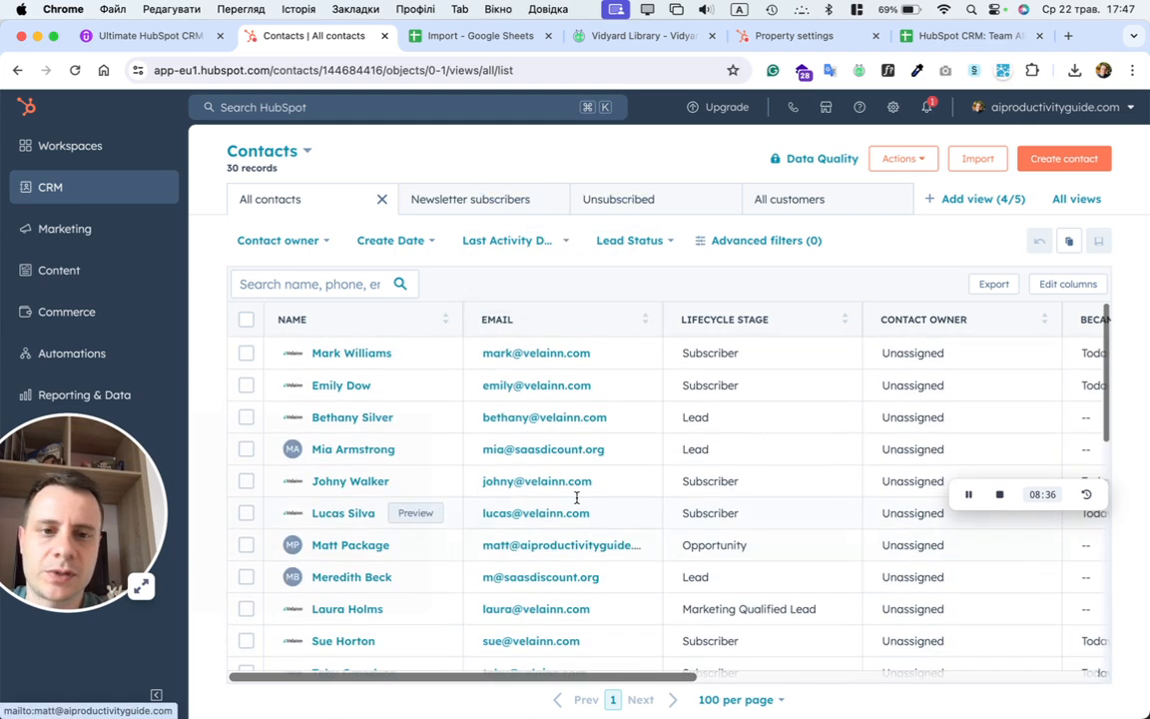
Step: Check the Lifecycle Stage, Contact Owner and subscription columns across the contact records
{"action": "left_click", "coordinate": [747, 418]}
{"action": "scroll", "coordinate": [778, 419], "scroll_direction": "right", "scroll_amount": 2}
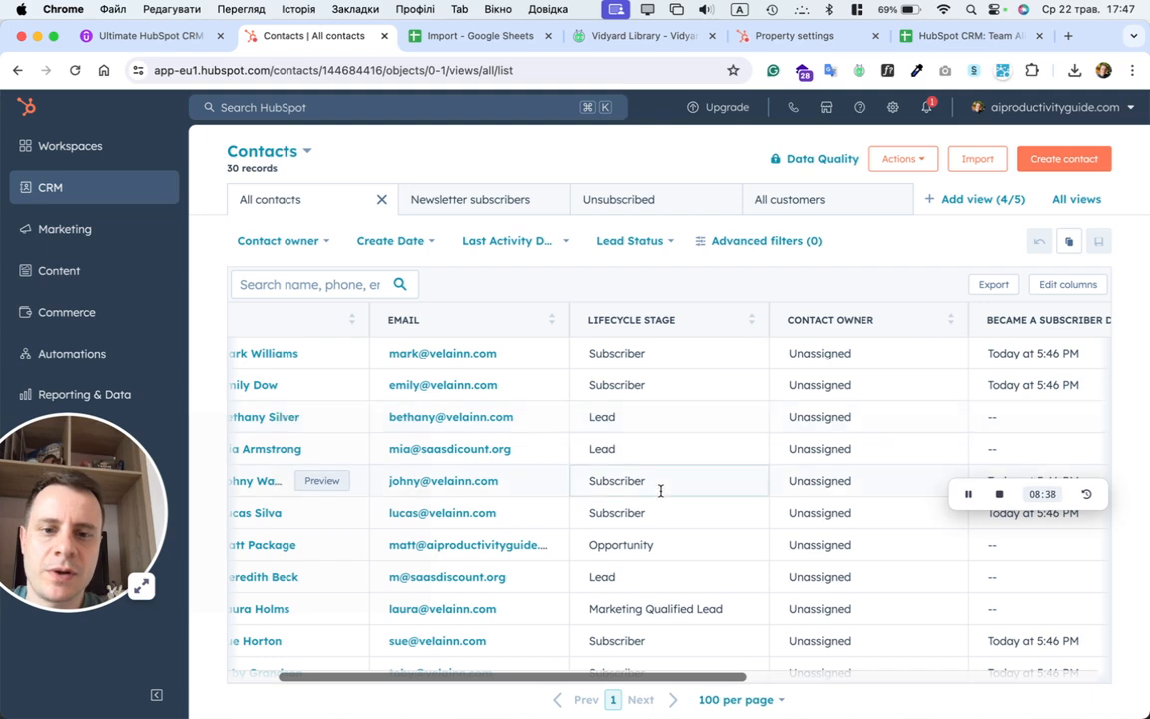
{"action": "scroll", "coordinate": [660, 488], "scroll_direction": "down", "scroll_amount": 5}
{"action": "scroll", "coordinate": [660, 490], "scroll_direction": "down", "scroll_amount": 4}
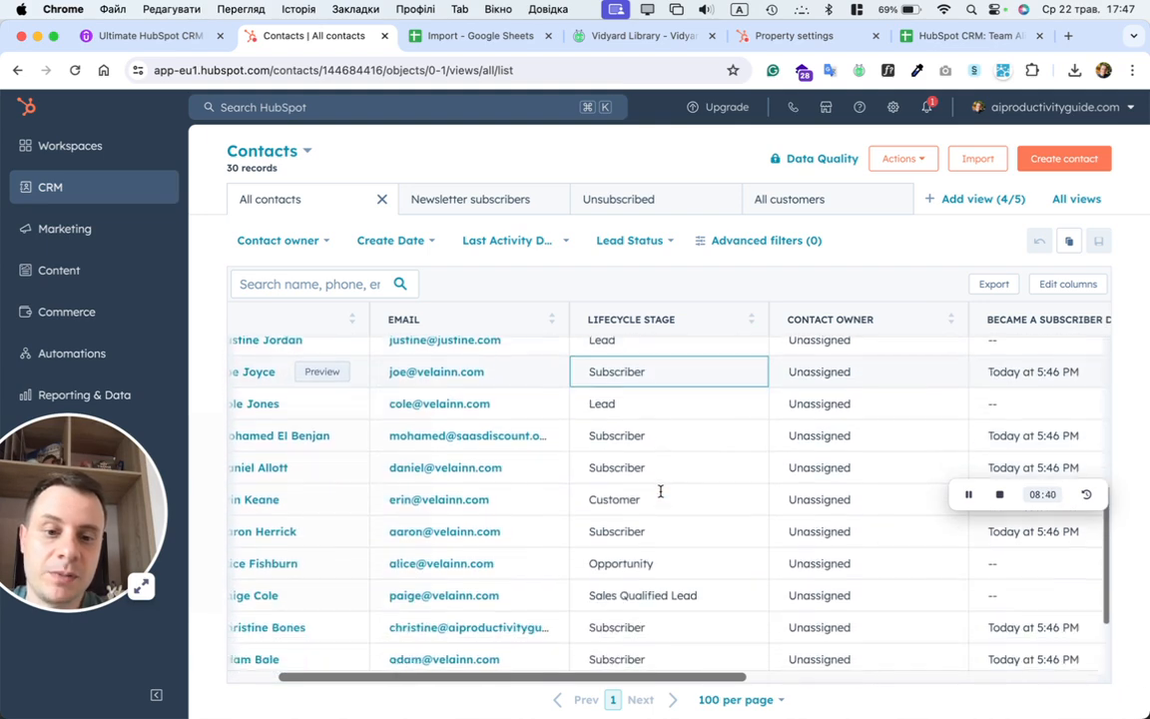
{"action": "left_click", "coordinate": [660, 483]}
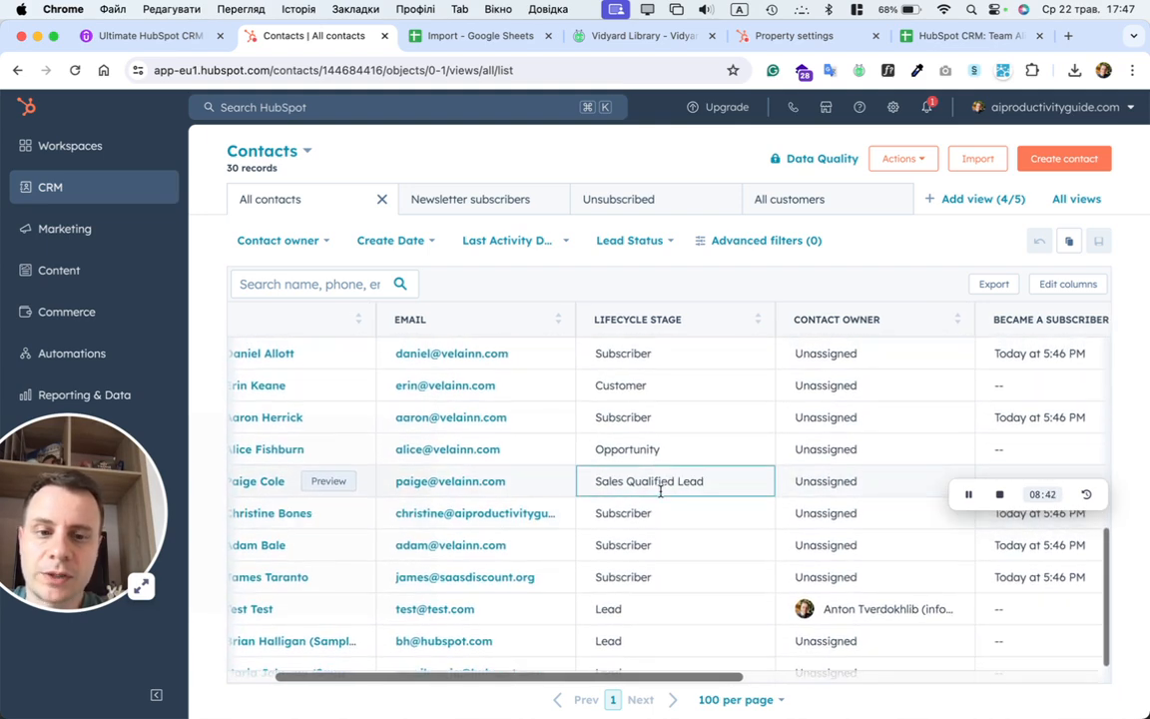
{"action": "scroll", "coordinate": [660, 487], "scroll_direction": "up", "scroll_amount": 7}
{"action": "left_click", "coordinate": [804, 477]}
{"action": "scroll", "coordinate": [866, 484], "scroll_direction": "down", "scroll_amount": 1}
{"action": "scroll", "coordinate": [866, 483], "scroll_direction": "down", "scroll_amount": 5}
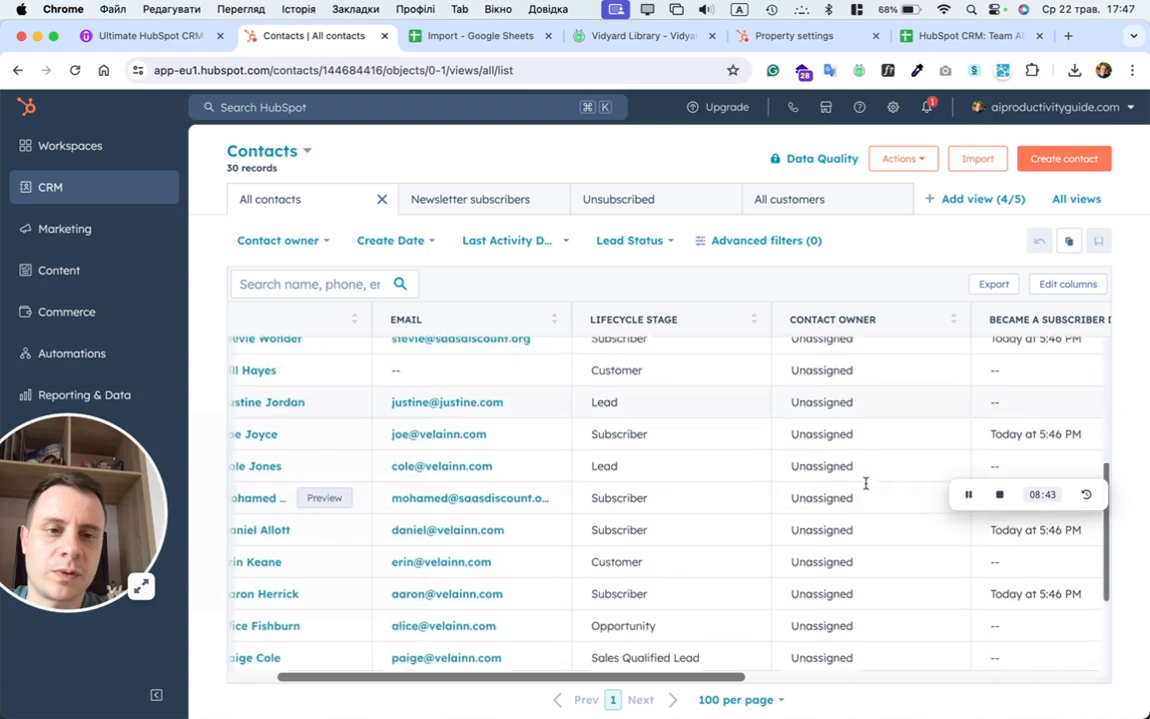
{"action": "left_click", "coordinate": [866, 483]}
{"action": "scroll", "coordinate": [866, 483], "scroll_direction": "up", "scroll_amount": 5}
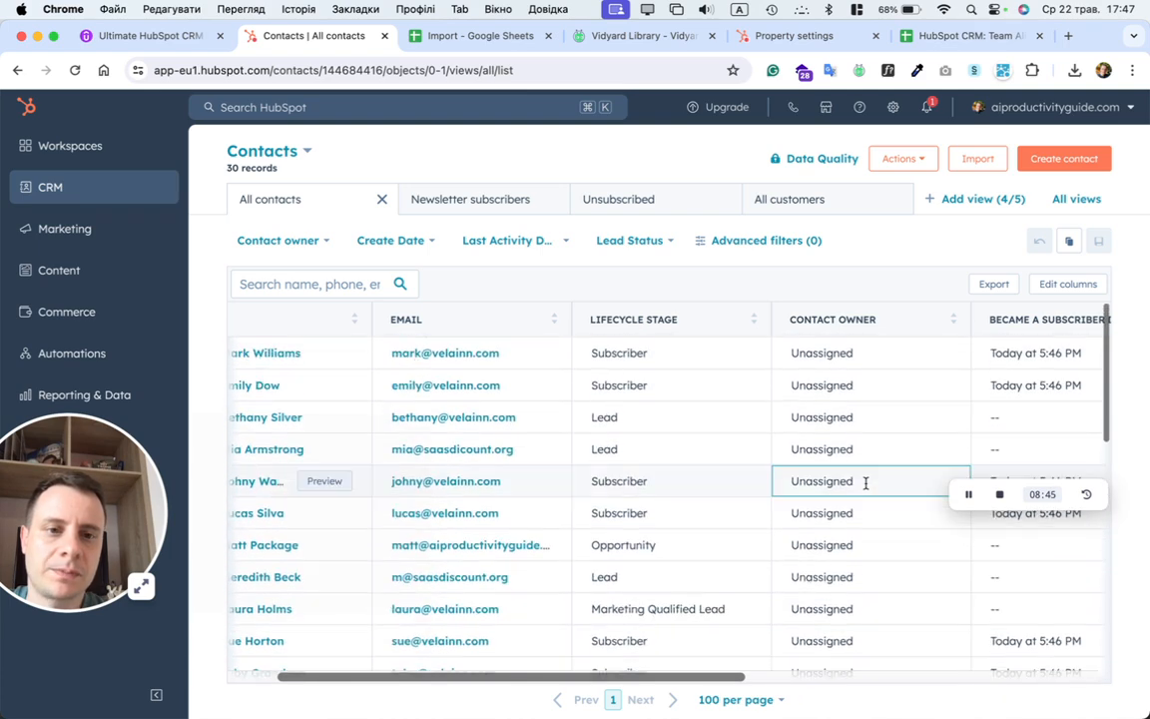
{"action": "scroll", "coordinate": [866, 483], "scroll_direction": "right", "scroll_amount": 4}
{"action": "scroll", "coordinate": [865, 483], "scroll_direction": "right", "scroll_amount": 5}
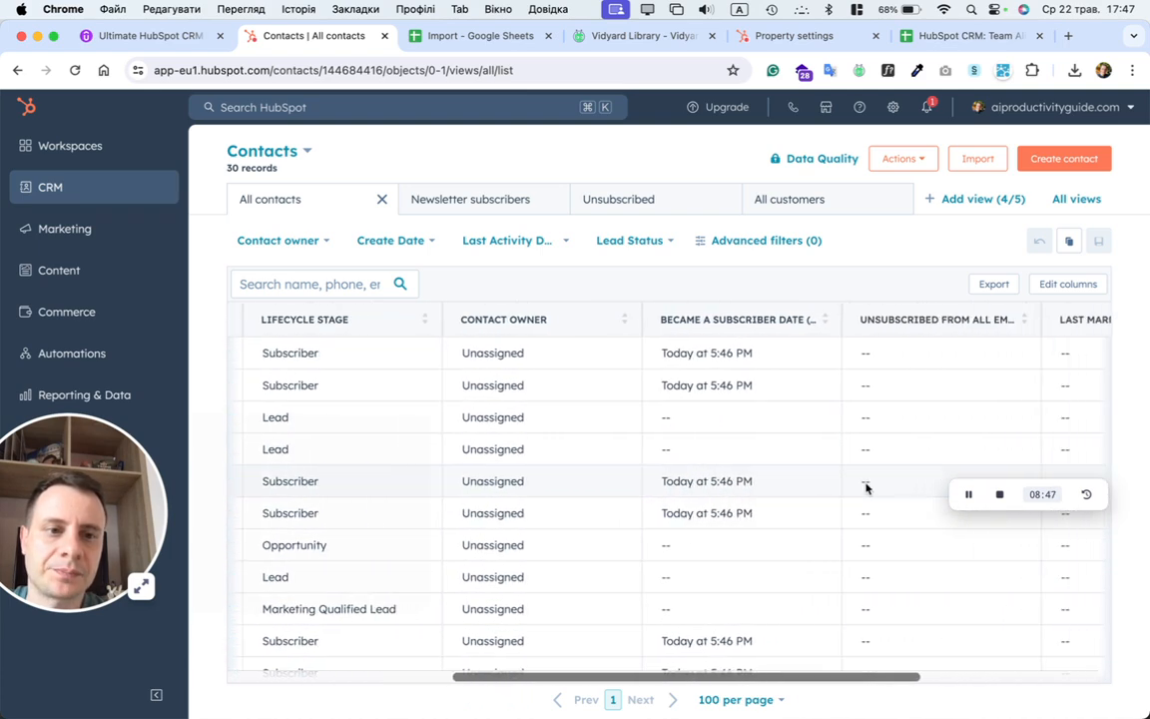
{"action": "scroll", "coordinate": [865, 487], "scroll_direction": "left", "scroll_amount": 6}
{"action": "scroll", "coordinate": [865, 487], "scroll_direction": "left", "scroll_amount": 3}
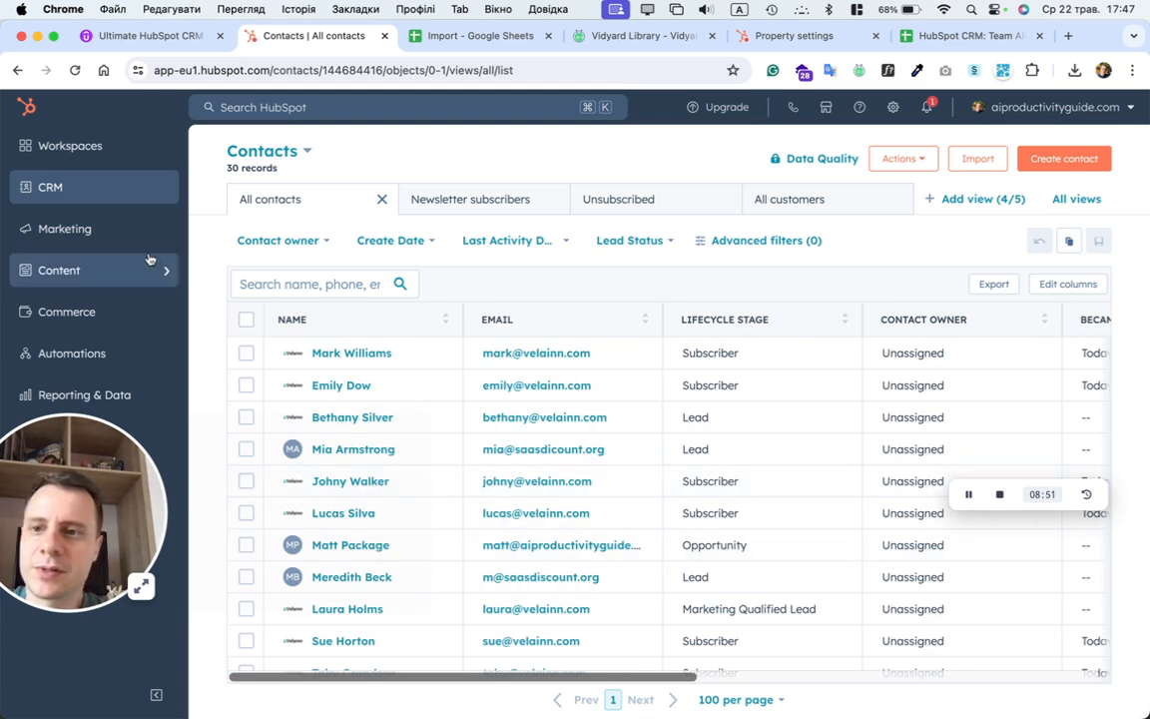
Step: Go to the CRM lists and open the Import - 1 list
{"action": "mouse_move", "coordinate": [85, 193]}
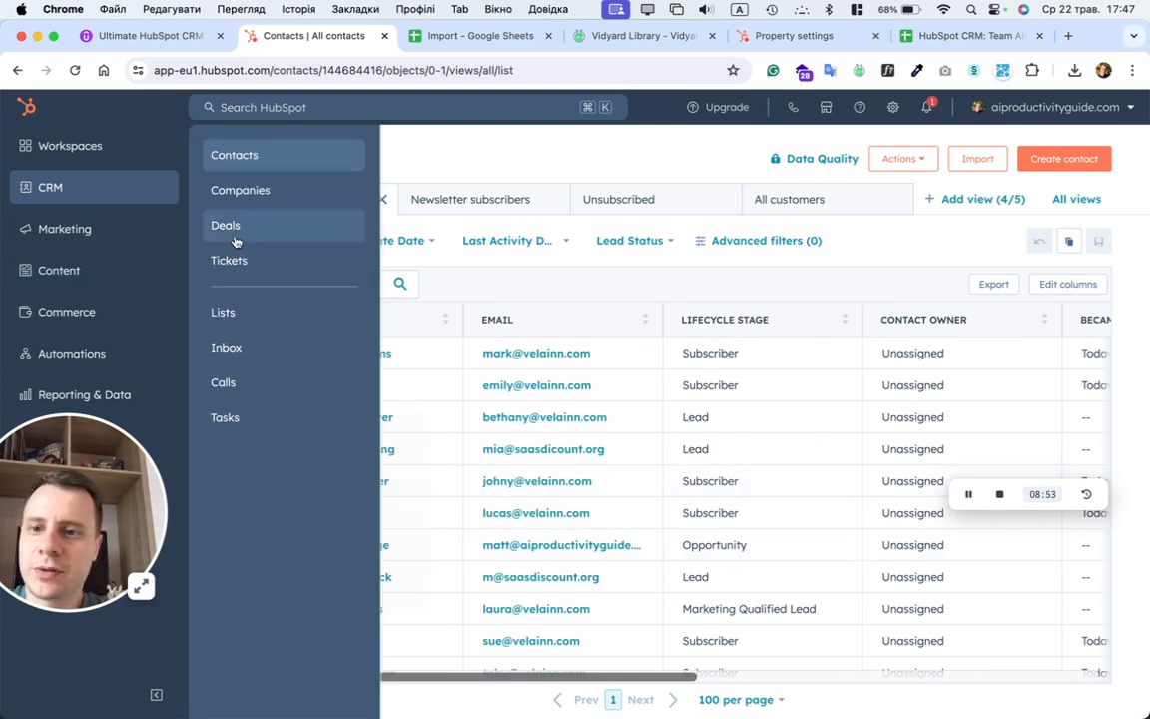
{"action": "left_click", "coordinate": [265, 317]}
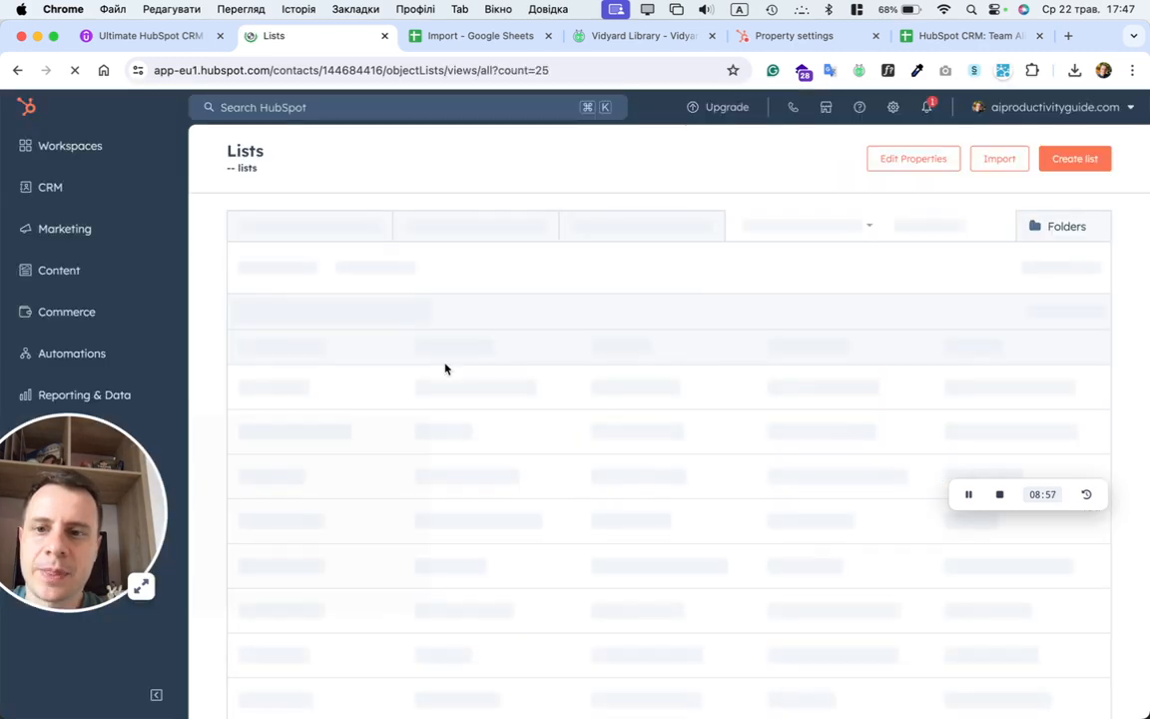
{"action": "left_click", "coordinate": [312, 388]}
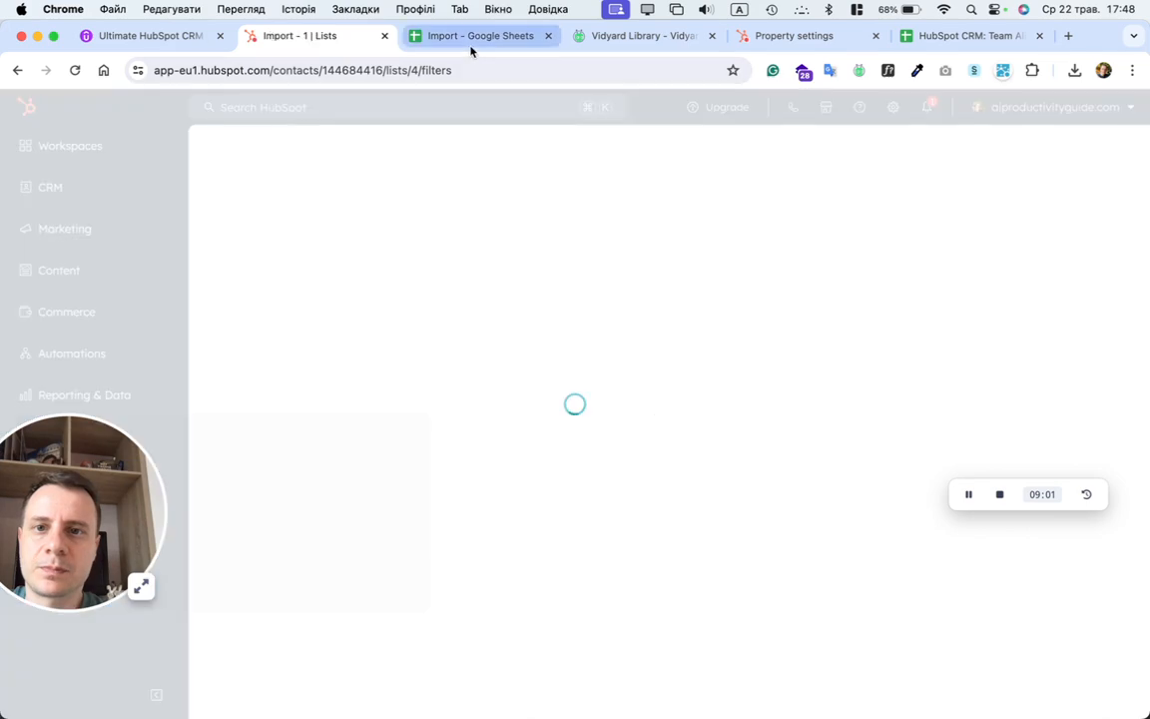
Step: Switch to the Import spreadsheet in Google Sheets, examine the contact rows and emails through row 31, and return to the HubSpot list
{"action": "left_click", "coordinate": [470, 36]}
{"action": "mouse_move", "coordinate": [278, 410]}
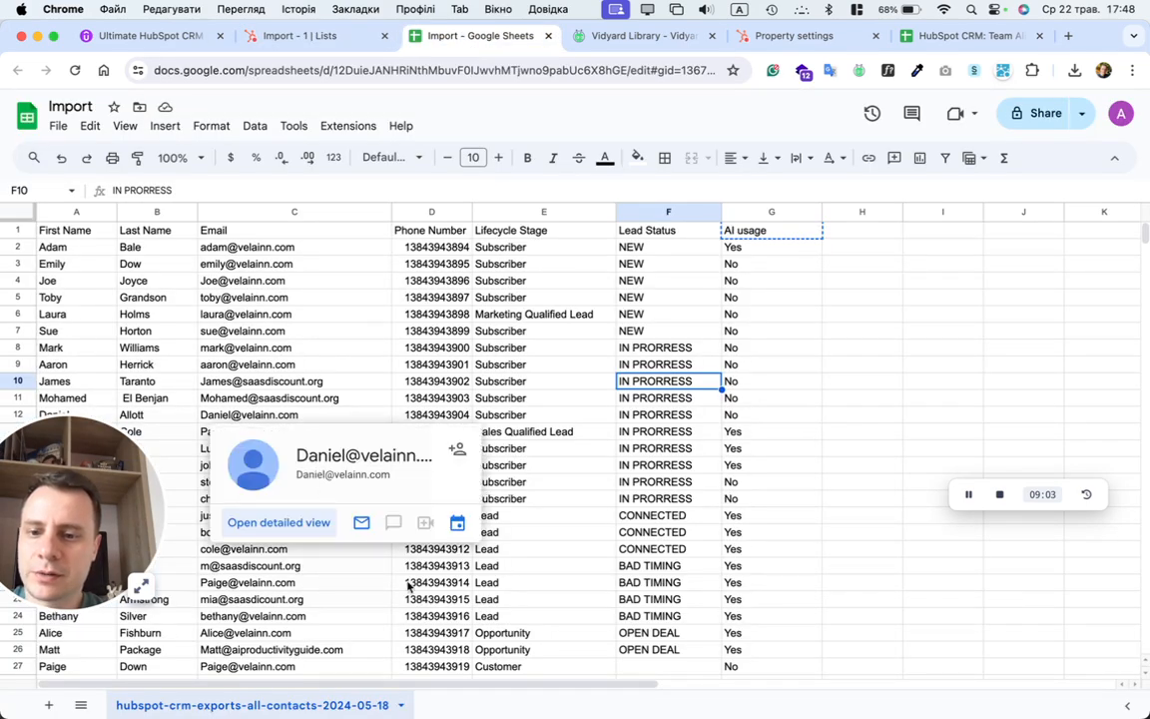
{"action": "left_click", "coordinate": [399, 632]}
{"action": "scroll", "coordinate": [396, 639], "scroll_direction": "down", "scroll_amount": 5}
{"action": "scroll", "coordinate": [394, 641], "scroll_direction": "down", "scroll_amount": 3}
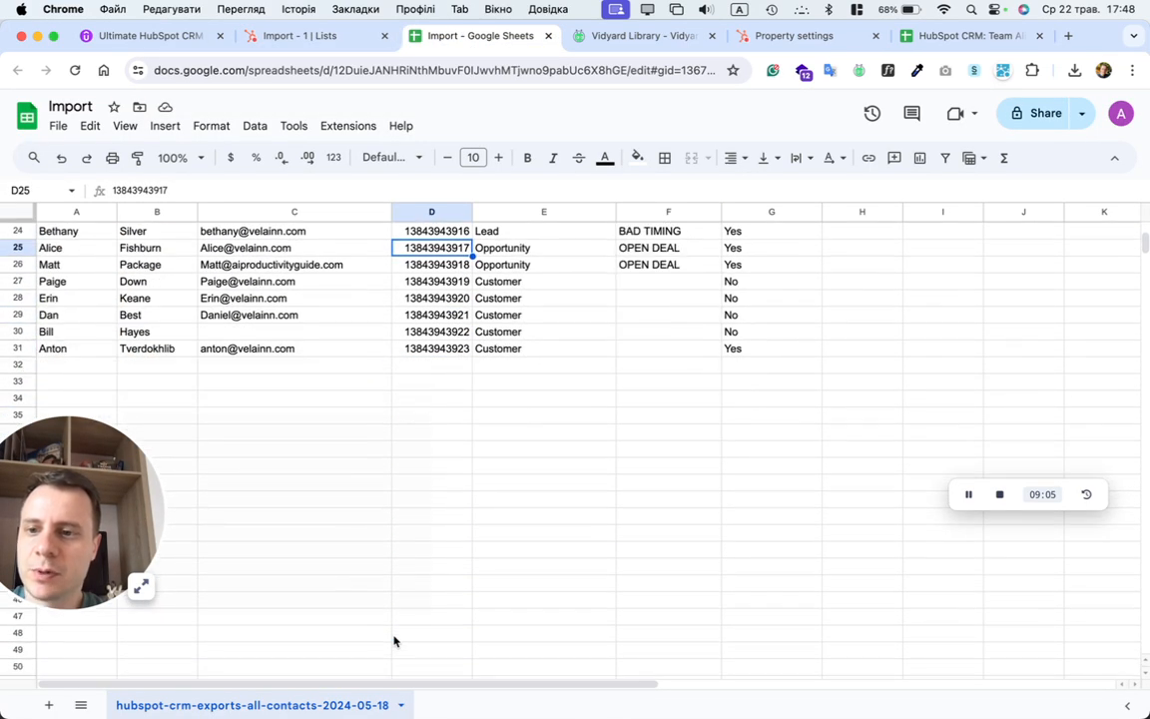
{"action": "left_click_drag", "start_coordinate": [112, 495], "coordinate": [221, 555]}
{"action": "scroll", "coordinate": [273, 406], "scroll_direction": "up", "scroll_amount": 2}
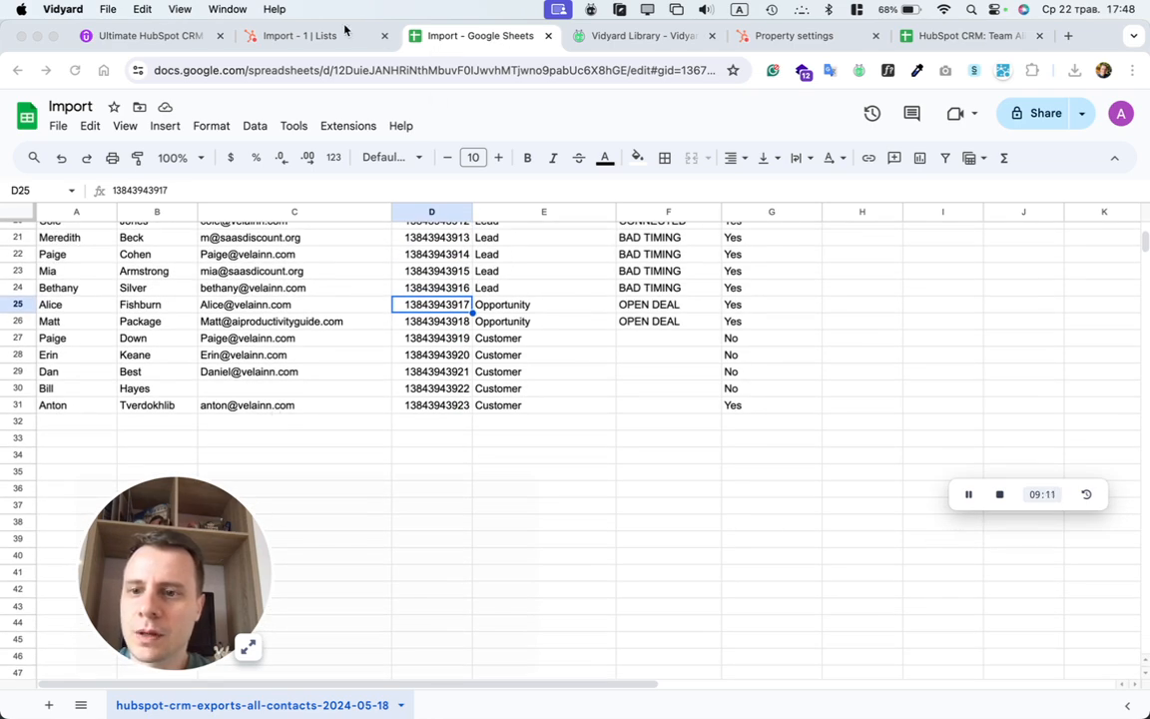
{"action": "scroll", "coordinate": [294, 279], "scroll_direction": "up", "scroll_amount": 1}
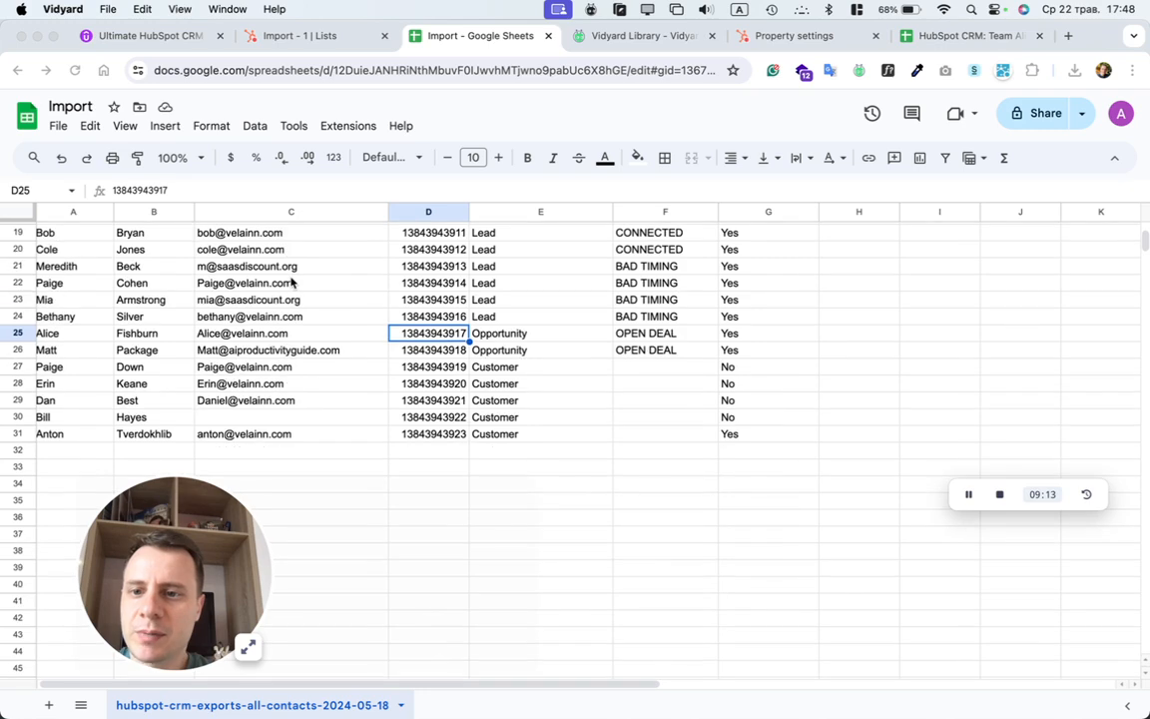
{"action": "scroll", "coordinate": [292, 282], "scroll_direction": "up", "scroll_amount": 5}
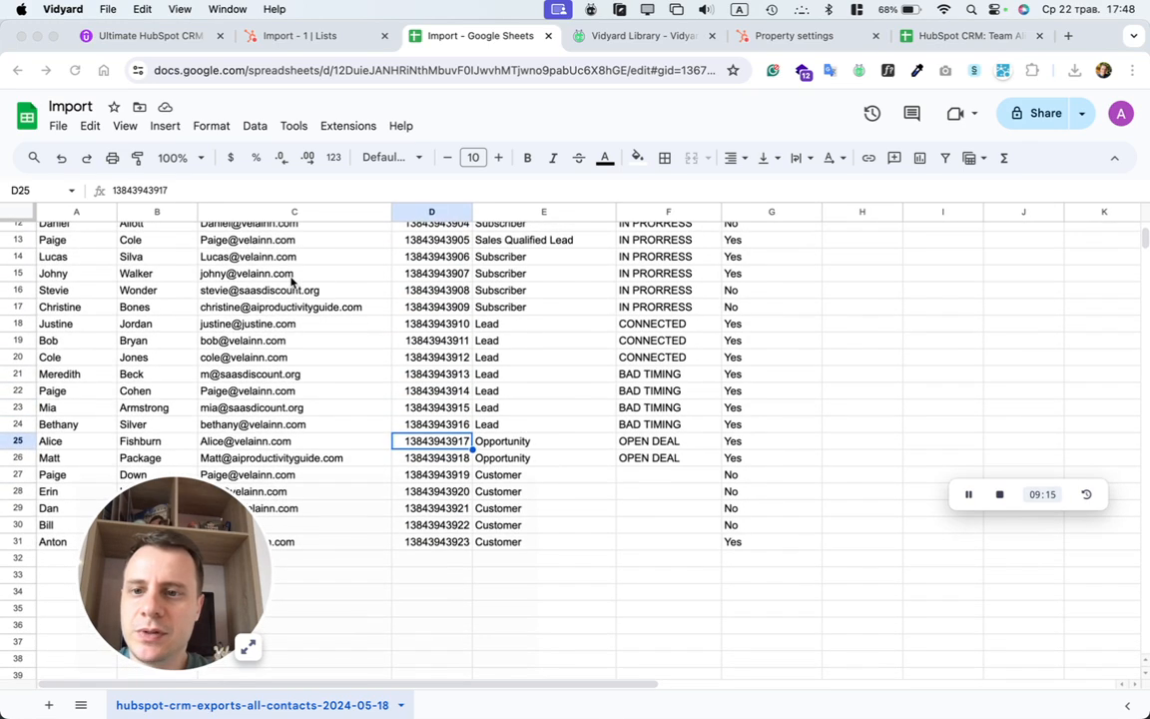
{"action": "scroll", "coordinate": [293, 283], "scroll_direction": "down", "scroll_amount": 5}
{"action": "scroll", "coordinate": [292, 282], "scroll_direction": "down", "scroll_amount": 1}
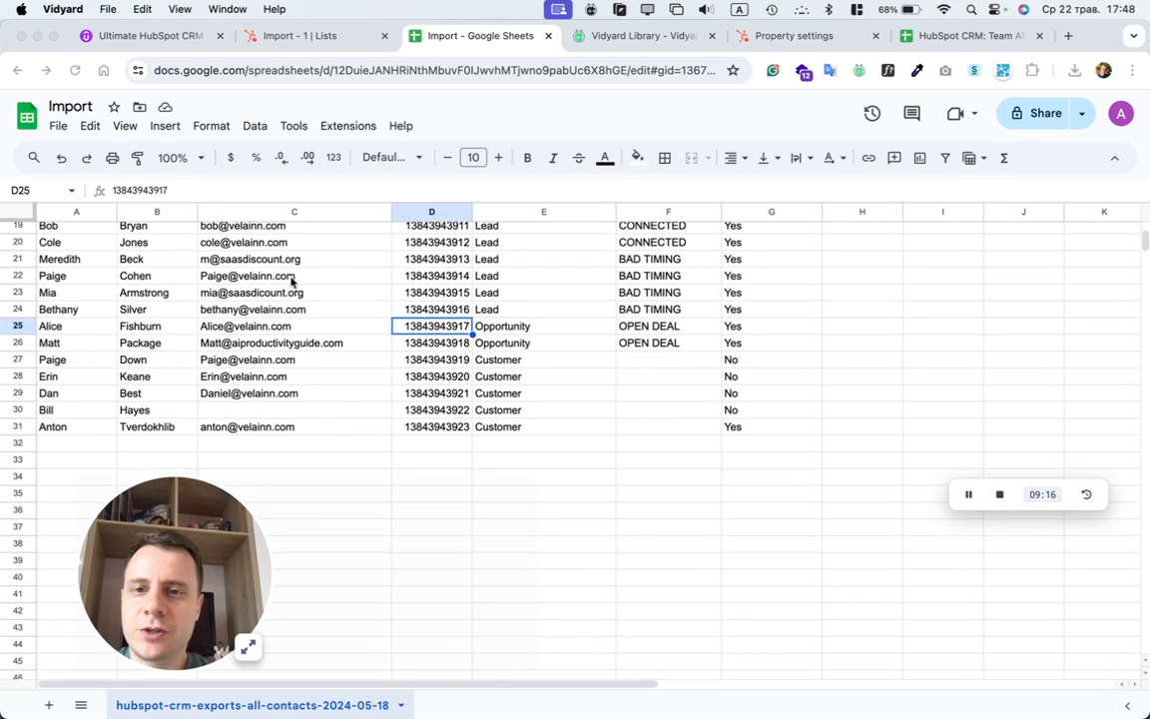
{"action": "left_click", "coordinate": [305, 36]}
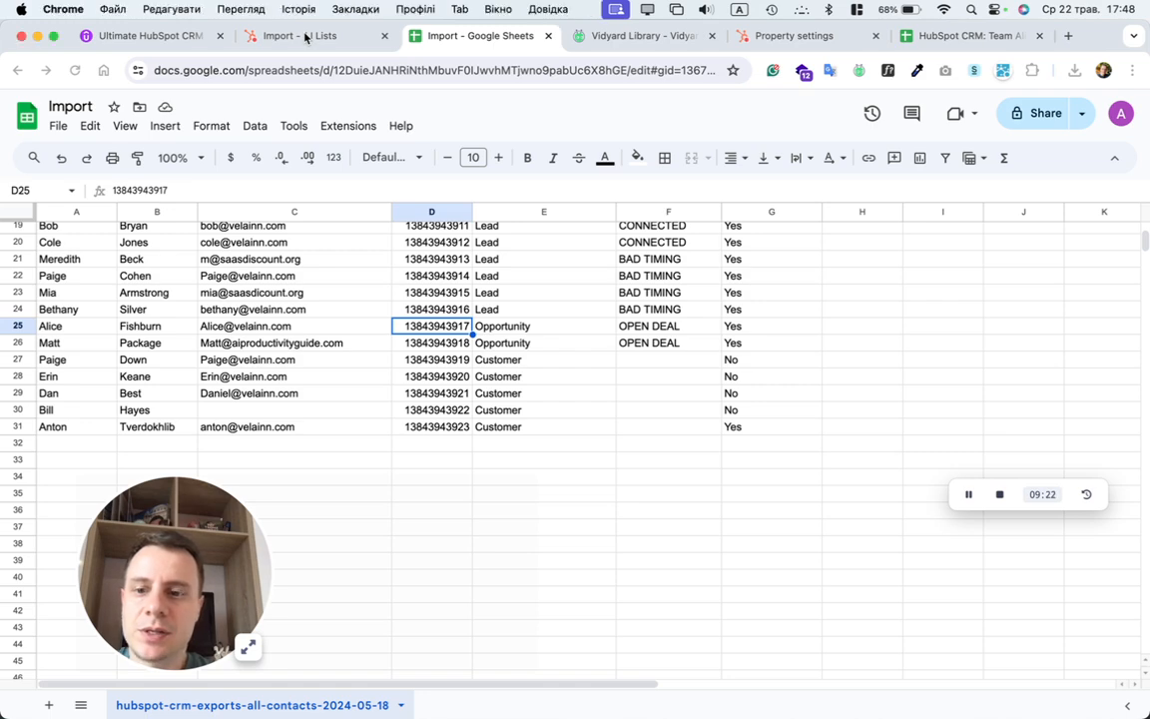
Step: Switch back to the Import - 1 list in HubSpot and look through the names and emails of its contacts
{"action": "left_click", "coordinate": [304, 36]}
{"action": "scroll", "coordinate": [649, 441], "scroll_direction": "down", "scroll_amount": 10}
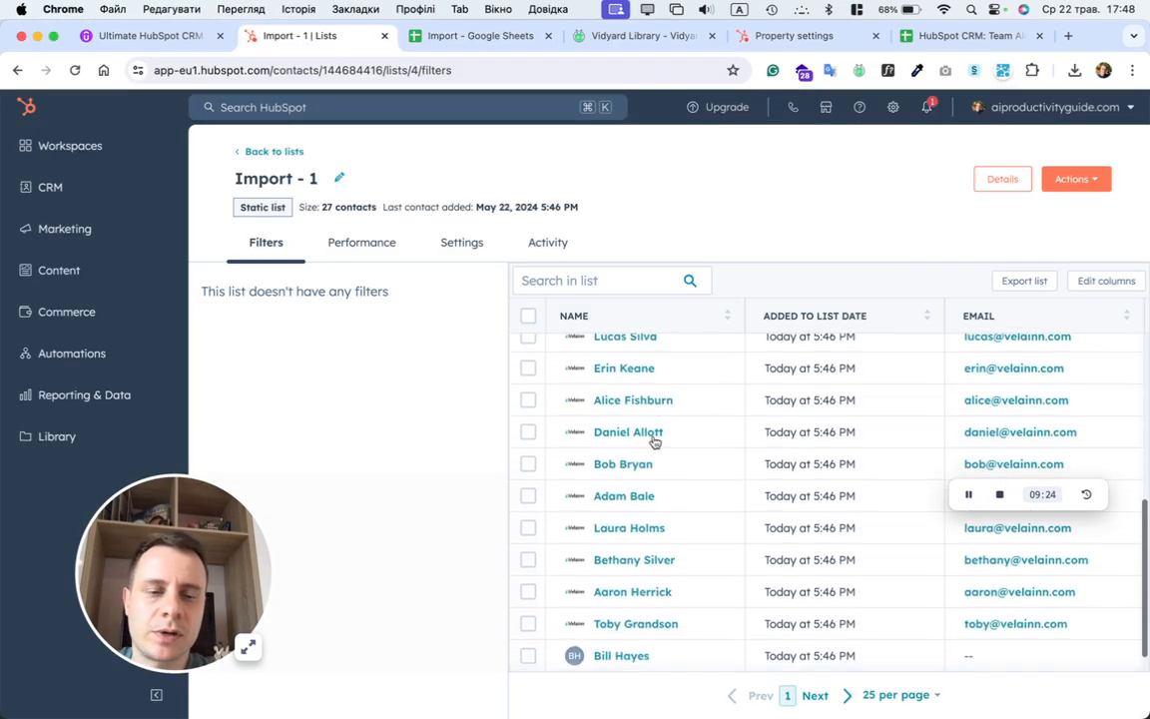
{"action": "scroll", "coordinate": [654, 442], "scroll_direction": "up", "scroll_amount": 5}
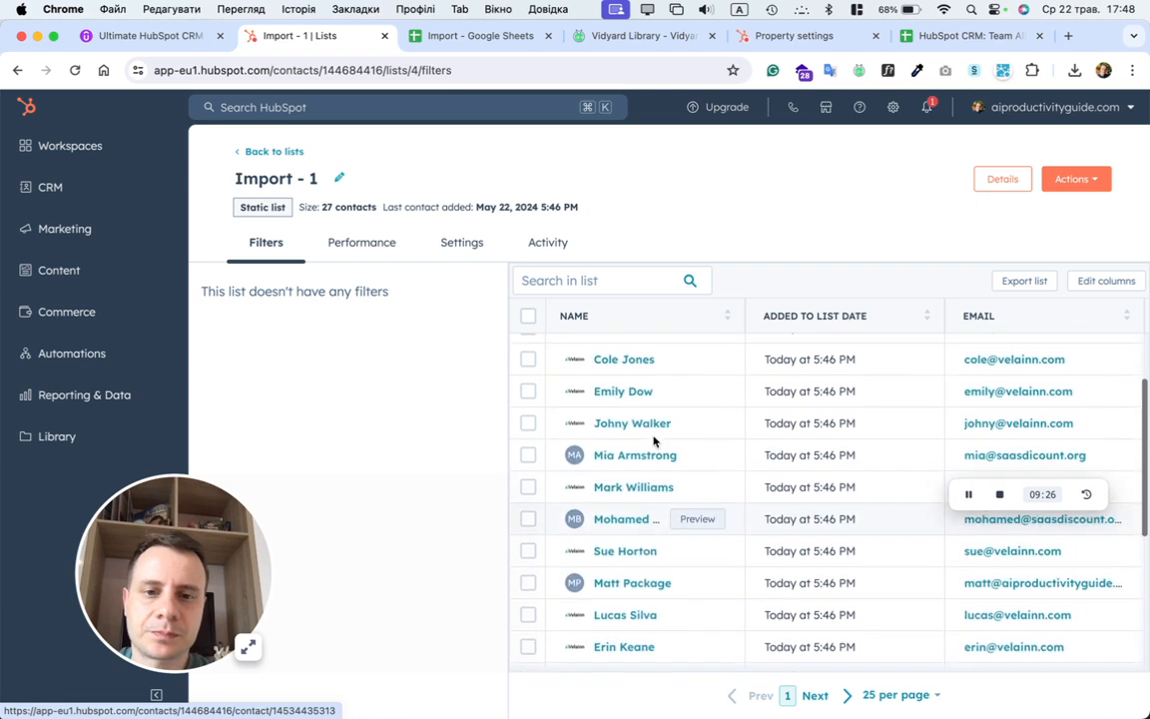
{"action": "scroll", "coordinate": [653, 442], "scroll_direction": "up", "scroll_amount": 4}
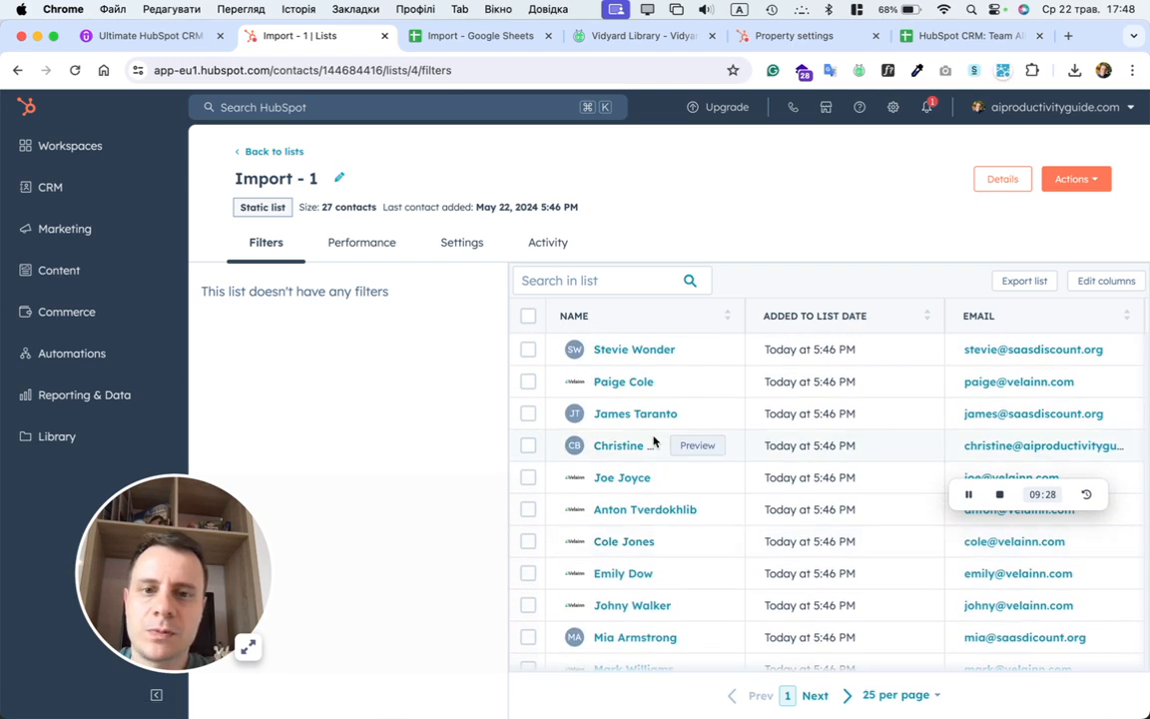
Step: Go to the CRM companies and open the company settings to review the automation options for creating and associating companies
{"action": "left_click", "coordinate": [100, 196]}
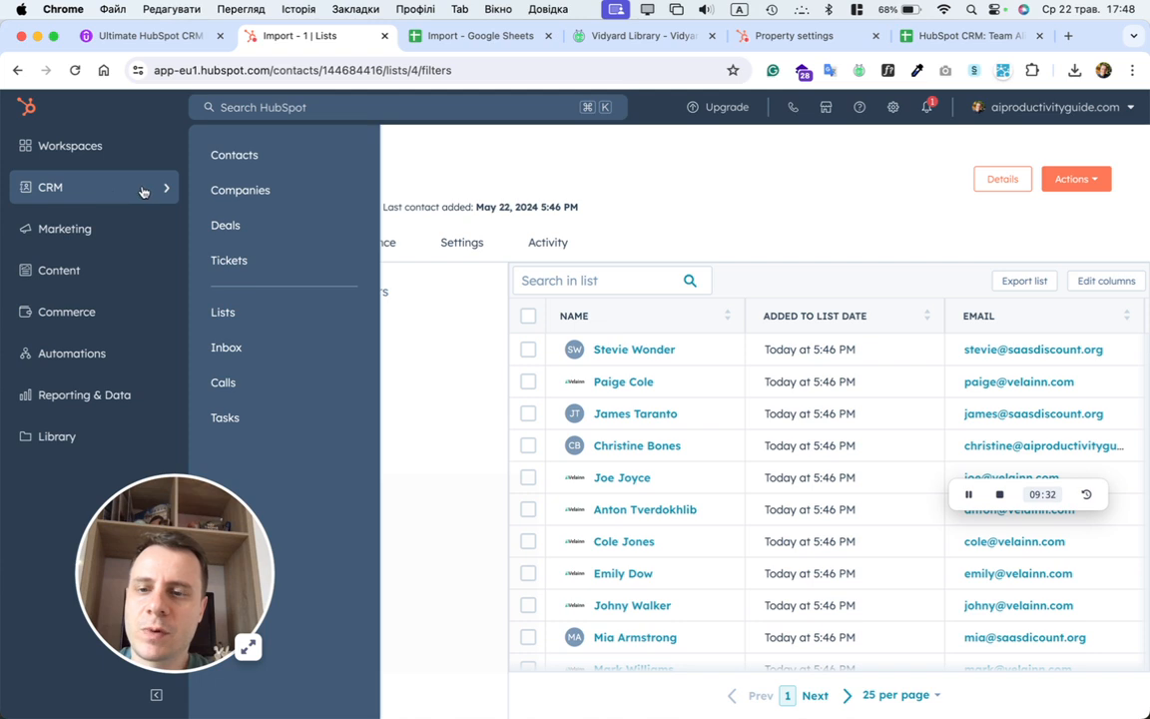
{"action": "left_click", "coordinate": [256, 190]}
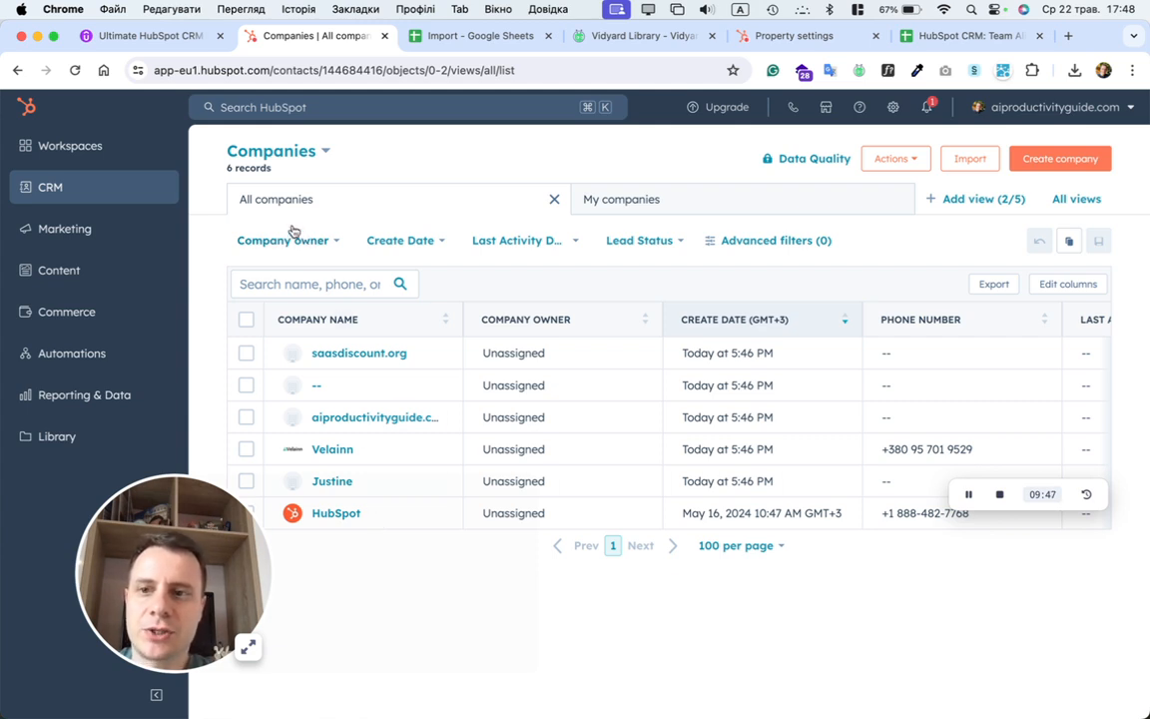
{"action": "left_click", "coordinate": [889, 112]}
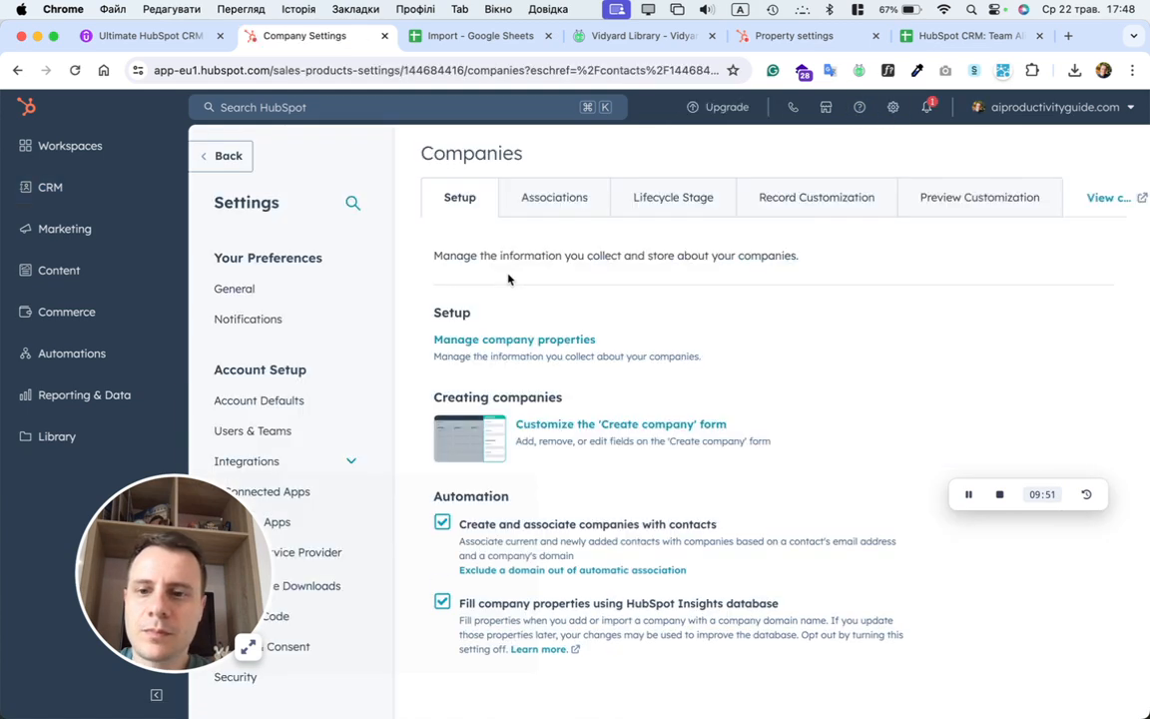
{"action": "scroll", "coordinate": [475, 162], "scroll_direction": "down", "scroll_amount": 1}
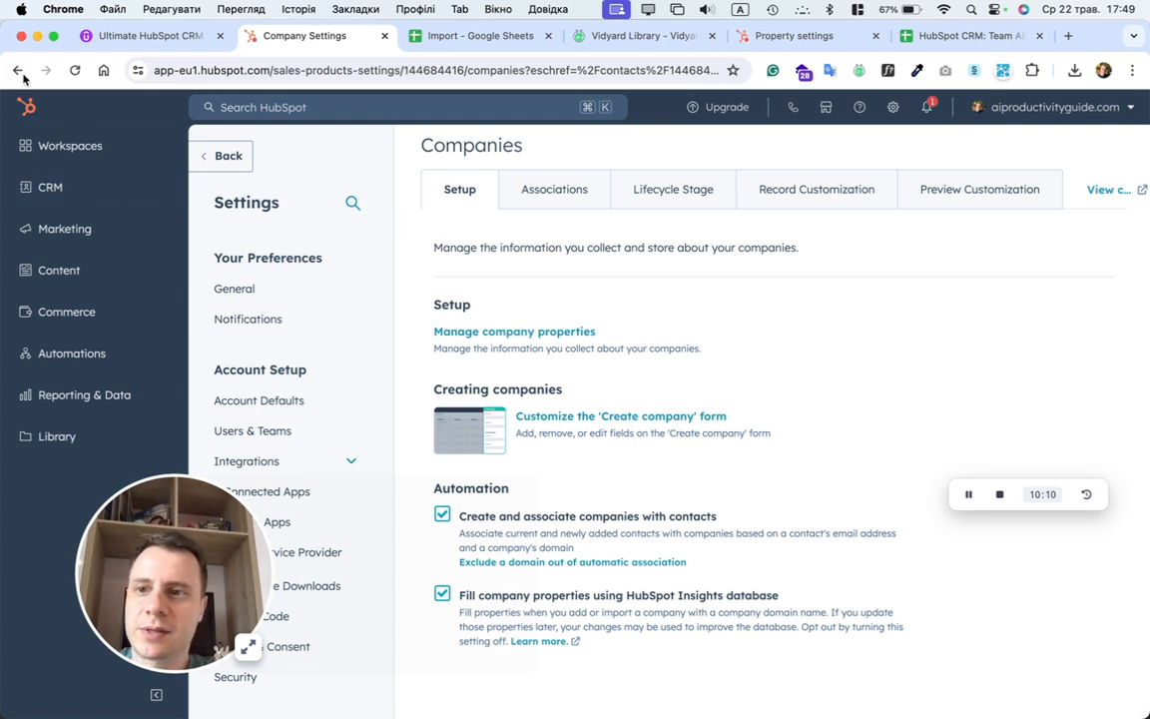
Step: Return to the CRM contacts, open the first contact's record and go to its associated company, Velainn
{"action": "mouse_move", "coordinate": [60, 184]}
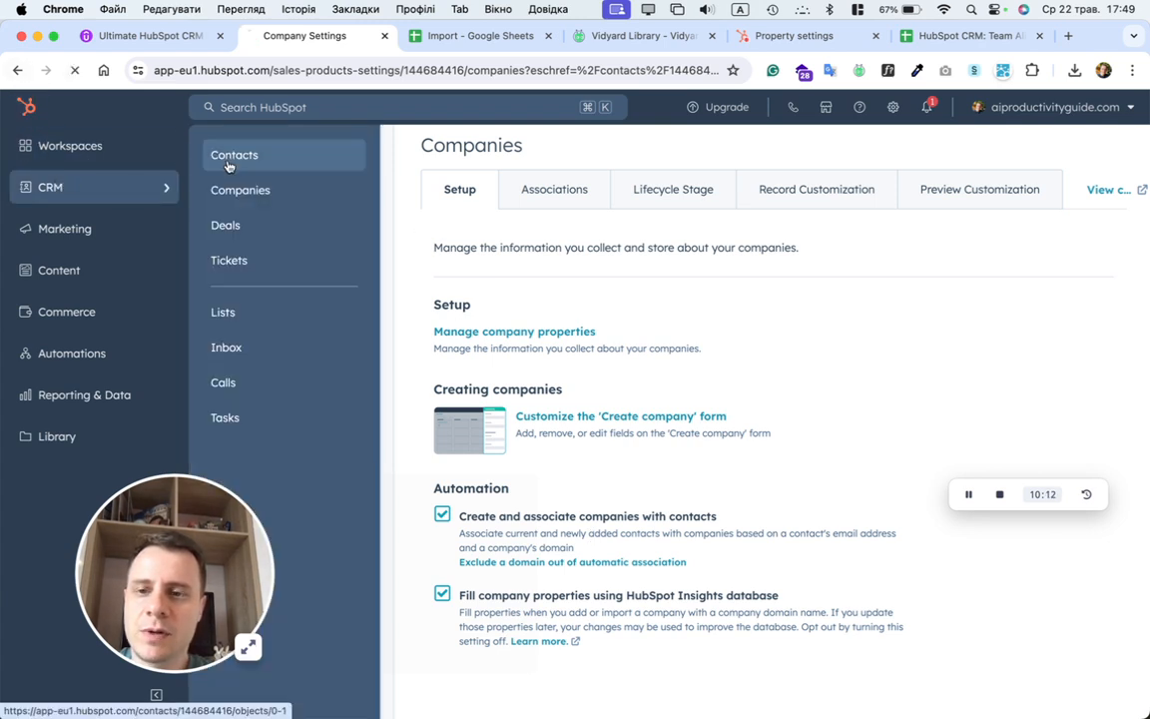
{"action": "left_click", "coordinate": [227, 160]}
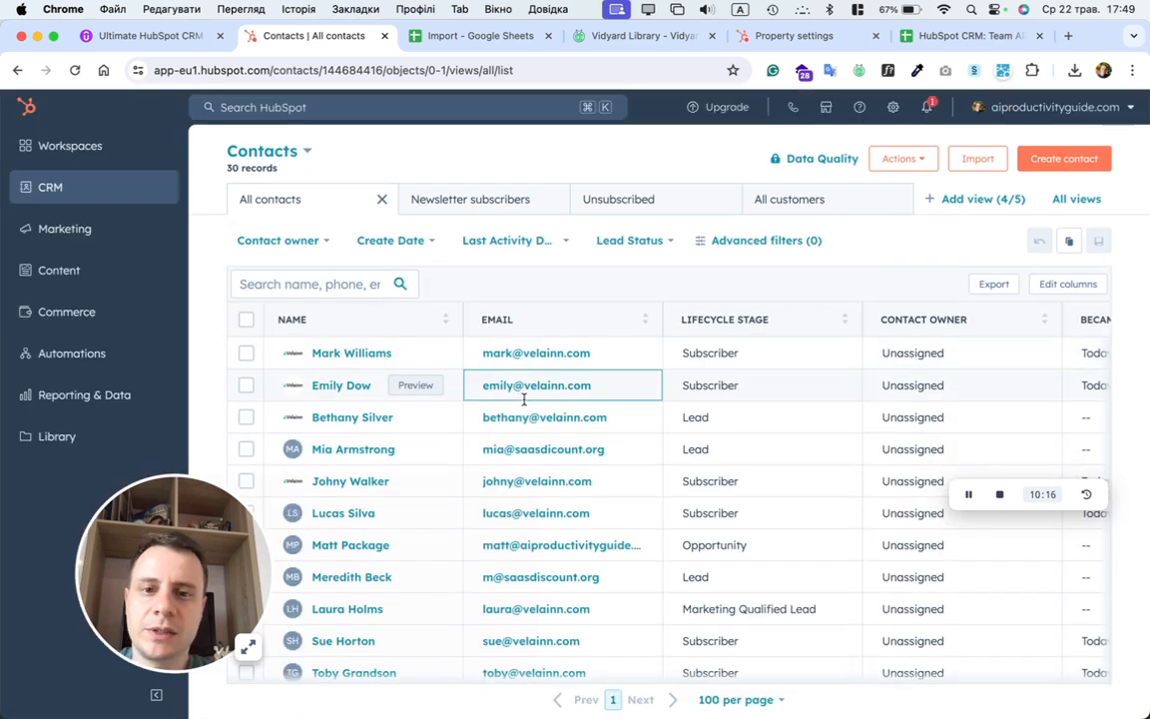
{"action": "left_click", "coordinate": [333, 355]}
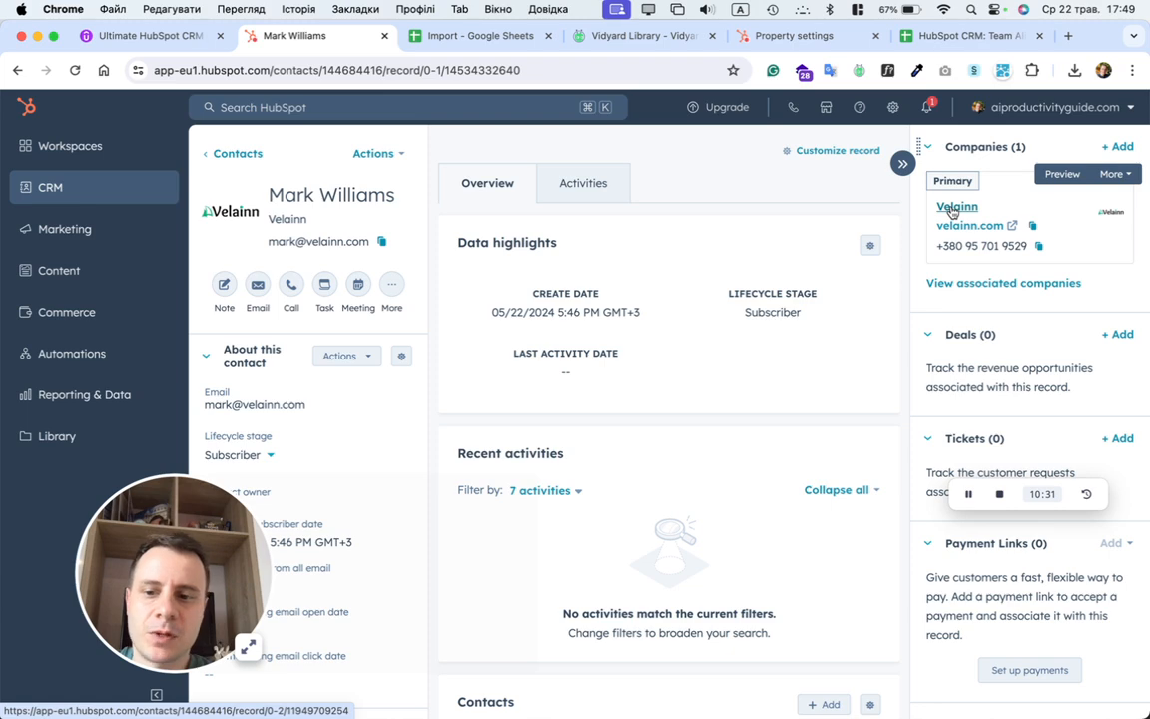
{"action": "left_click", "coordinate": [953, 207]}
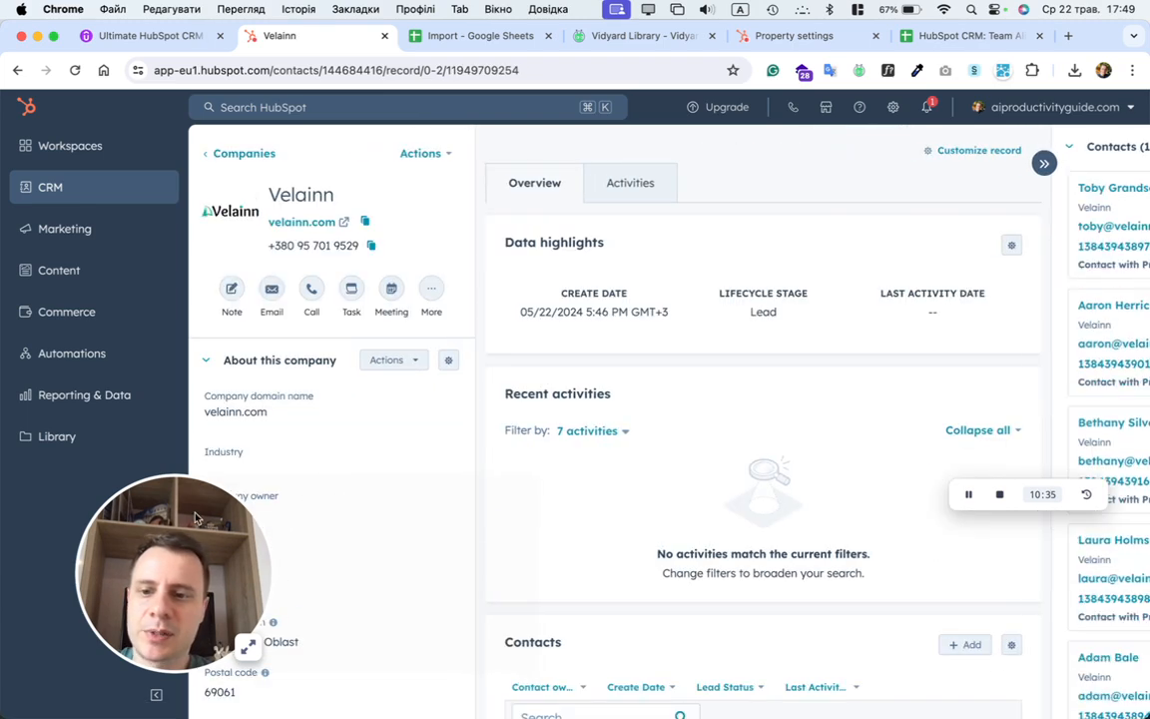
Step: Examine the Velainn company's details and the contacts associated with it
{"action": "left_click", "coordinate": [192, 523]}
{"action": "left_click_drag", "start_coordinate": [191, 523], "coordinate": [63, 400]}
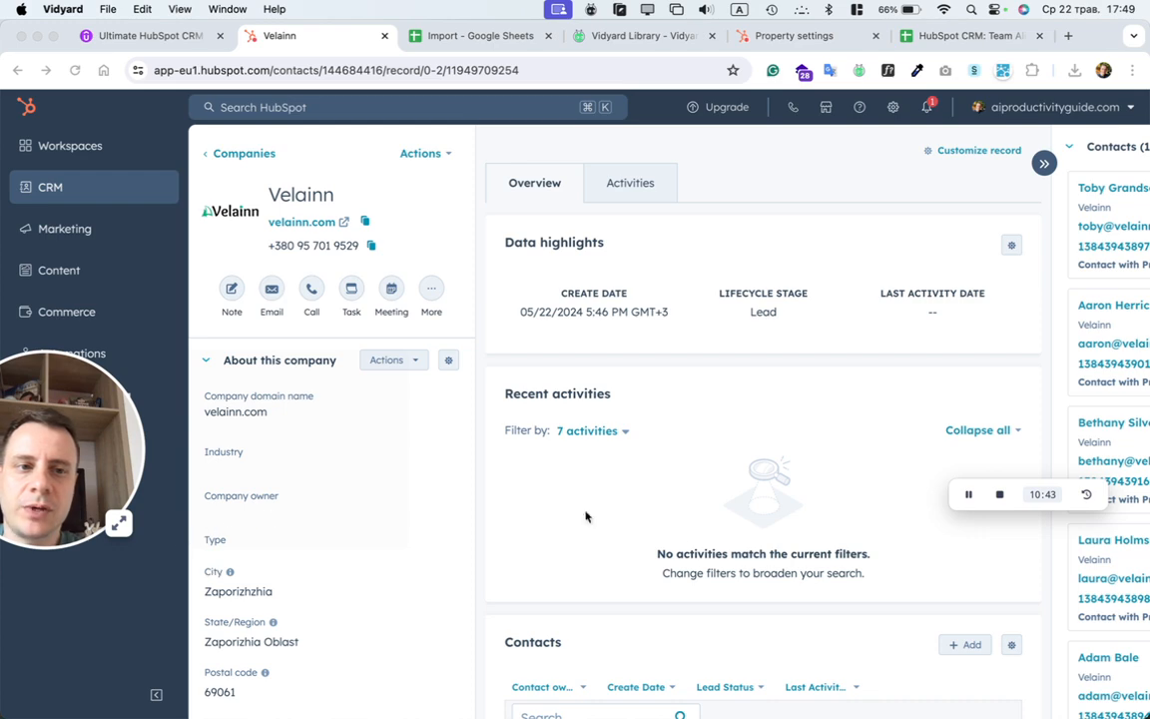
{"action": "scroll", "coordinate": [826, 512], "scroll_direction": "right", "scroll_amount": 5}
{"action": "scroll", "coordinate": [979, 629], "scroll_direction": "down", "scroll_amount": 4}
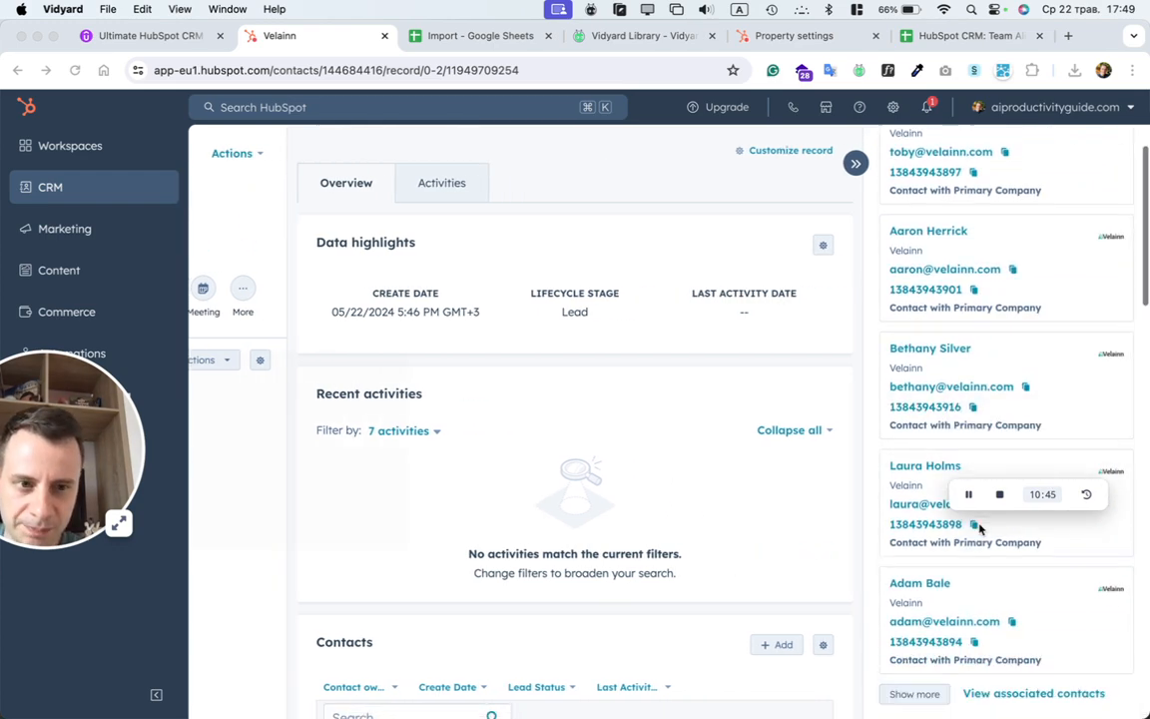
{"action": "scroll", "coordinate": [979, 529], "scroll_direction": "down", "scroll_amount": 2}
{"action": "scroll", "coordinate": [980, 529], "scroll_direction": "up", "scroll_amount": 5}
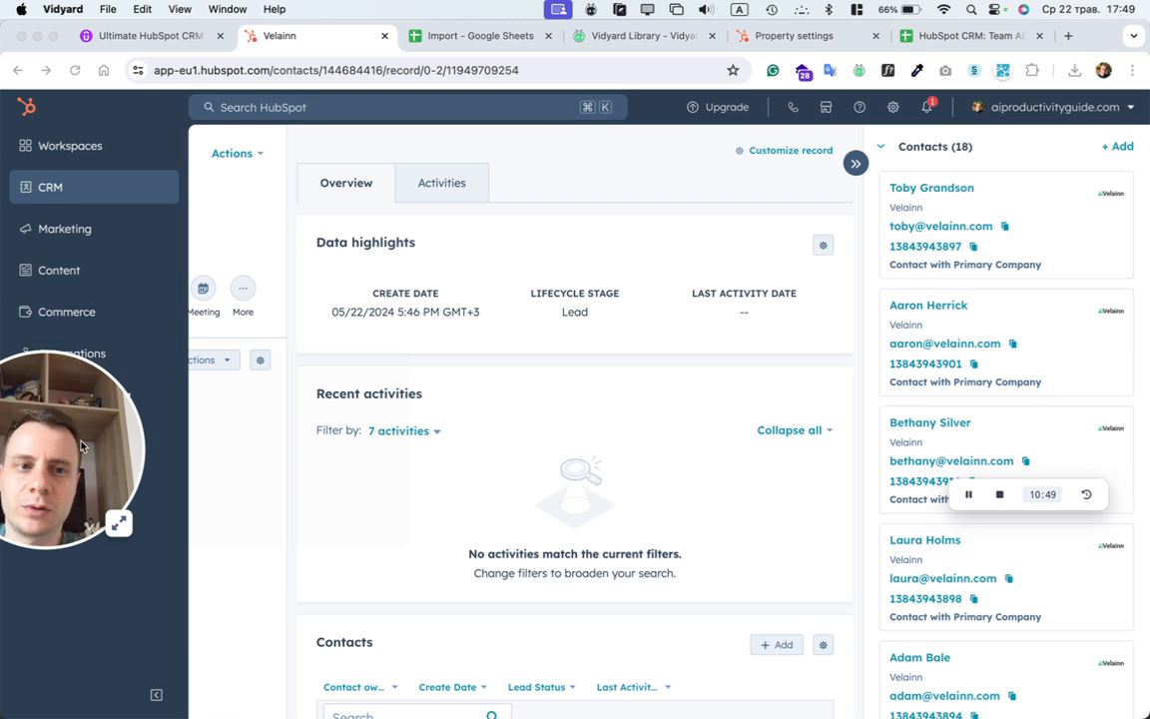
{"action": "left_click_drag", "start_coordinate": [81, 446], "coordinate": [145, 481]}
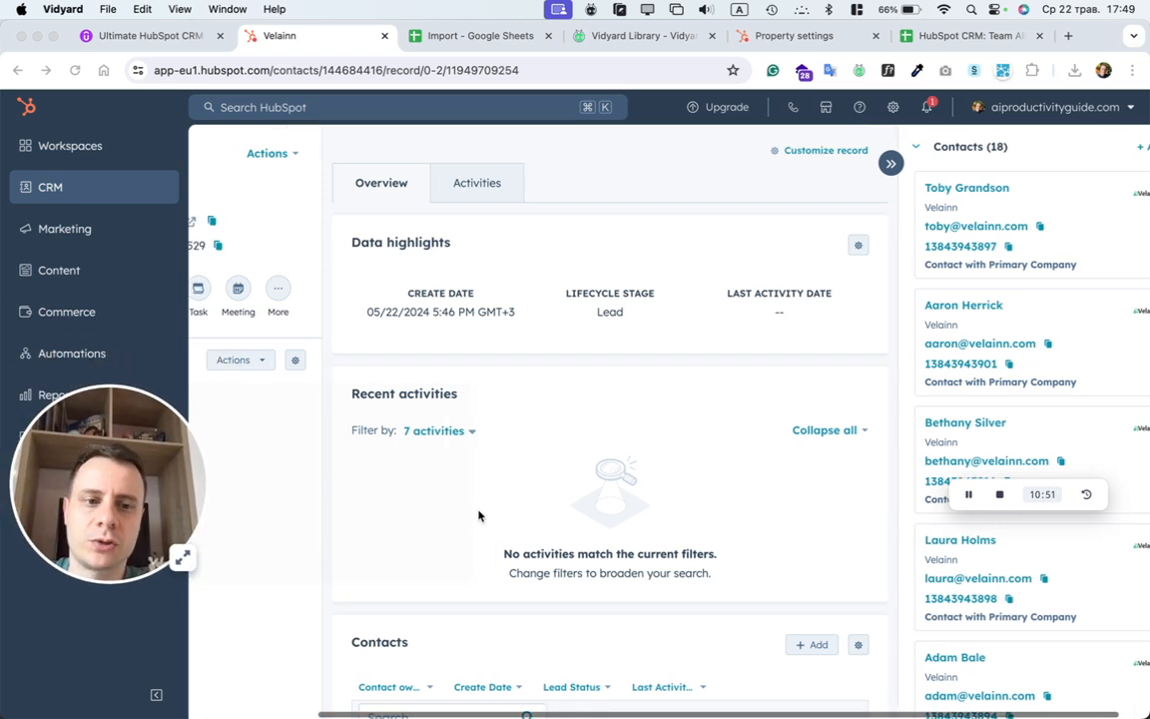
{"action": "scroll", "coordinate": [478, 515], "scroll_direction": "left", "scroll_amount": 5}
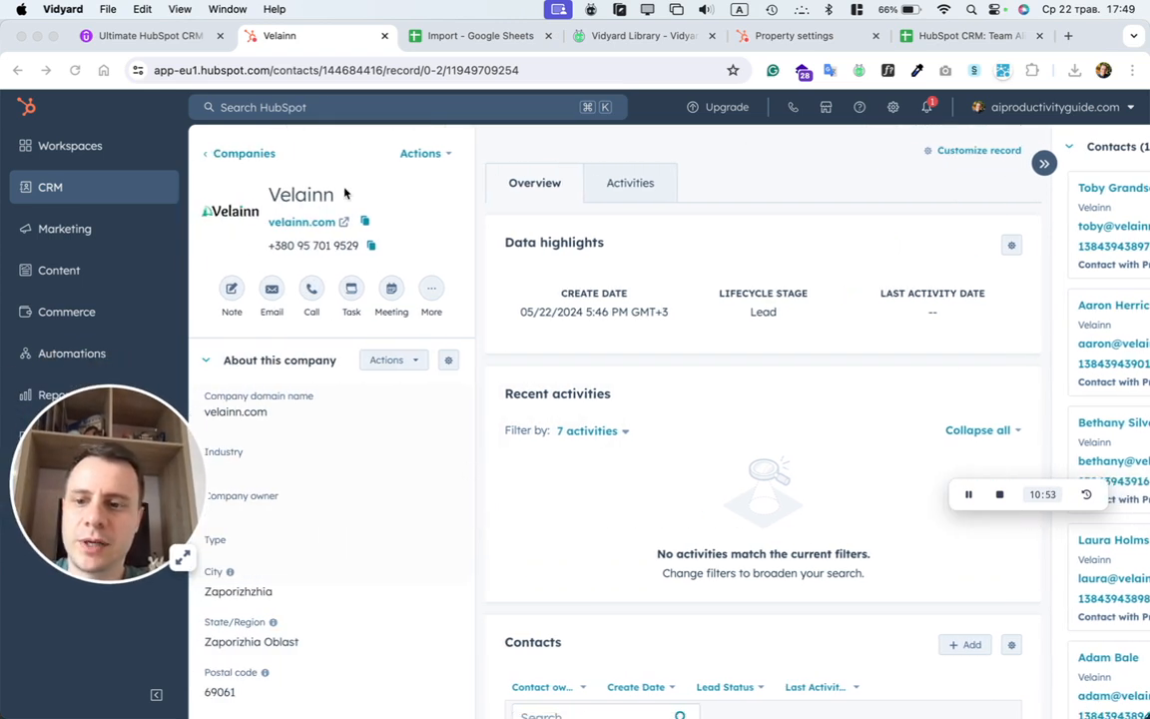